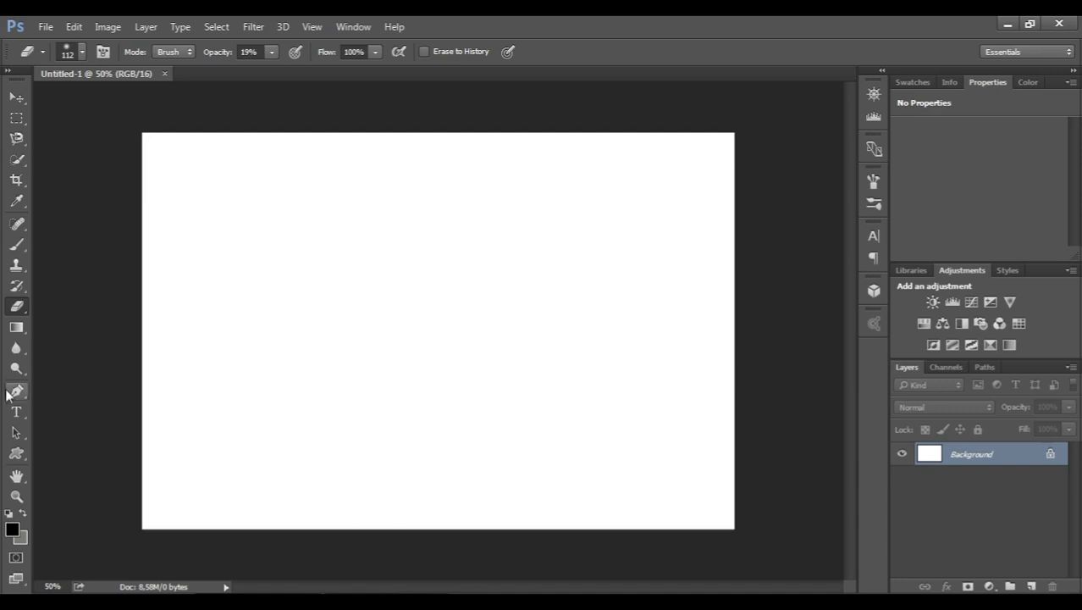
Select the standard Pen Tool from the flyout, ready to draw paths.
{"action": "left_click", "coordinate": [16, 391]}
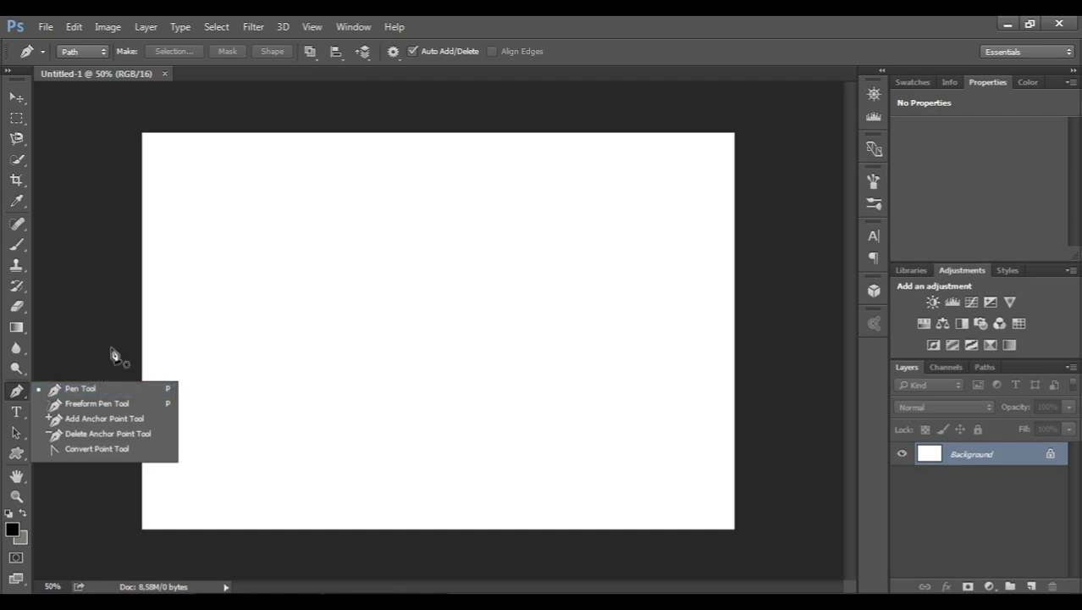
{"action": "key", "text": "v"}
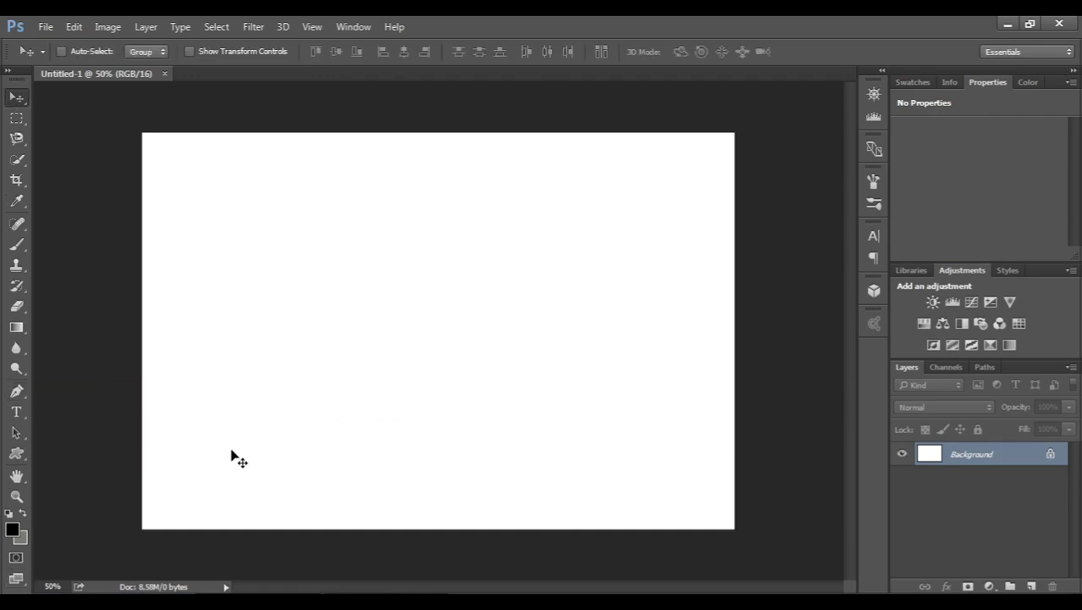
{"action": "key", "text": "p"}
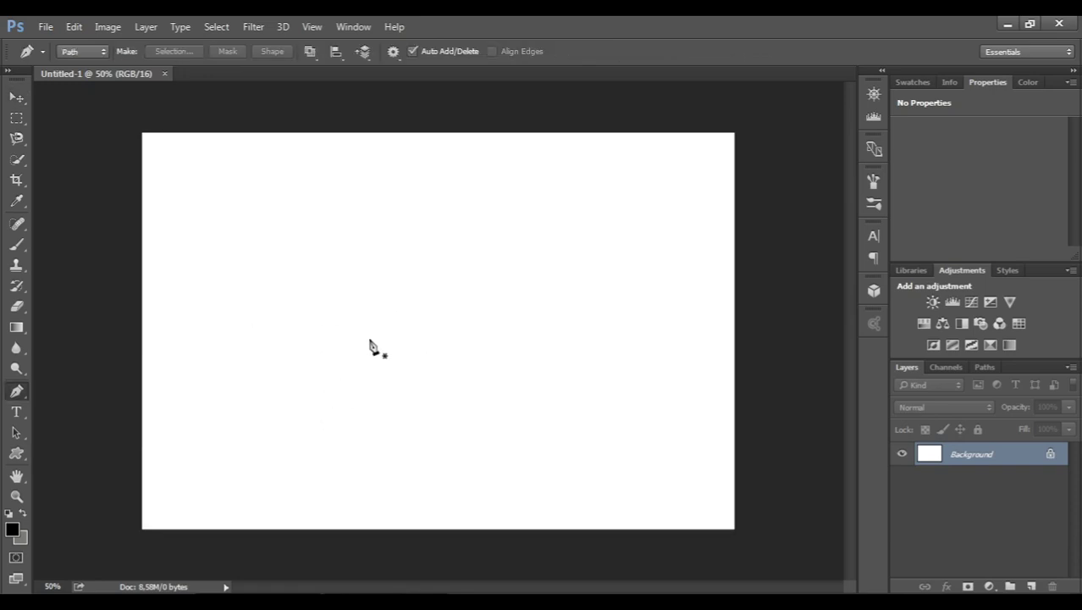
{"action": "right_click", "coordinate": [16, 396]}
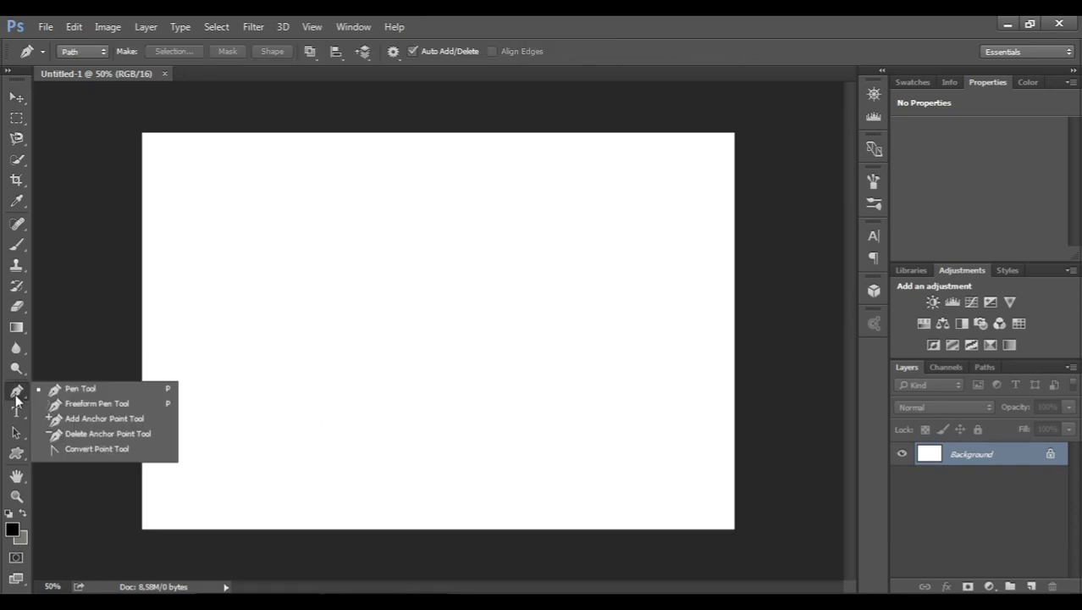
{"action": "left_click", "coordinate": [86, 388]}
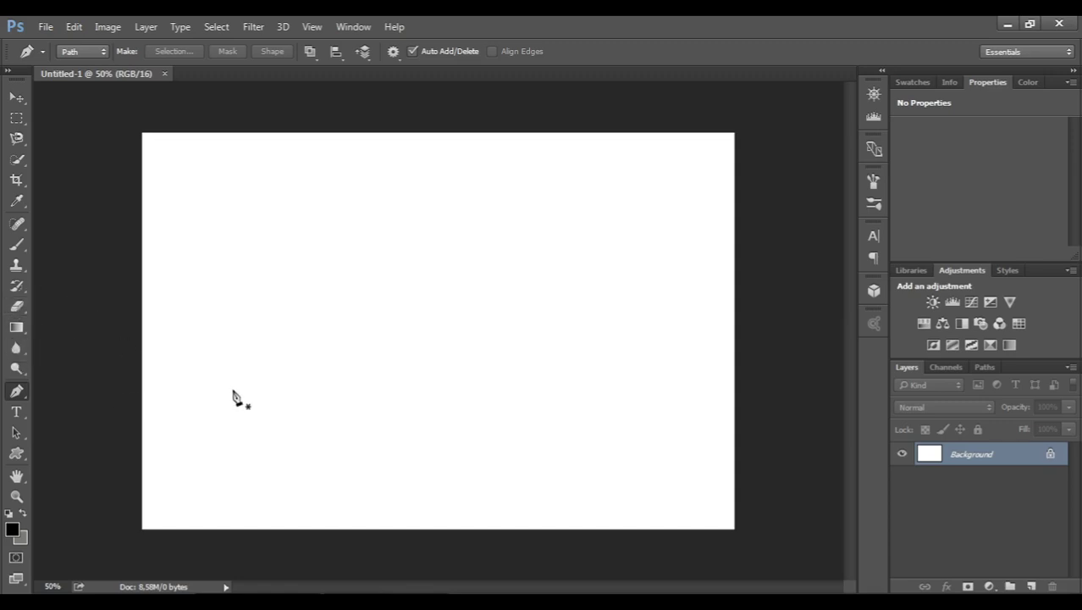
Type a smaller black letter A on the left as its own text layer.
{"action": "key", "text": "t"}
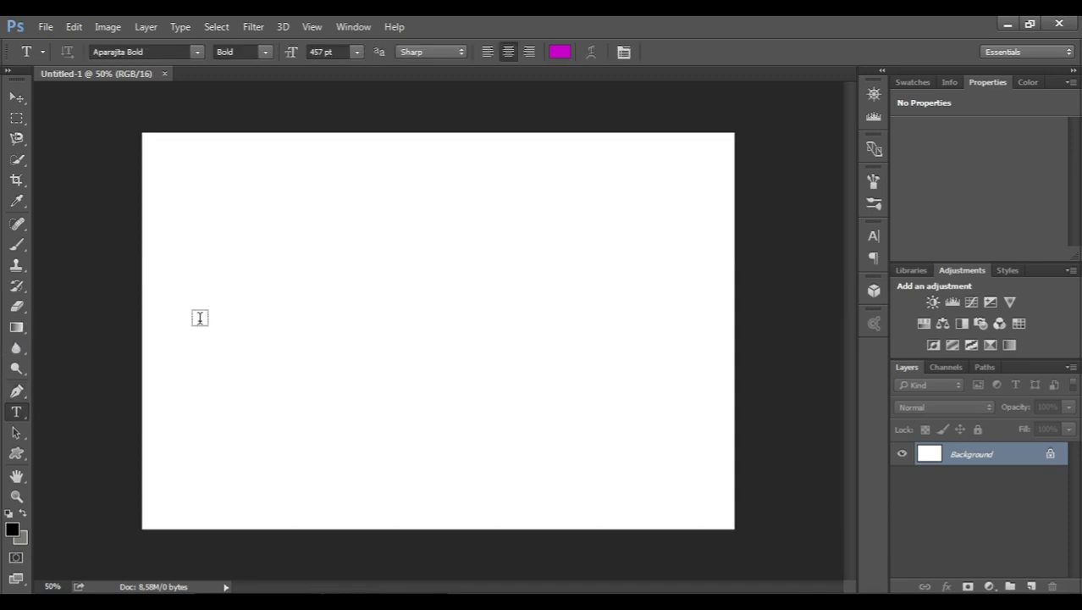
{"action": "left_click", "coordinate": [255, 302]}
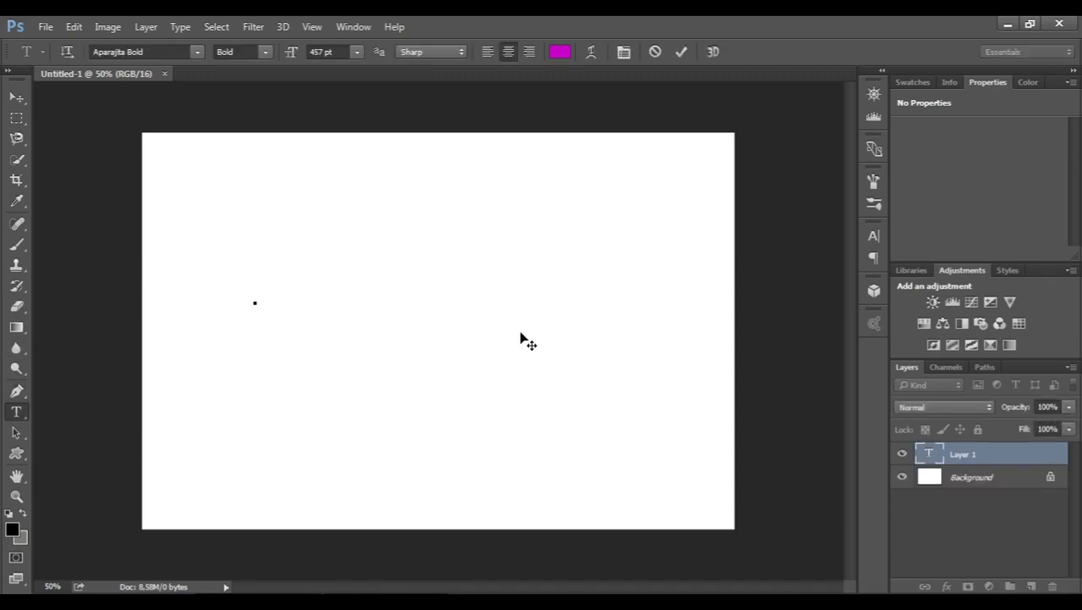
{"action": "type", "text": "A"}
{"action": "key", "text": "ctrl+a"}
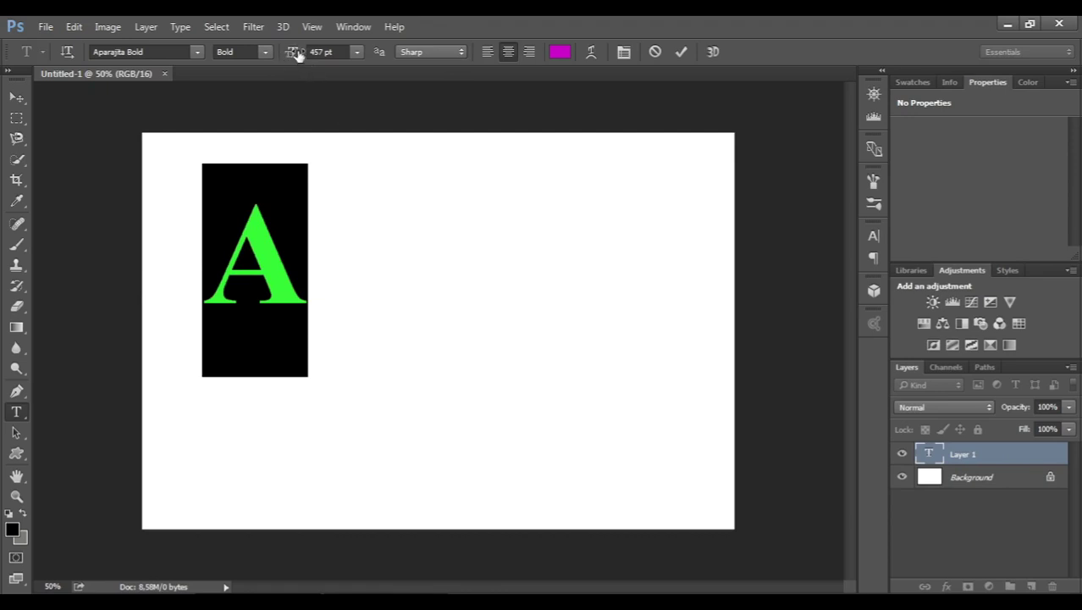
{"action": "left_click_drag", "start_coordinate": [293, 52], "coordinate": [177, 80]}
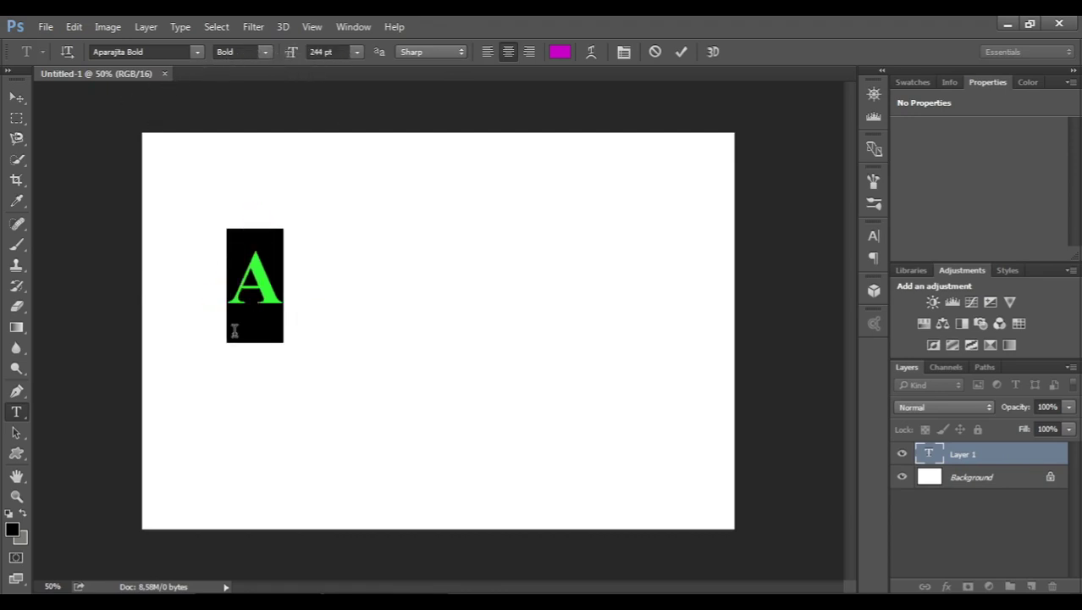
{"action": "left_click_drag", "start_coordinate": [258, 438], "coordinate": [236, 492]}
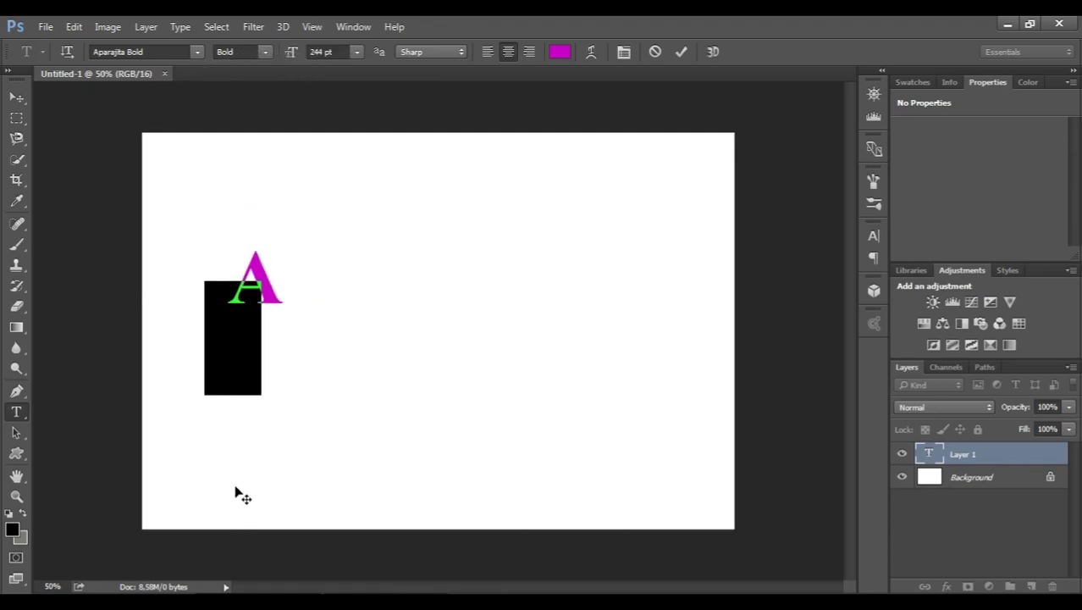
{"action": "left_click", "coordinate": [12, 530]}
{"action": "left_click", "coordinate": [738, 90]}
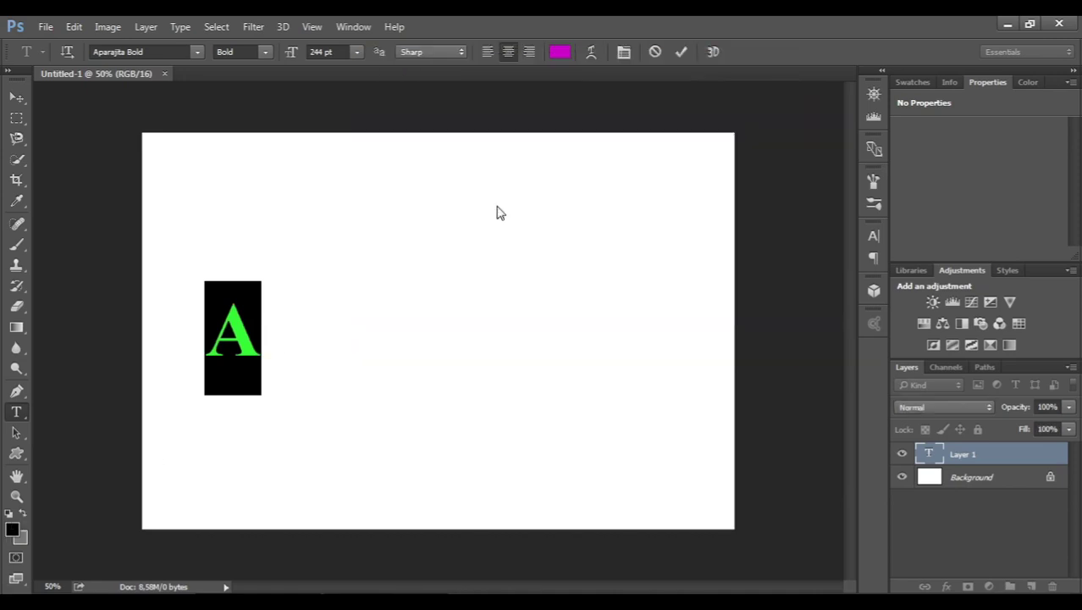
{"action": "left_click", "coordinate": [16, 96]}
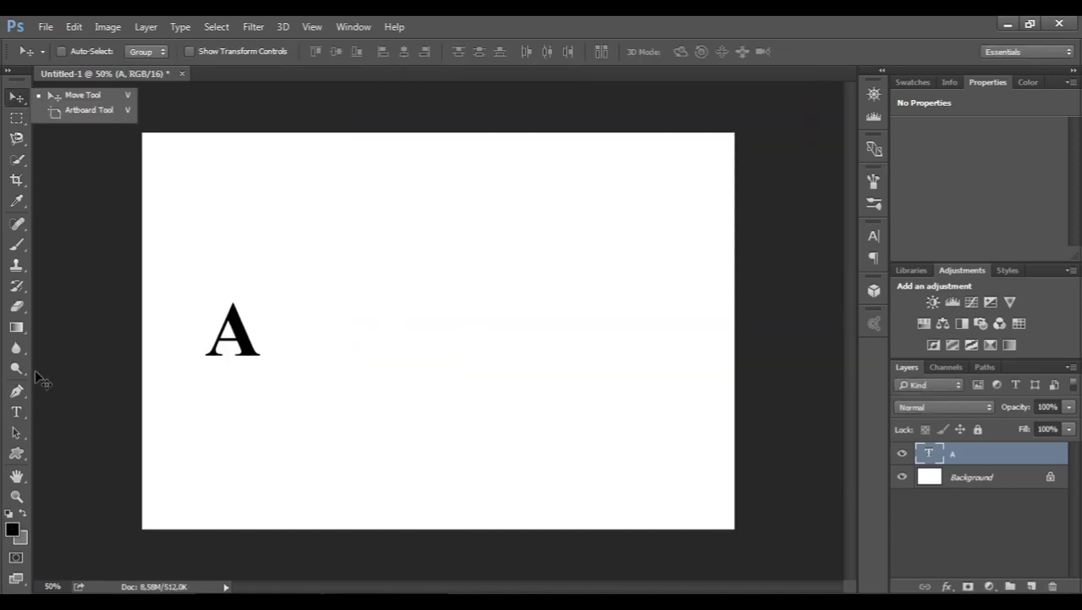
Add a letter B on the right, level with the A, and commit it.
{"action": "left_click", "coordinate": [16, 411]}
{"action": "left_click", "coordinate": [544, 333]}
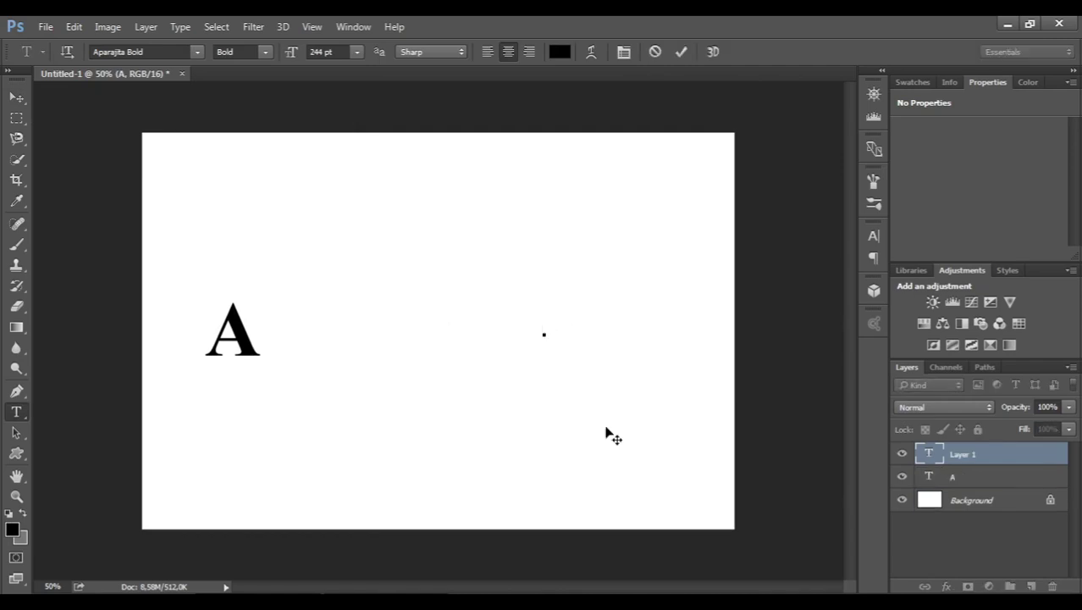
{"action": "type", "text": "B"}
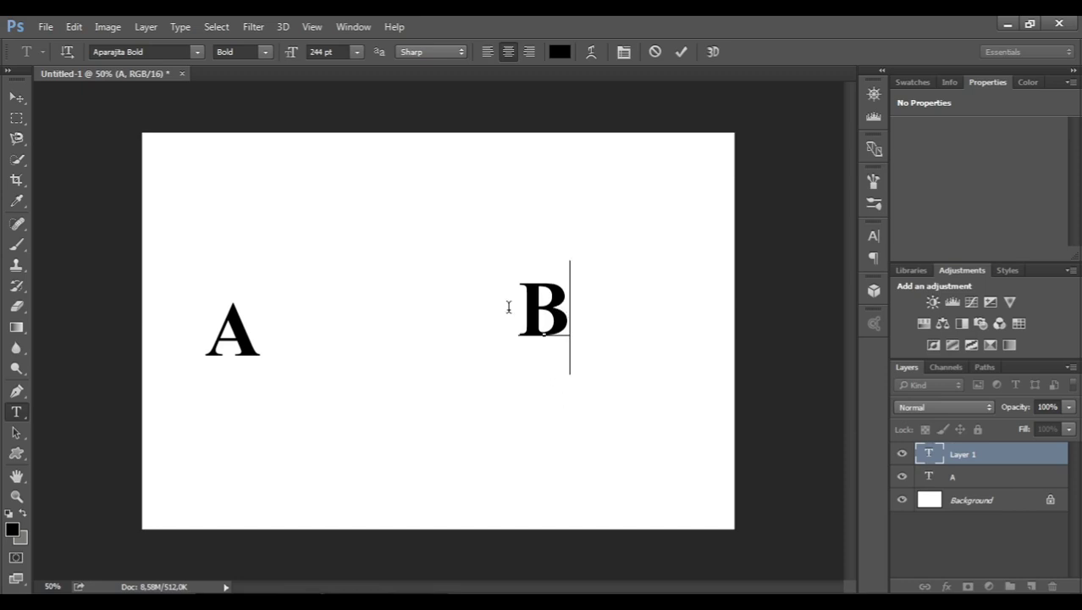
{"action": "left_click_drag", "start_coordinate": [508, 306], "coordinate": [554, 382]}
{"action": "left_click_drag", "start_coordinate": [549, 435], "coordinate": [579, 459]}
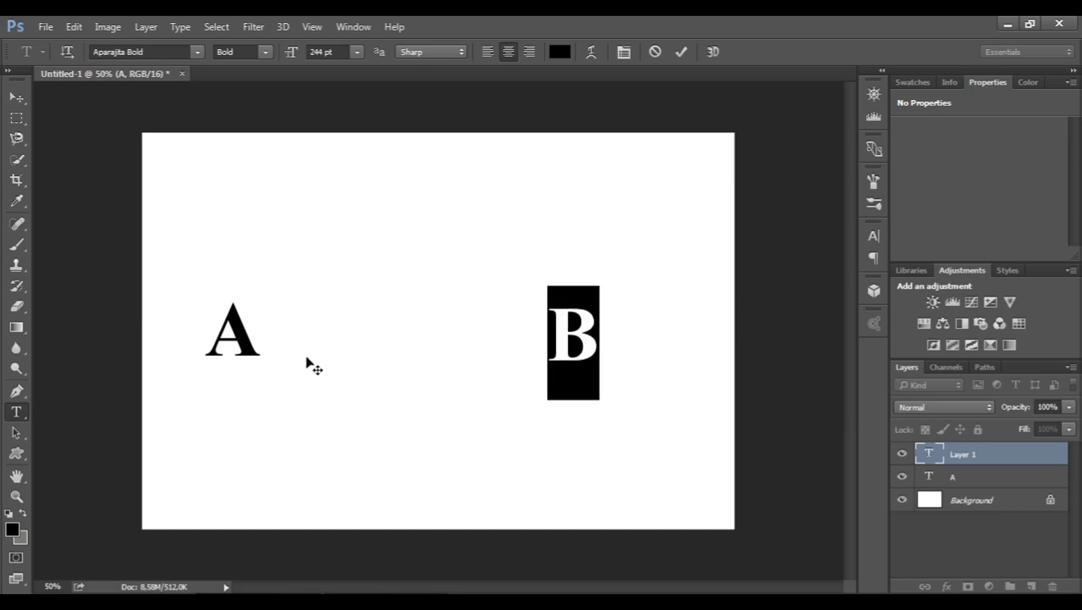
{"action": "left_click", "coordinate": [16, 97]}
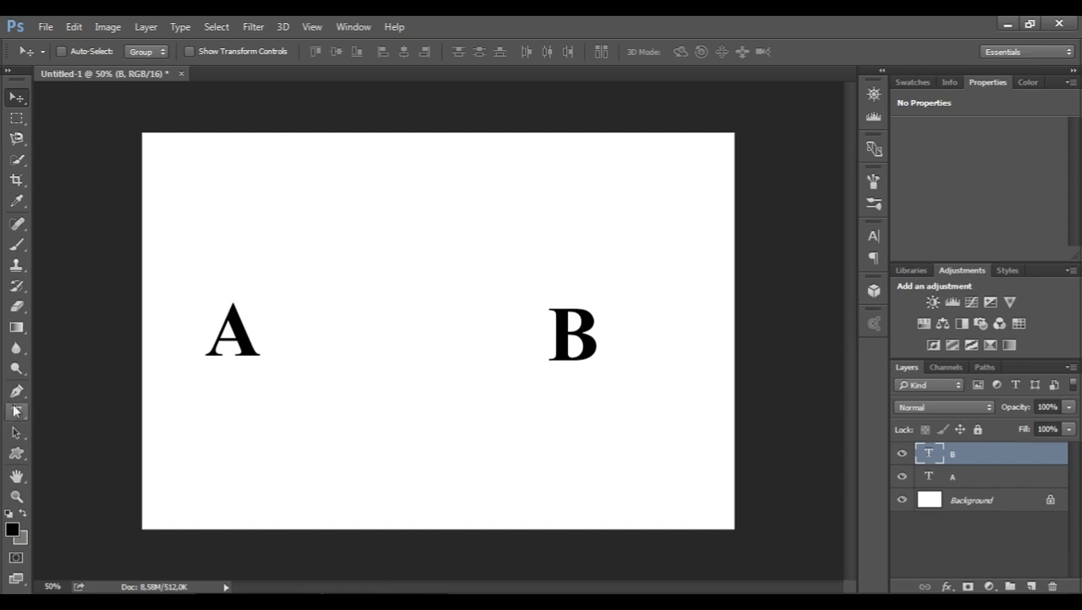
{"action": "left_click", "coordinate": [15, 394]}
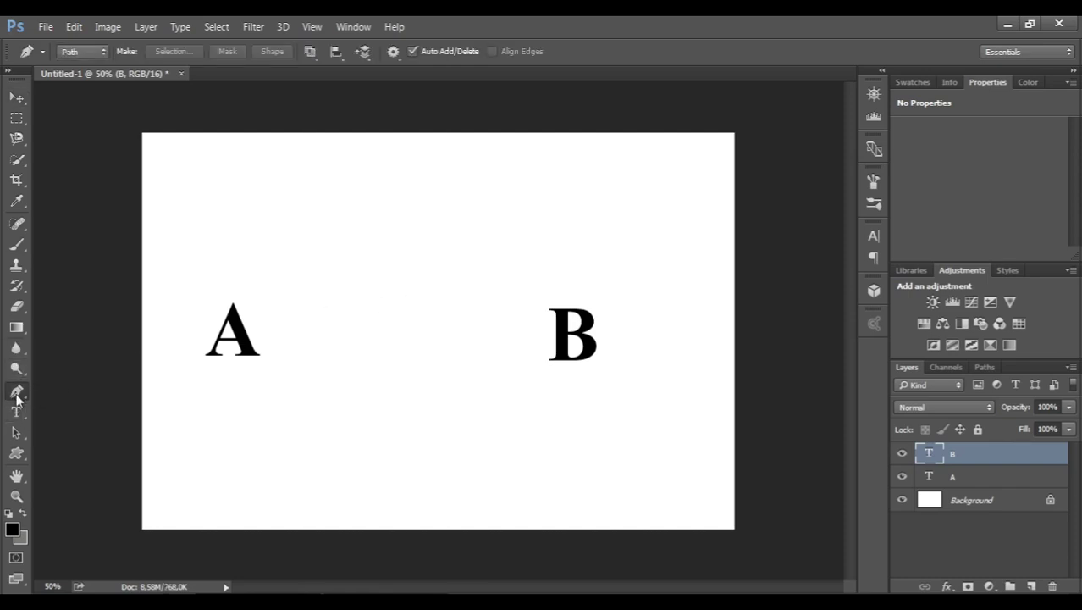
Draw a straight pen path from beside the A to beside the B, redoing the end point.
{"action": "left_click", "coordinate": [276, 334]}
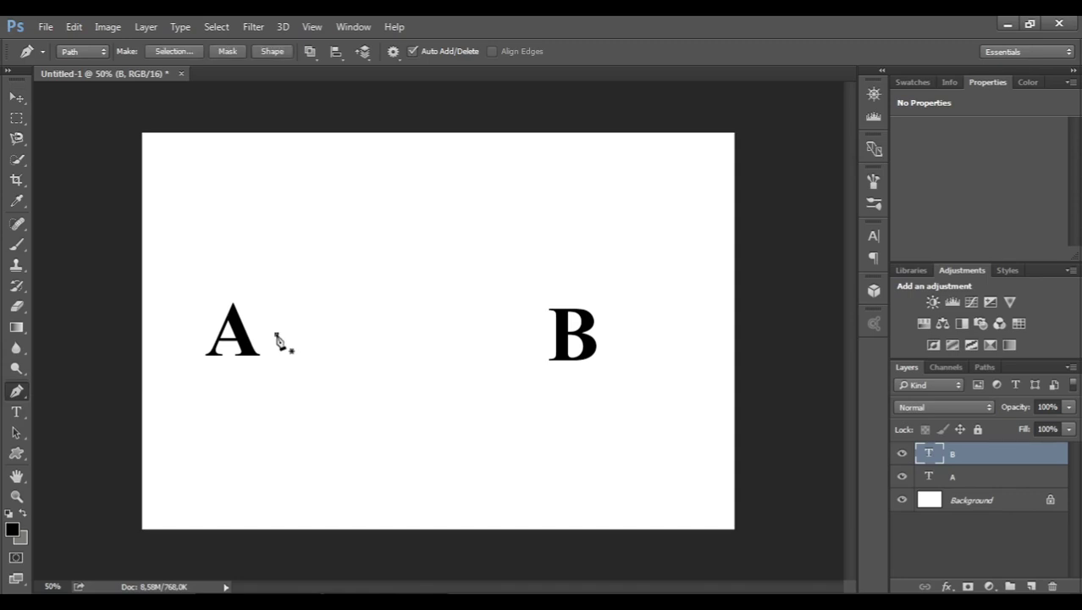
{"action": "left_click", "coordinate": [535, 332]}
{"action": "key", "text": "ctrl+z"}
{"action": "left_click", "coordinate": [534, 335]}
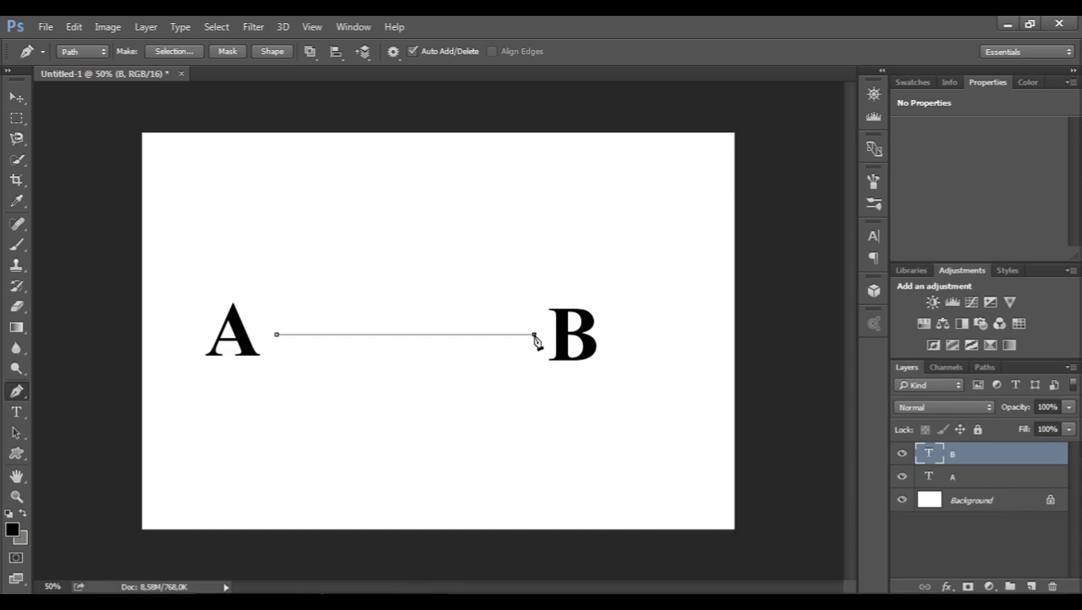
Drag direction handles at the B anchor so the path arcs smoothly into the B.
{"action": "mouse_move", "coordinate": [534, 335]}
{"action": "left_mouse_down"}
{"action": "mouse_move", "coordinate": [626, 436]}
{"action": "mouse_move", "coordinate": [662, 440]}
{"action": "mouse_move", "coordinate": [656, 497]}
{"action": "mouse_move", "coordinate": [724, 527]}
{"action": "mouse_move", "coordinate": [674, 546]}
{"action": "mouse_move", "coordinate": [582, 548]}
{"action": "mouse_move", "coordinate": [343, 432]}
{"action": "mouse_move", "coordinate": [485, 502]}
{"action": "mouse_move", "coordinate": [864, 535]}
{"action": "mouse_move", "coordinate": [920, 501]}
{"action": "mouse_move", "coordinate": [645, 204]}
{"action": "mouse_move", "coordinate": [621, 161]}
{"action": "mouse_move", "coordinate": [635, 207]}
{"action": "mouse_move", "coordinate": [577, 397]}
{"action": "mouse_move", "coordinate": [575, 369]}
{"action": "mouse_move", "coordinate": [577, 386]}
{"action": "mouse_move", "coordinate": [693, 444]}
{"action": "mouse_move", "coordinate": [613, 401]}
{"action": "left_mouse_up"}
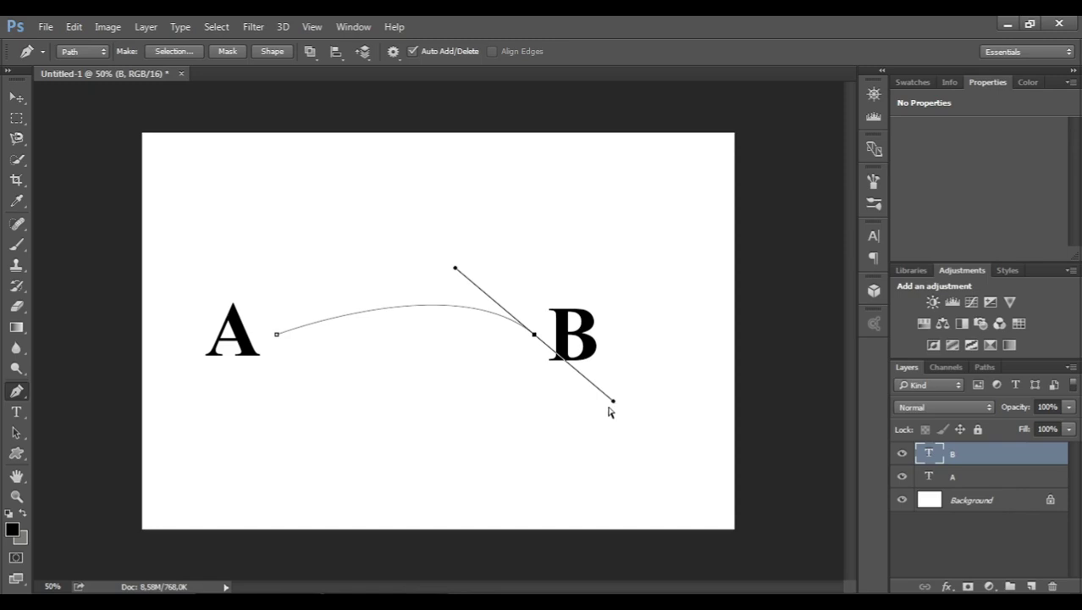
{"action": "mouse_move", "coordinate": [614, 403]}
{"action": "left_mouse_down"}
{"action": "mouse_move", "coordinate": [480, 418]}
{"action": "mouse_move", "coordinate": [537, 425]}
{"action": "left_mouse_up"}
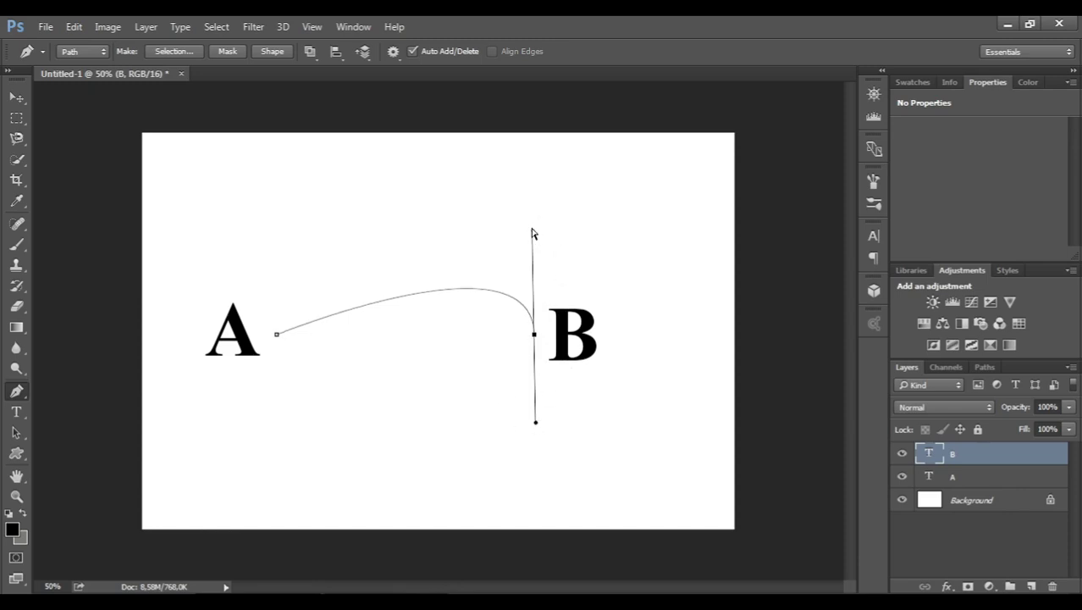
{"action": "mouse_move", "coordinate": [533, 232]}
{"action": "left_mouse_down"}
{"action": "mouse_move", "coordinate": [425, 268]}
{"action": "mouse_move", "coordinate": [525, 252]}
{"action": "left_mouse_up"}
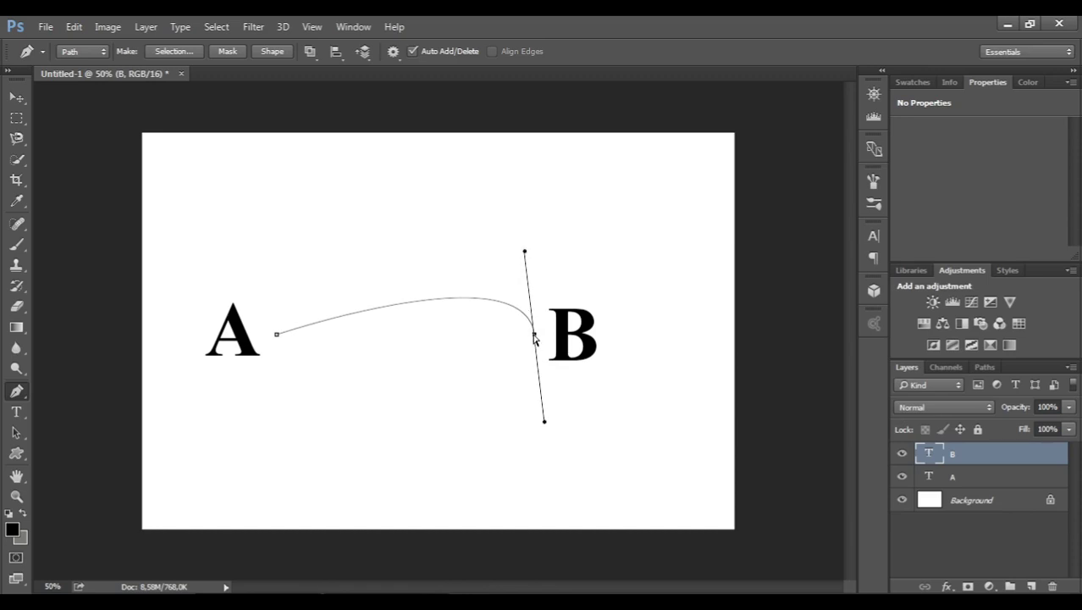
{"action": "mouse_move", "coordinate": [534, 338]}
{"action": "left_mouse_down"}
{"action": "mouse_move", "coordinate": [455, 280]}
{"action": "mouse_move", "coordinate": [386, 247]}
{"action": "mouse_move", "coordinate": [339, 254]}
{"action": "mouse_move", "coordinate": [326, 265]}
{"action": "mouse_move", "coordinate": [420, 254]}
{"action": "mouse_move", "coordinate": [467, 362]}
{"action": "mouse_move", "coordinate": [389, 464]}
{"action": "mouse_move", "coordinate": [345, 489]}
{"action": "mouse_move", "coordinate": [234, 479]}
{"action": "mouse_move", "coordinate": [184, 469]}
{"action": "mouse_move", "coordinate": [163, 430]}
{"action": "mouse_move", "coordinate": [179, 251]}
{"action": "mouse_move", "coordinate": [498, 368]}
{"action": "mouse_move", "coordinate": [535, 350]}
{"action": "left_mouse_up"}
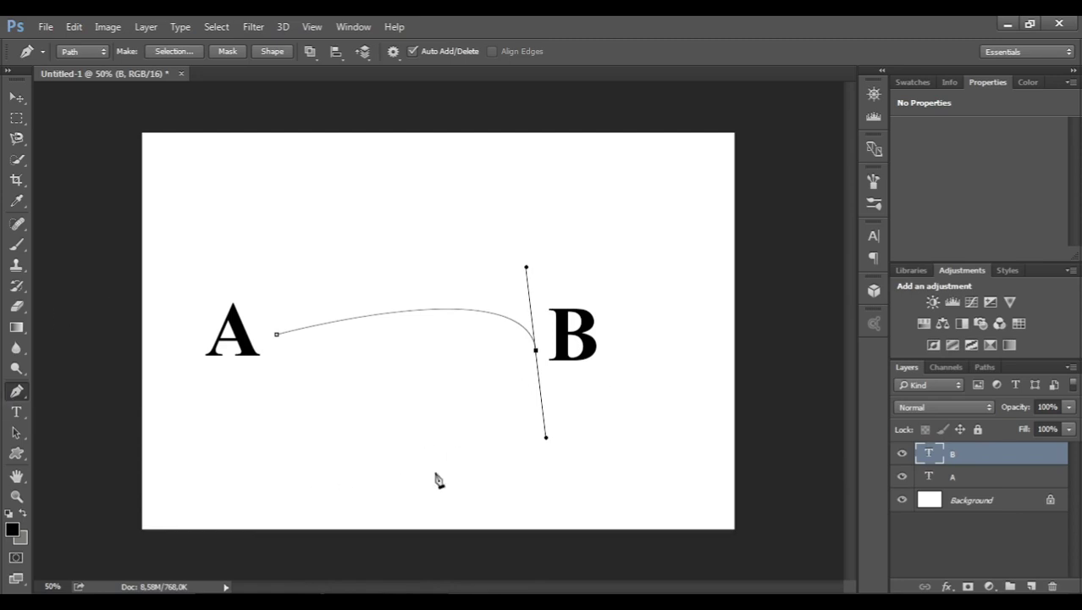
Extend the path in curves around the canvas, then step back through history with Ctrl+Alt+Z.
{"action": "left_click_drag", "start_coordinate": [446, 462], "coordinate": [408, 464]}
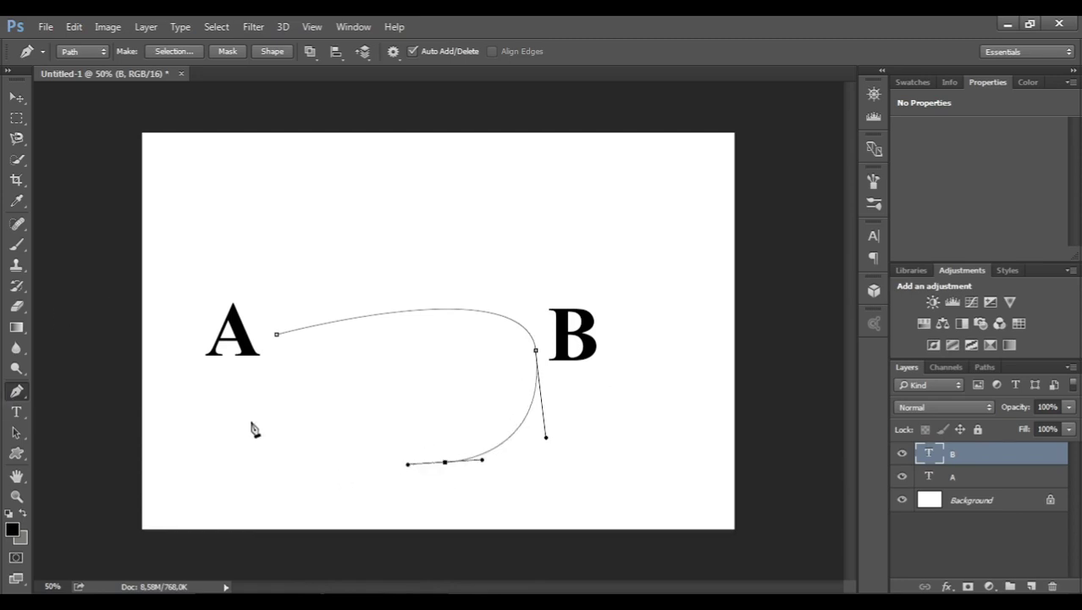
{"action": "left_click_drag", "start_coordinate": [251, 421], "coordinate": [260, 366]}
{"action": "left_click_drag", "start_coordinate": [180, 299], "coordinate": [118, 325]}
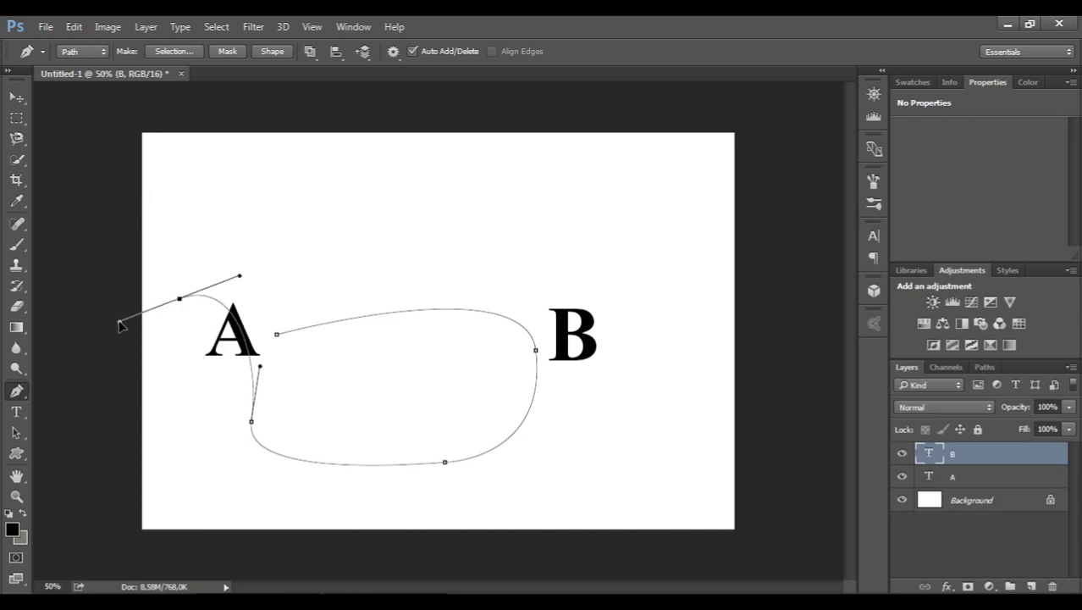
{"action": "left_click_drag", "start_coordinate": [296, 176], "coordinate": [384, 233]}
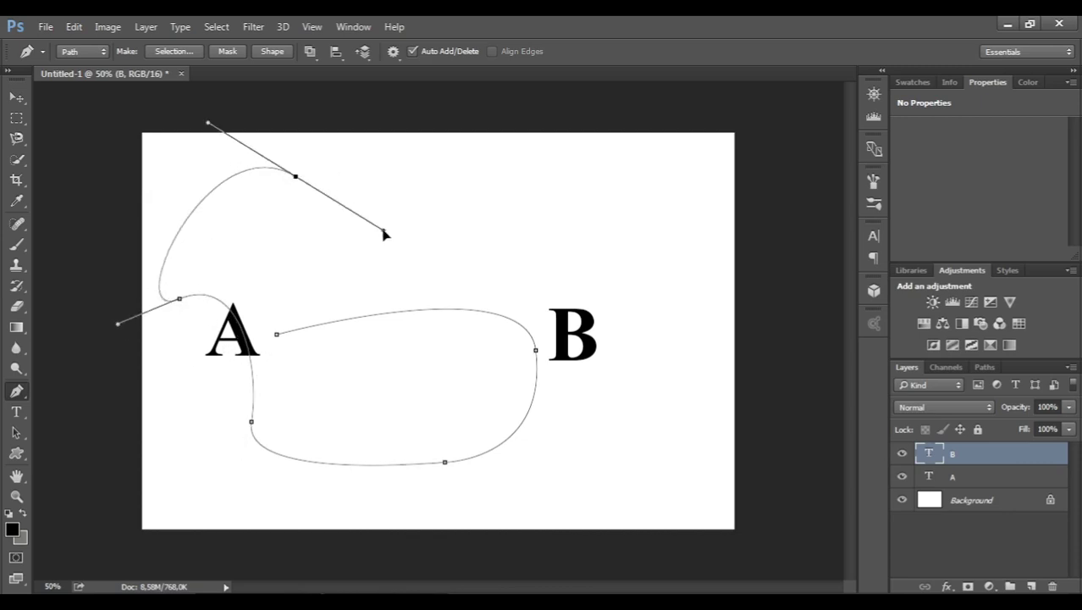
{"action": "left_click", "coordinate": [383, 231]}
{"action": "left_click_drag", "start_coordinate": [449, 193], "coordinate": [509, 252]}
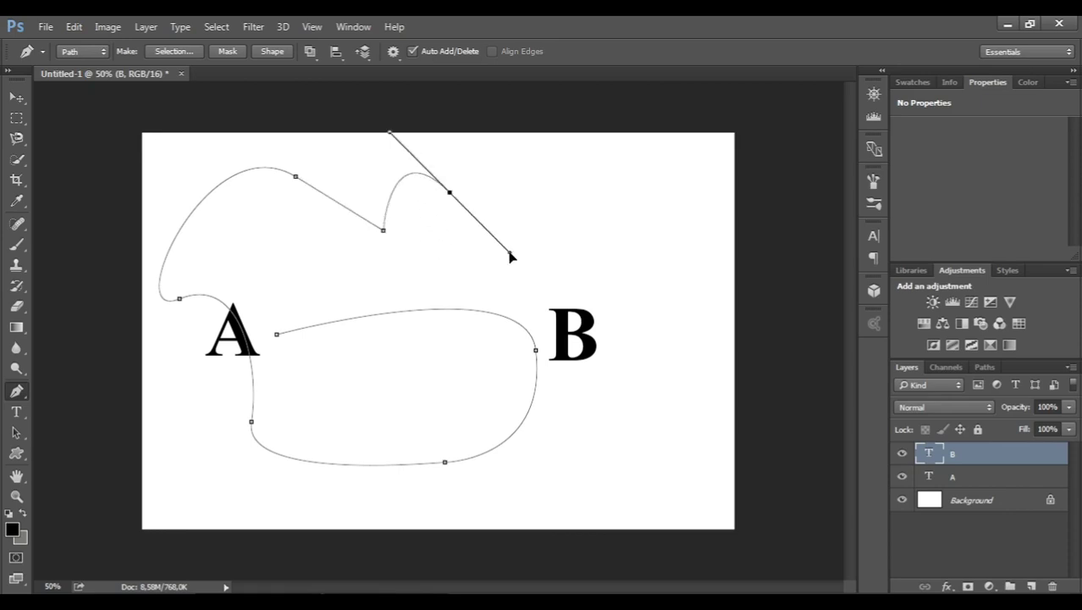
{"action": "left_click_drag", "start_coordinate": [656, 216], "coordinate": [657, 318]}
{"action": "left_click", "coordinate": [656, 320]}
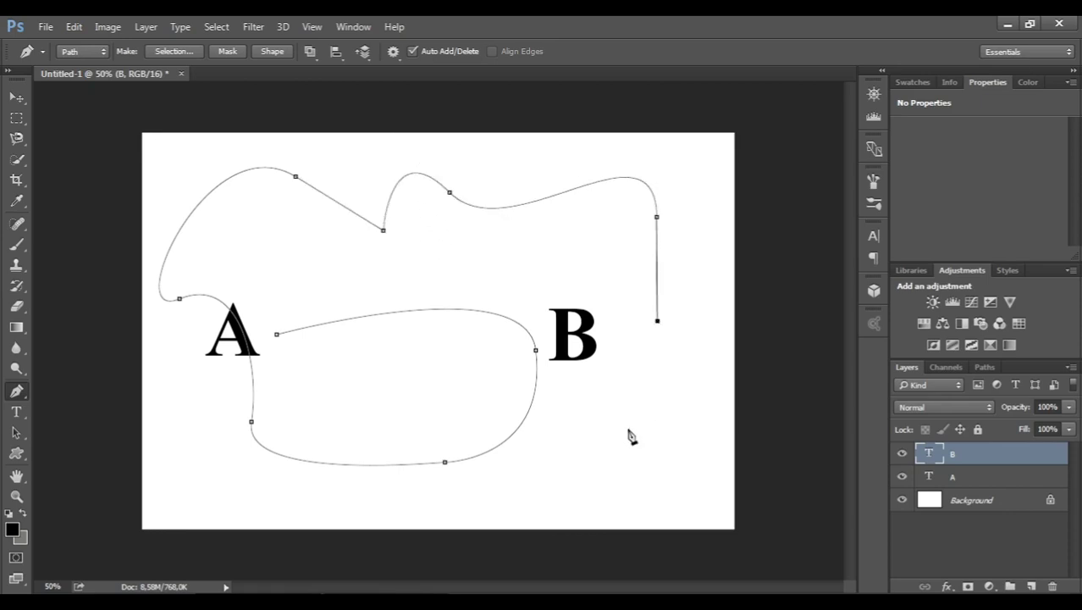
{"action": "left_click_drag", "start_coordinate": [625, 441], "coordinate": [552, 474]}
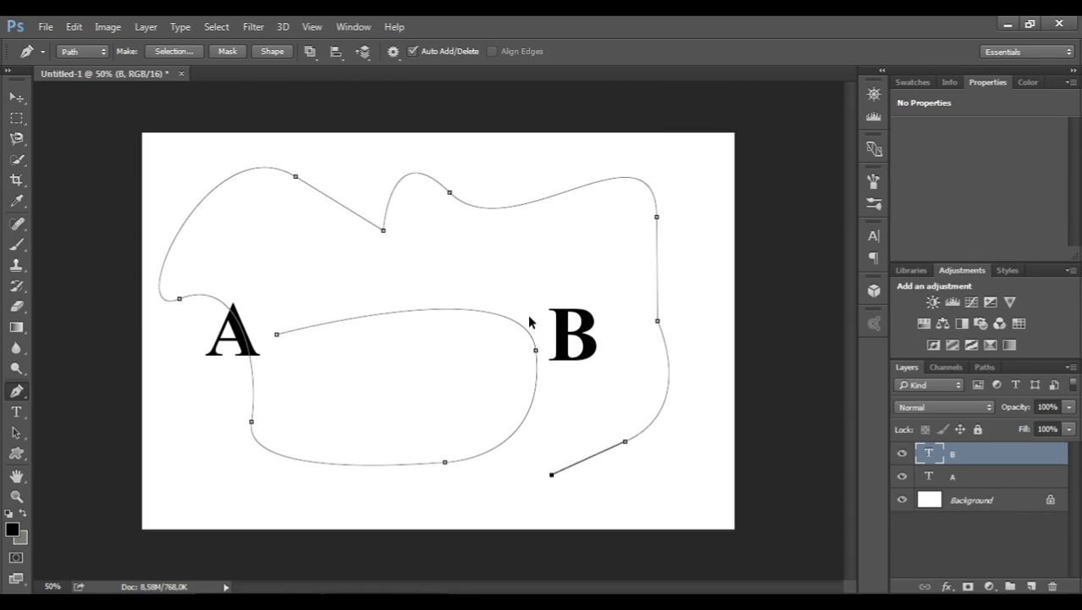
{"action": "key", "text": "ctrl+alt+z"}
{"action": "key", "text": "ctrl+alt+z"}
{"action": "key", "text": "ctrl+alt+z"}
{"action": "key", "text": "ctrl+alt+z"}
{"action": "key", "text": "ctrl+alt+z"}
{"action": "key", "text": "ctrl+alt+z"}
{"action": "key", "text": "ctrl+alt+z"}
{"action": "key", "text": "ctrl+alt+z"}
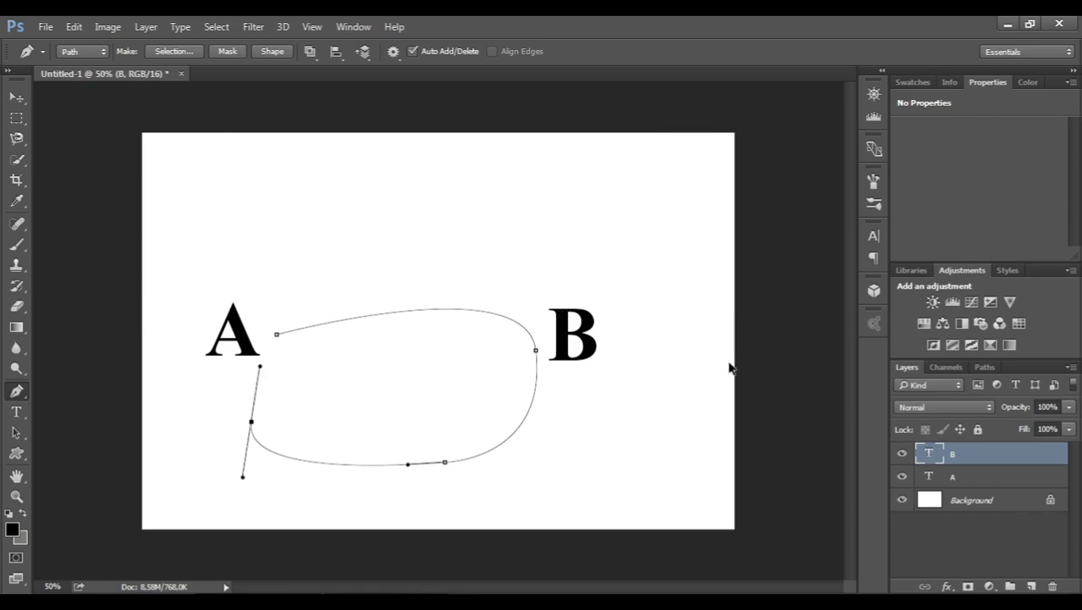
{"action": "key", "text": "ctrl+alt+z"}
{"action": "key", "text": "ctrl+alt+z"}
{"action": "key", "text": "ctrl+alt+z"}
{"action": "key", "text": "ctrl+alt+z"}
{"action": "key", "text": "ctrl+alt+z"}
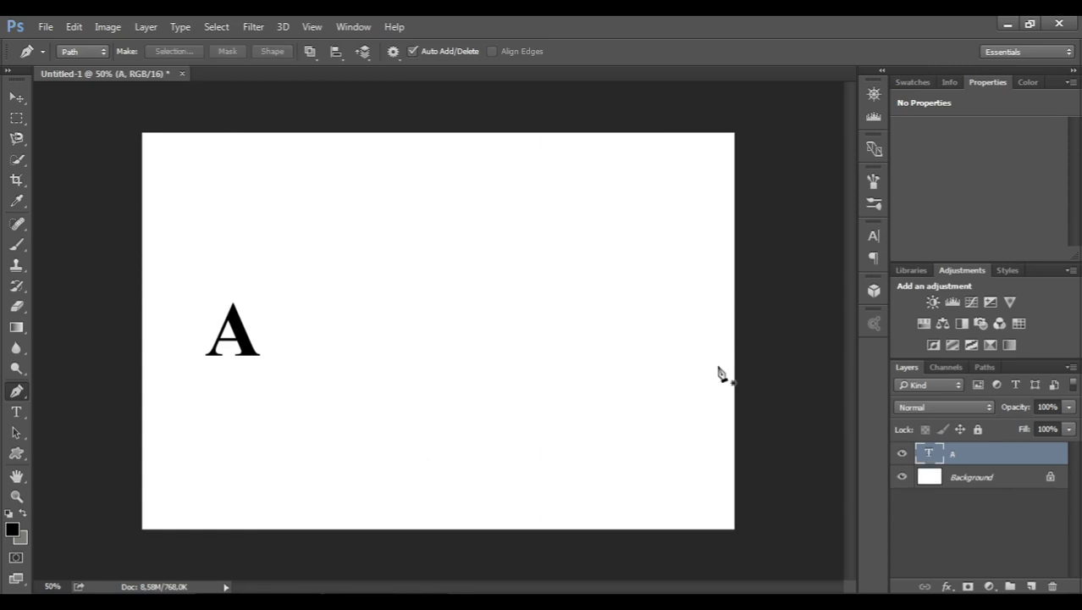
Remove the A text layer and draw a black ring with the Custom Shape tool.
{"action": "left_click", "coordinate": [22, 98]}
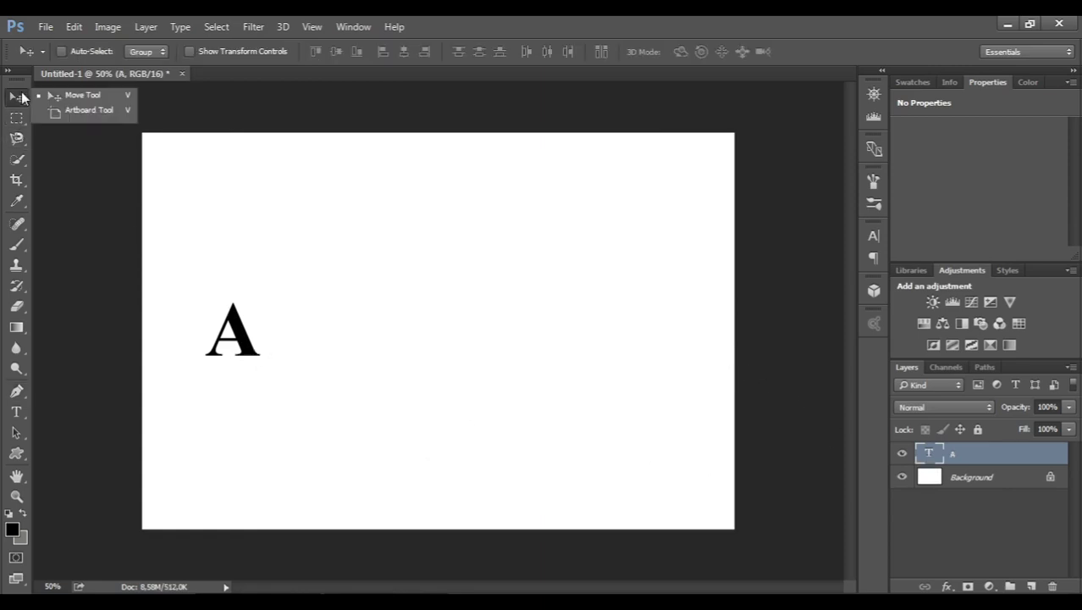
{"action": "left_click", "coordinate": [231, 335]}
{"action": "key", "text": "ctrl+alt+z"}
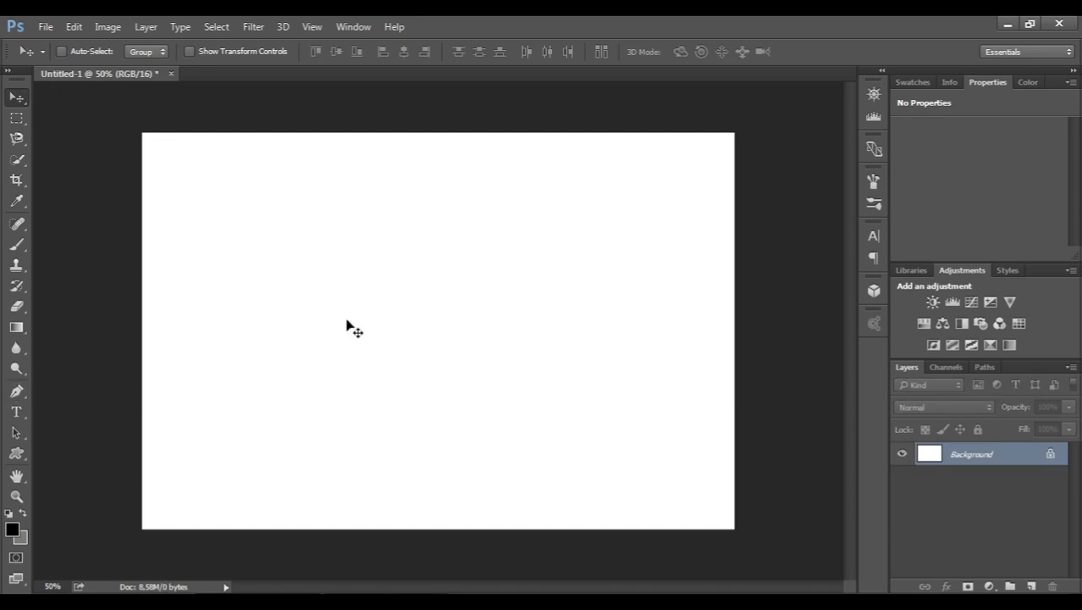
{"action": "left_click", "coordinate": [17, 453]}
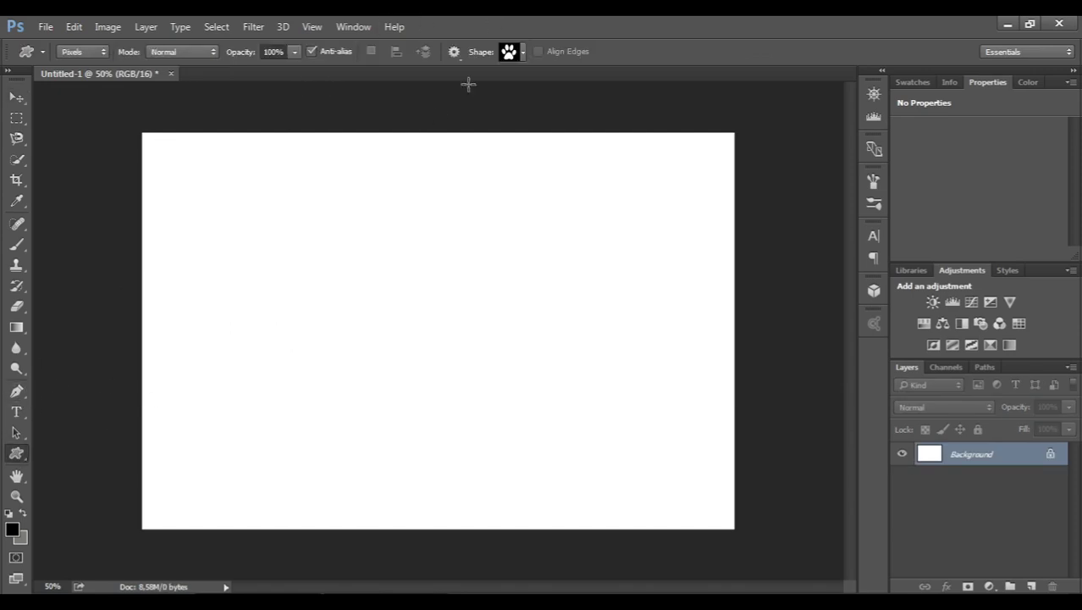
{"action": "left_click", "coordinate": [520, 56]}
{"action": "scroll", "coordinate": [538, 127], "scroll_direction": "up", "scroll_amount": 2}
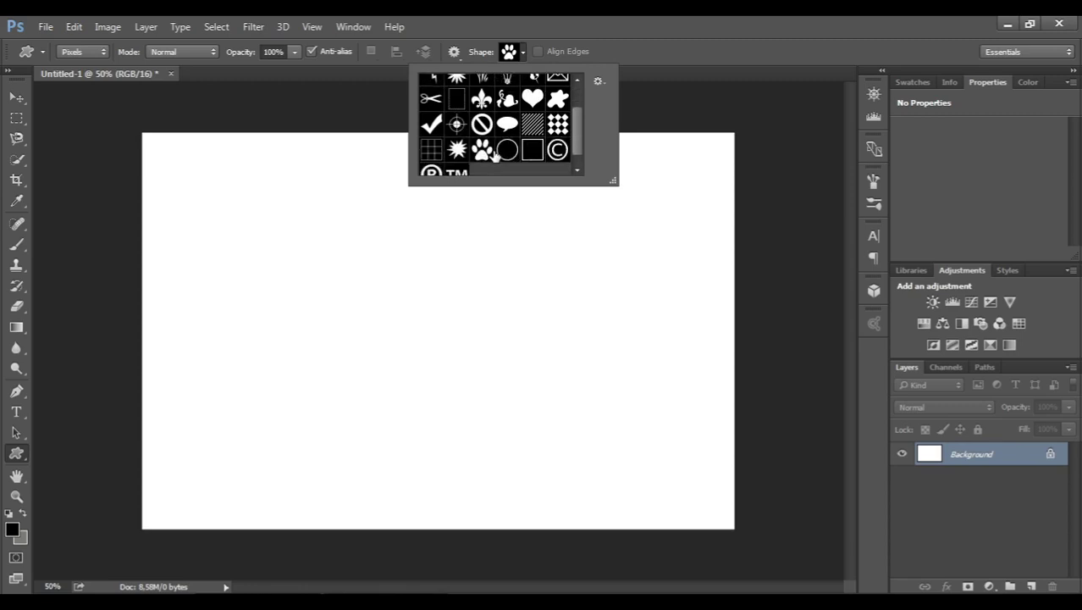
{"action": "left_click", "coordinate": [505, 151]}
{"action": "left_click_drag", "start_coordinate": [346, 257], "coordinate": [591, 497]}
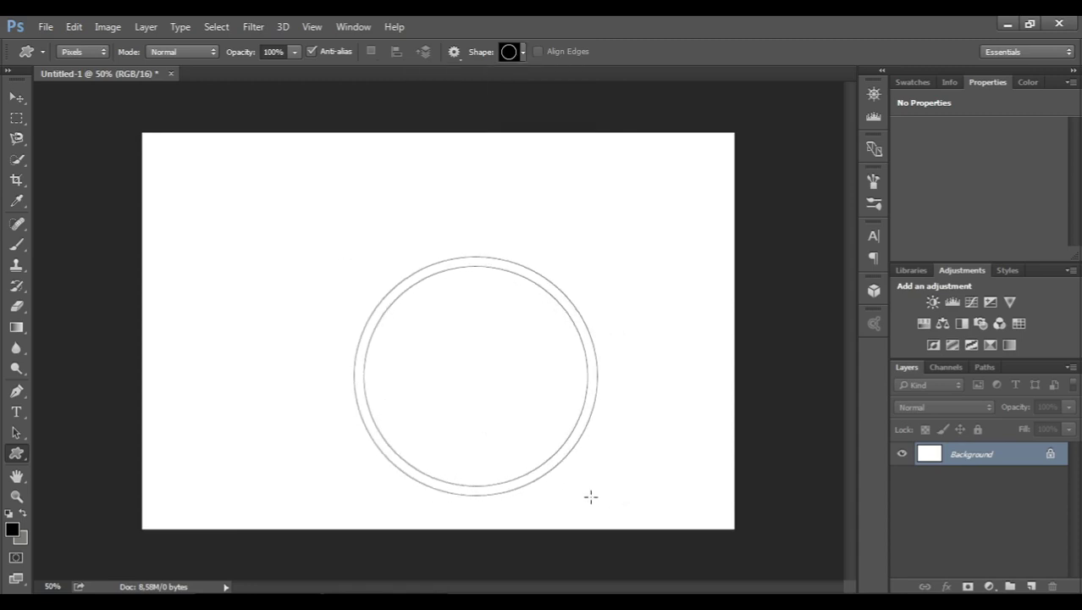
Undo the ring on the locked Background, add Layer 1, and redraw the ring there.
{"action": "left_click", "coordinate": [17, 98]}
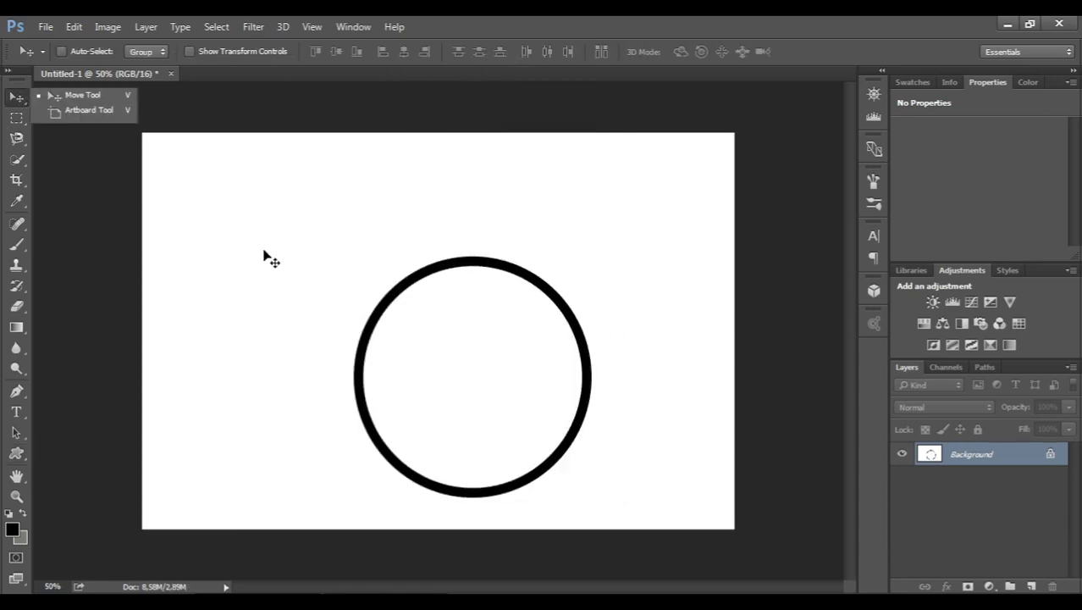
{"action": "left_click", "coordinate": [575, 403]}
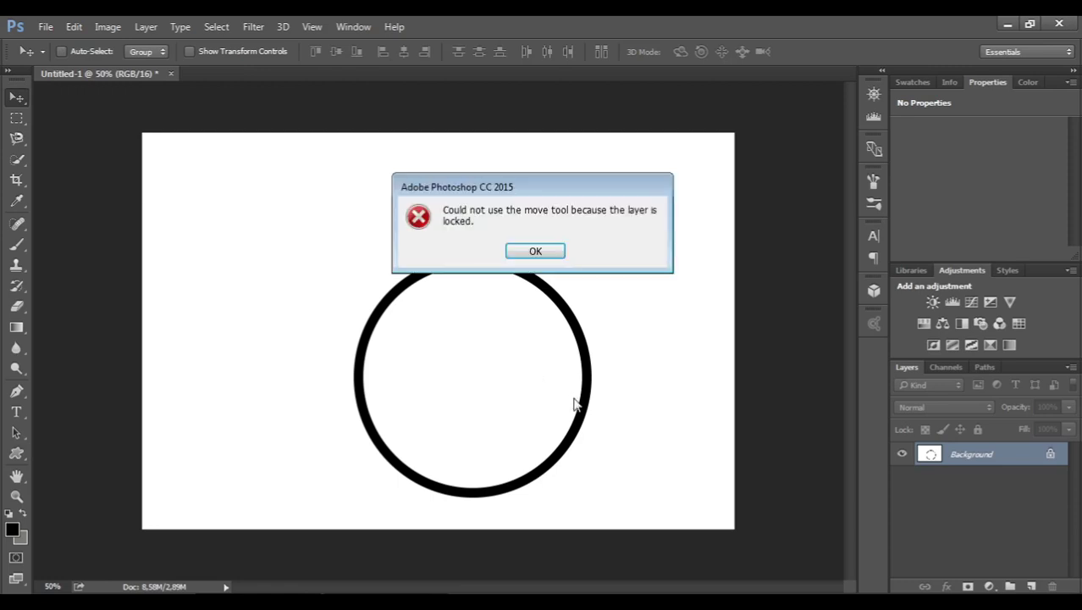
{"action": "left_click", "coordinate": [530, 248]}
{"action": "key", "text": "ctrl+z"}
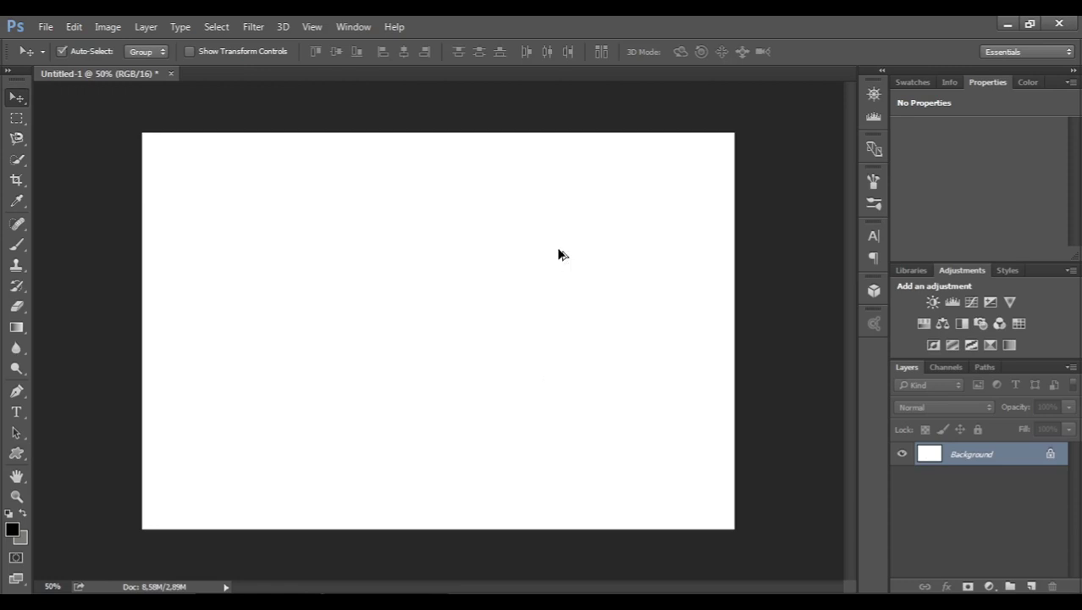
{"action": "left_click", "coordinate": [1032, 586]}
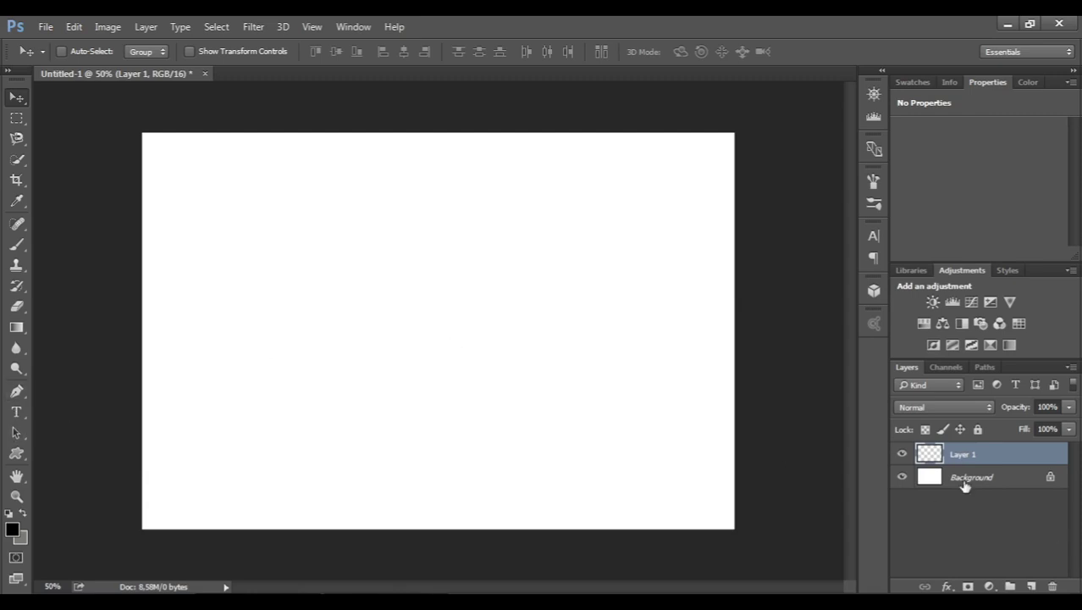
{"action": "left_click", "coordinate": [16, 453]}
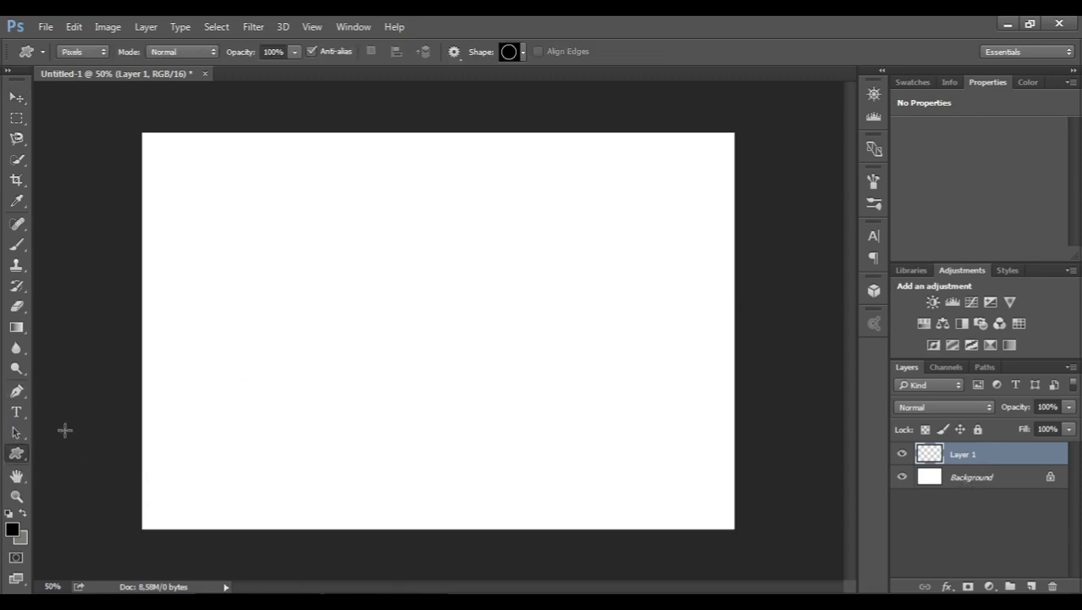
{"action": "mouse_move", "coordinate": [302, 252]}
{"action": "left_mouse_down"}
{"action": "mouse_move", "coordinate": [529, 439]}
{"action": "mouse_move", "coordinate": [544, 478]}
{"action": "mouse_move", "coordinate": [519, 421]}
{"action": "left_mouse_up"}
{"action": "key", "text": "v"}
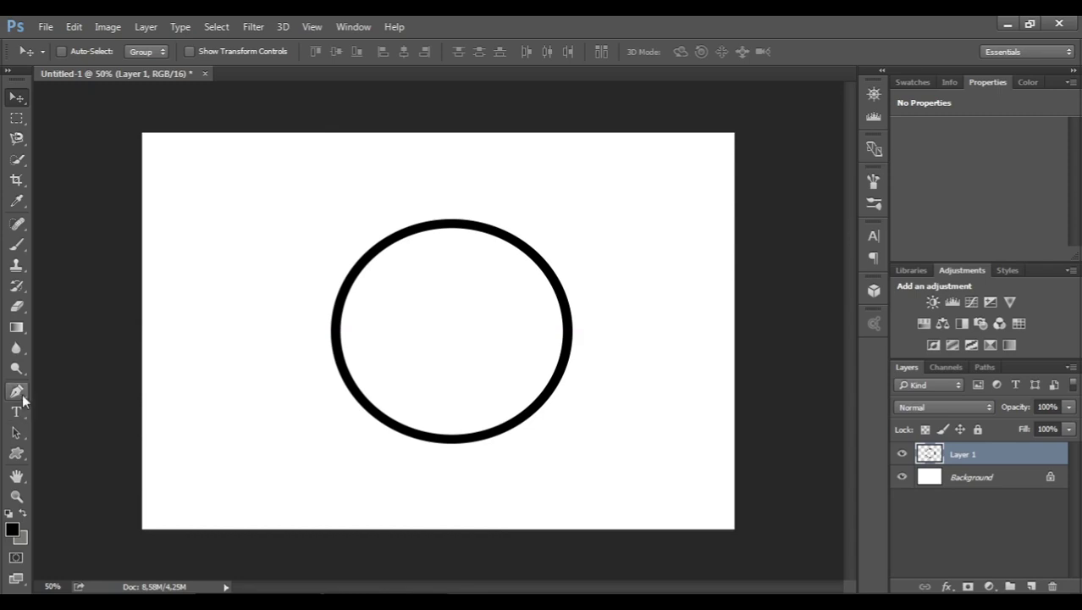
{"action": "left_click", "coordinate": [17, 391]}
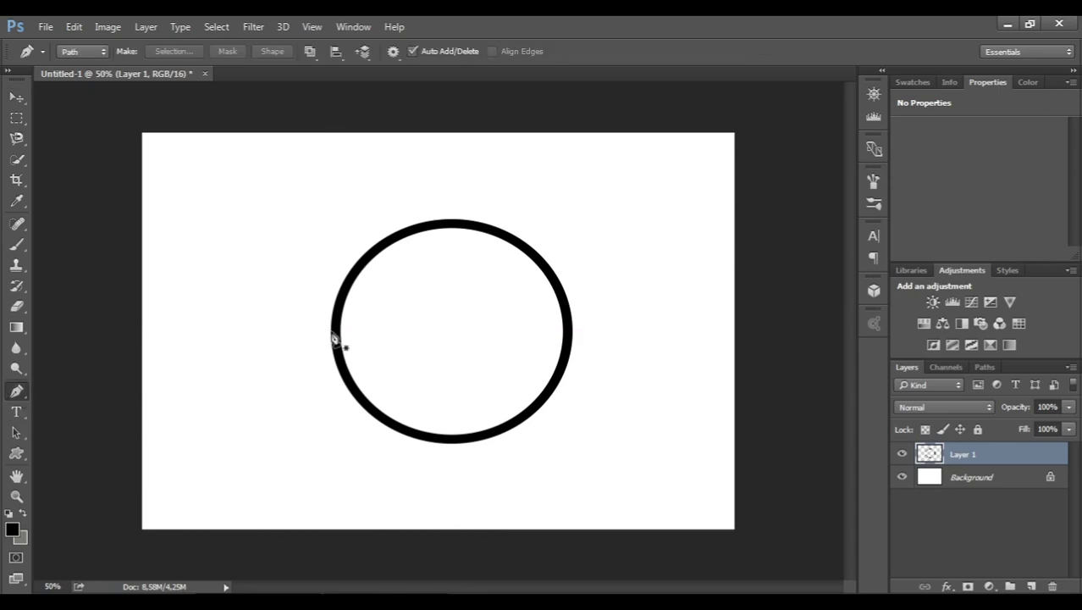
Set the foreground colour to bright yellow #ffde00.
{"action": "left_click", "coordinate": [13, 532]}
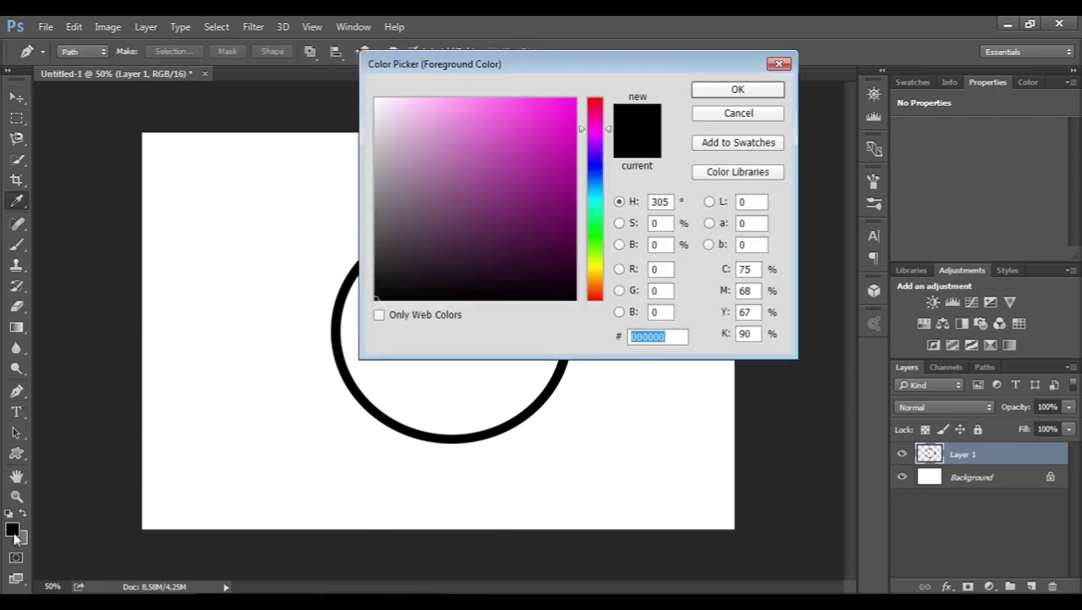
{"action": "left_click", "coordinate": [596, 273]}
{"action": "left_click", "coordinate": [568, 98]}
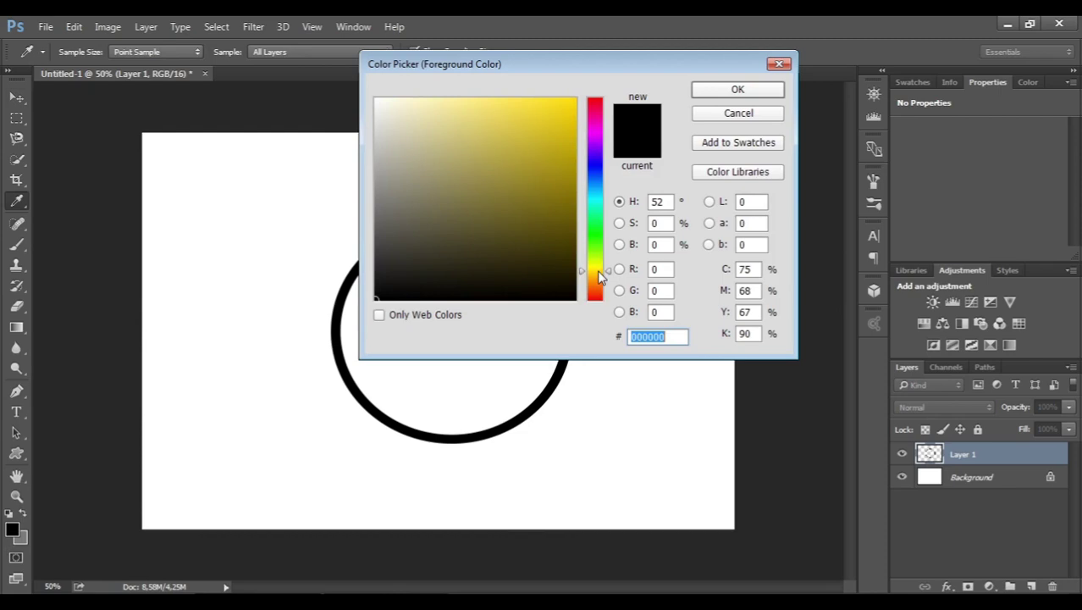
{"action": "left_click", "coordinate": [737, 89]}
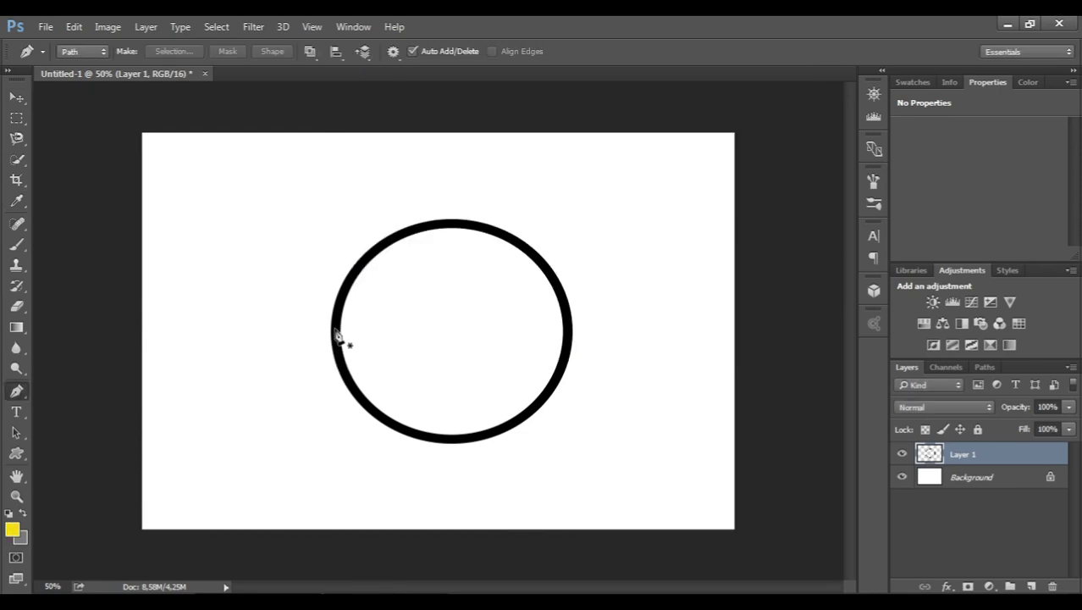
Trace a closed curved pen path around the ring's outline, refining the lower arcs.
{"action": "left_click", "coordinate": [335, 332]}
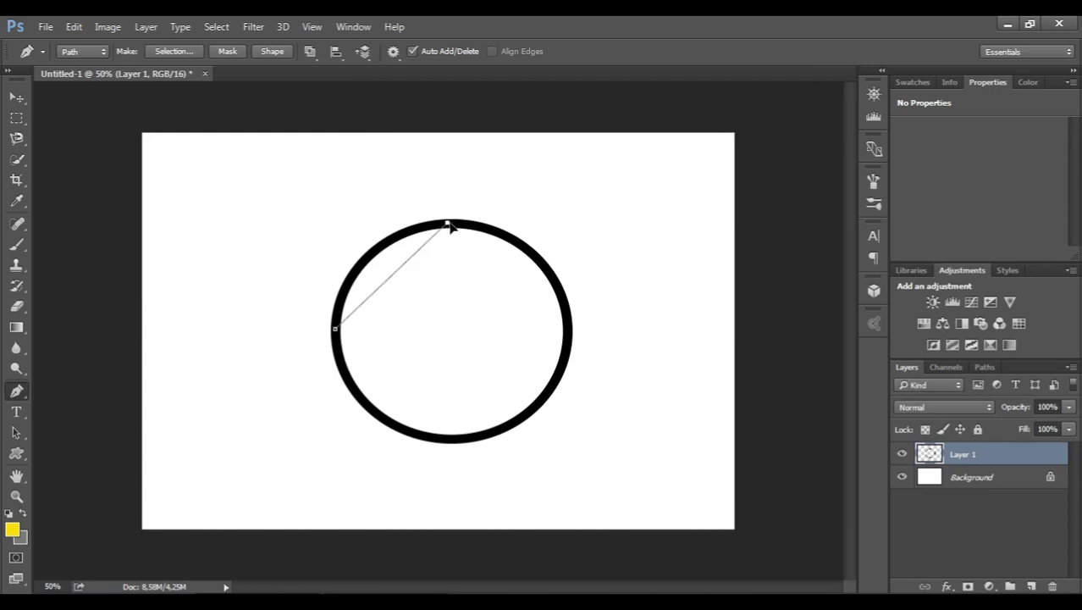
{"action": "left_click_drag", "start_coordinate": [447, 222], "coordinate": [557, 218]}
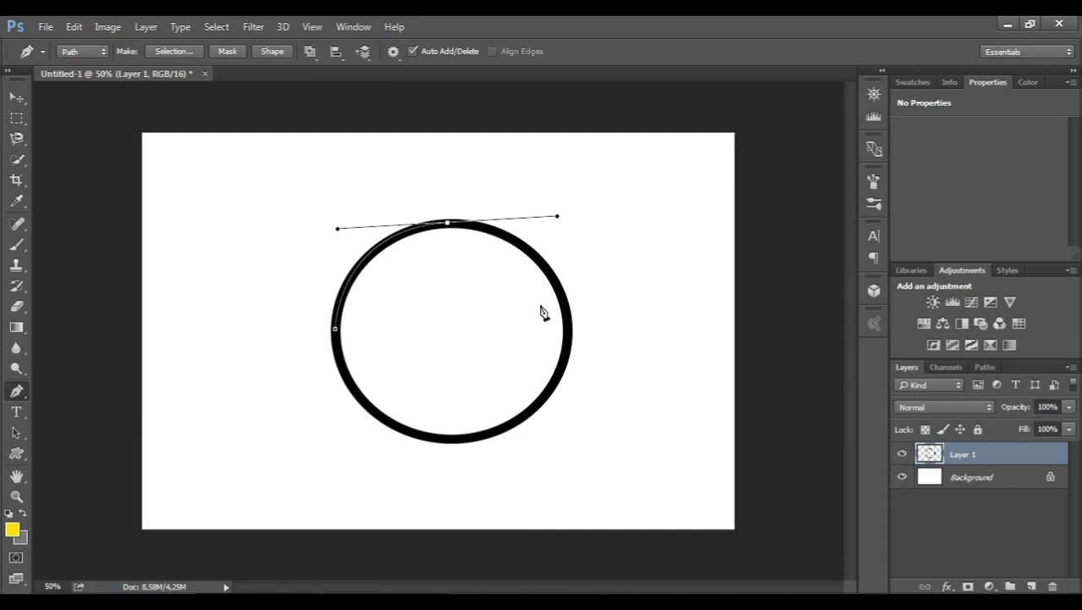
{"action": "mouse_move", "coordinate": [568, 317]}
{"action": "left_mouse_down"}
{"action": "mouse_move", "coordinate": [579, 330]}
{"action": "mouse_move", "coordinate": [567, 336]}
{"action": "left_mouse_up"}
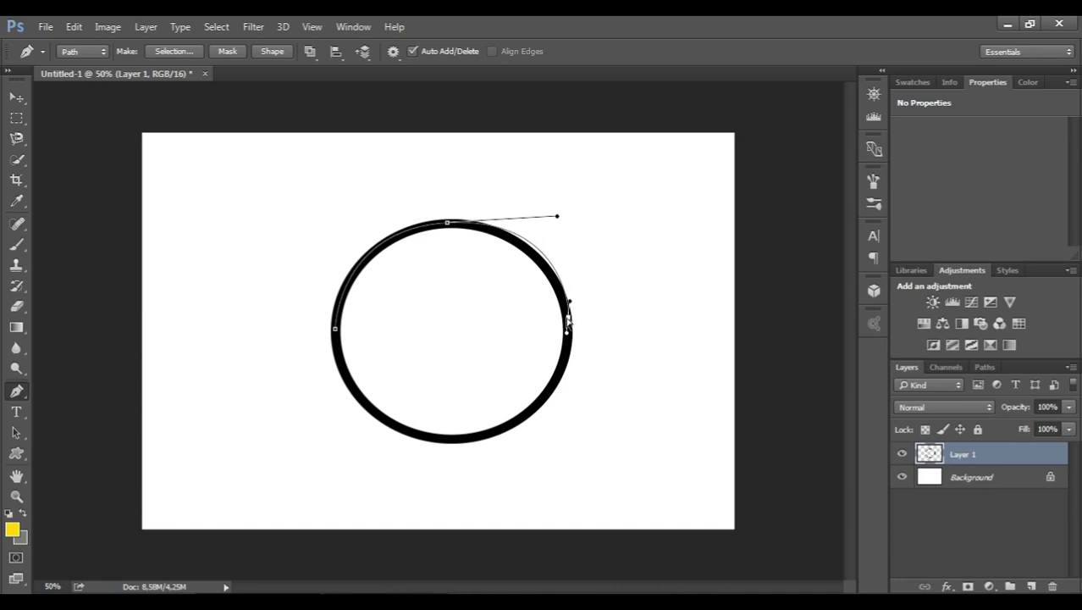
{"action": "left_click_drag", "start_coordinate": [557, 220], "coordinate": [542, 227]}
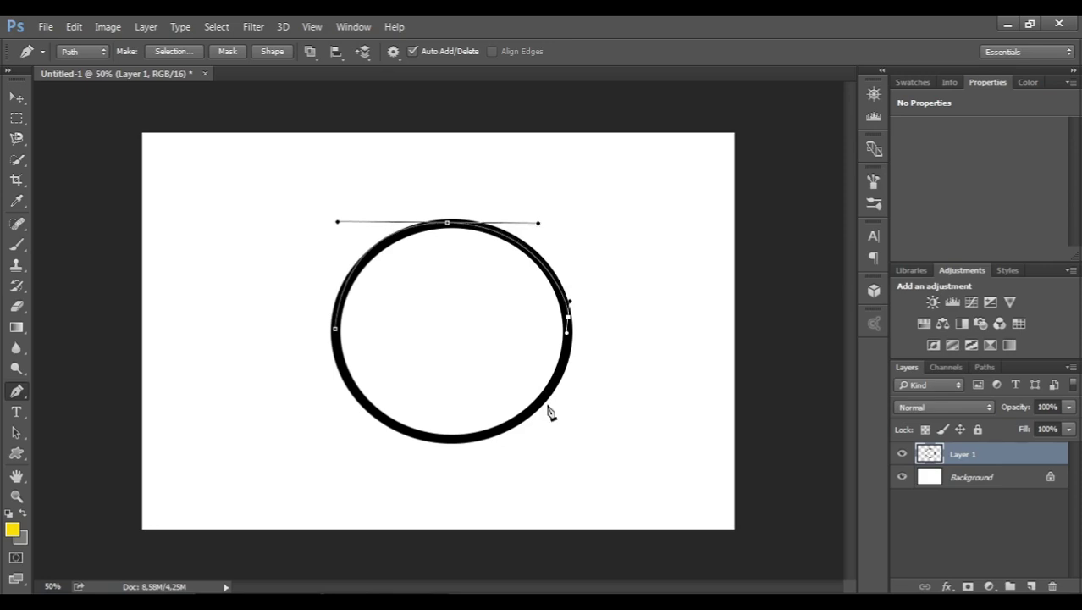
{"action": "mouse_move", "coordinate": [529, 413]}
{"action": "left_mouse_down"}
{"action": "mouse_move", "coordinate": [491, 427]}
{"action": "mouse_move", "coordinate": [488, 448]}
{"action": "left_mouse_up"}
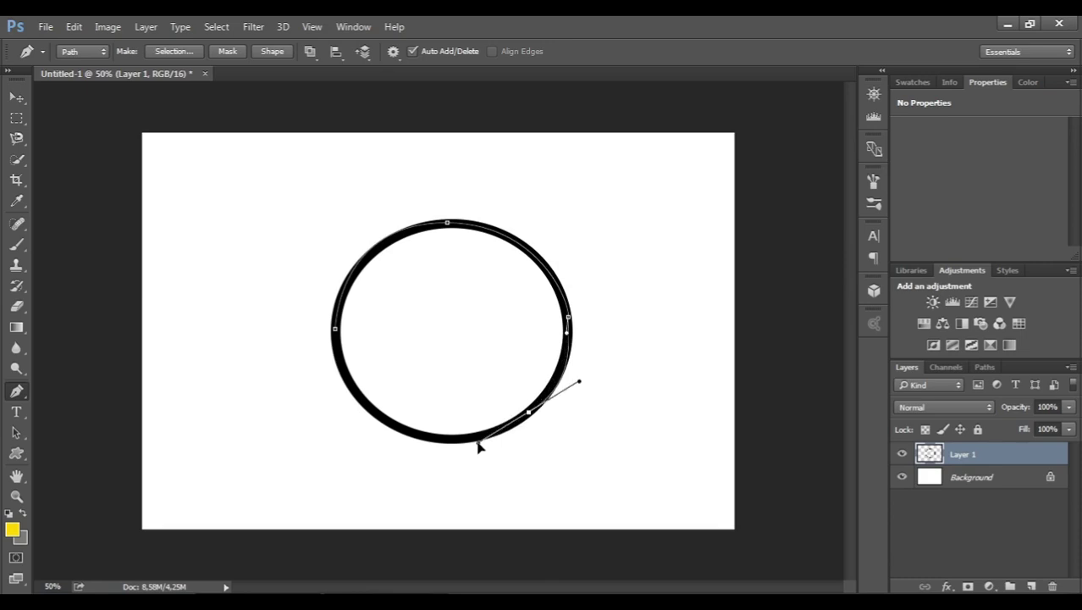
{"action": "left_click_drag", "start_coordinate": [488, 449], "coordinate": [481, 455]}
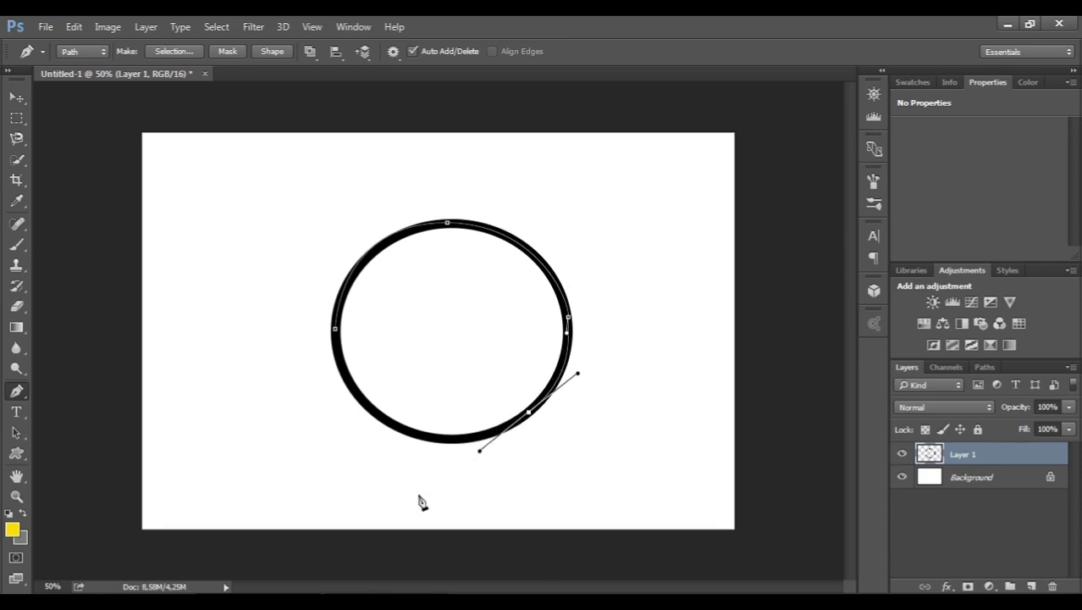
{"action": "left_click_drag", "start_coordinate": [392, 428], "coordinate": [343, 415]}
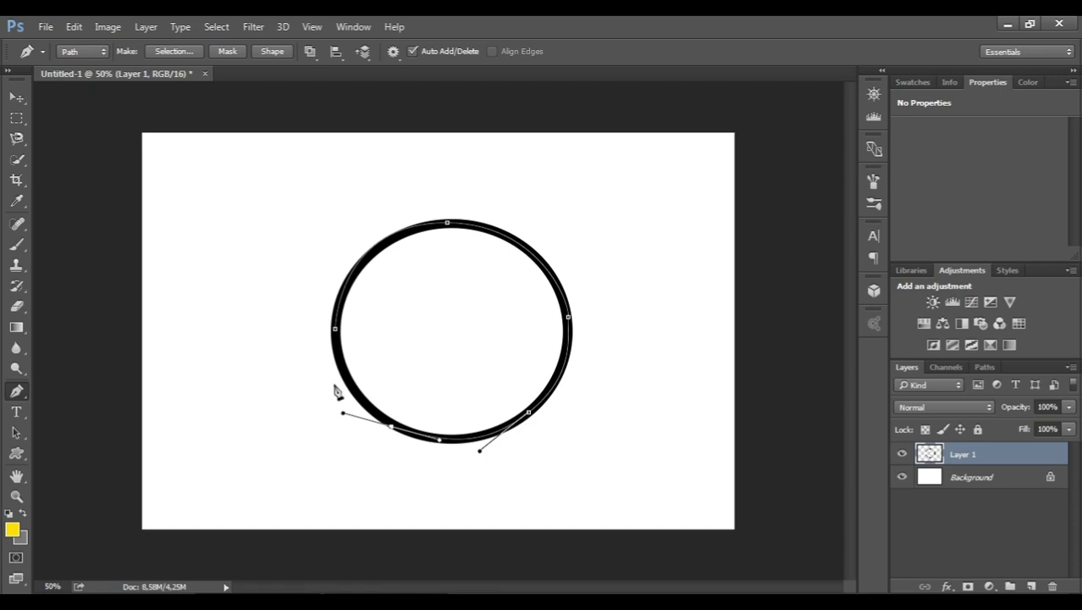
{"action": "left_click", "coordinate": [336, 332]}
{"action": "left_click_drag", "start_coordinate": [392, 429], "coordinate": [394, 429]}
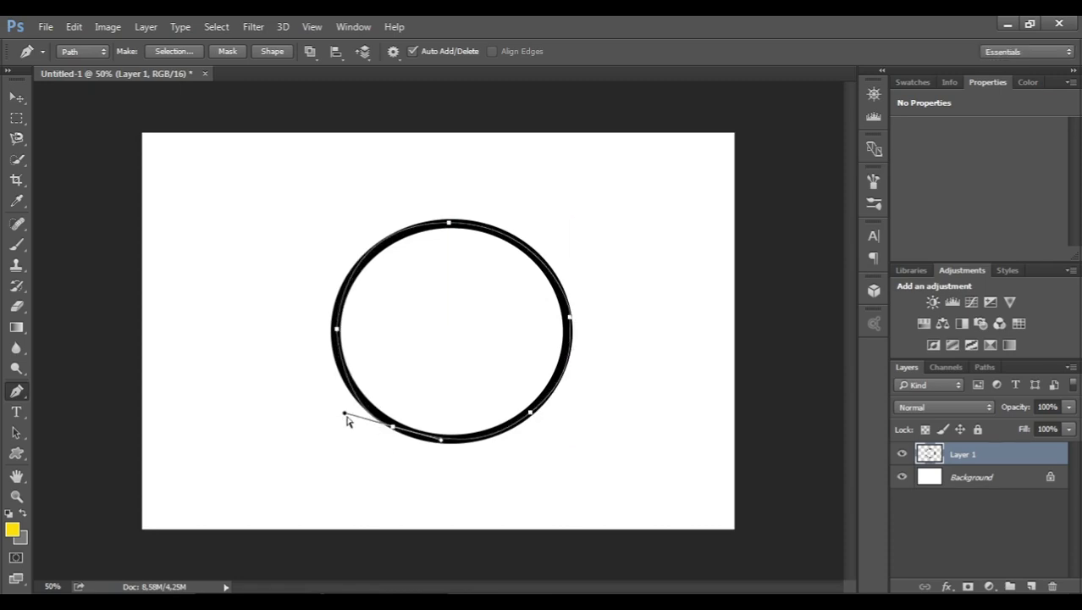
{"action": "left_click_drag", "start_coordinate": [344, 415], "coordinate": [350, 408]}
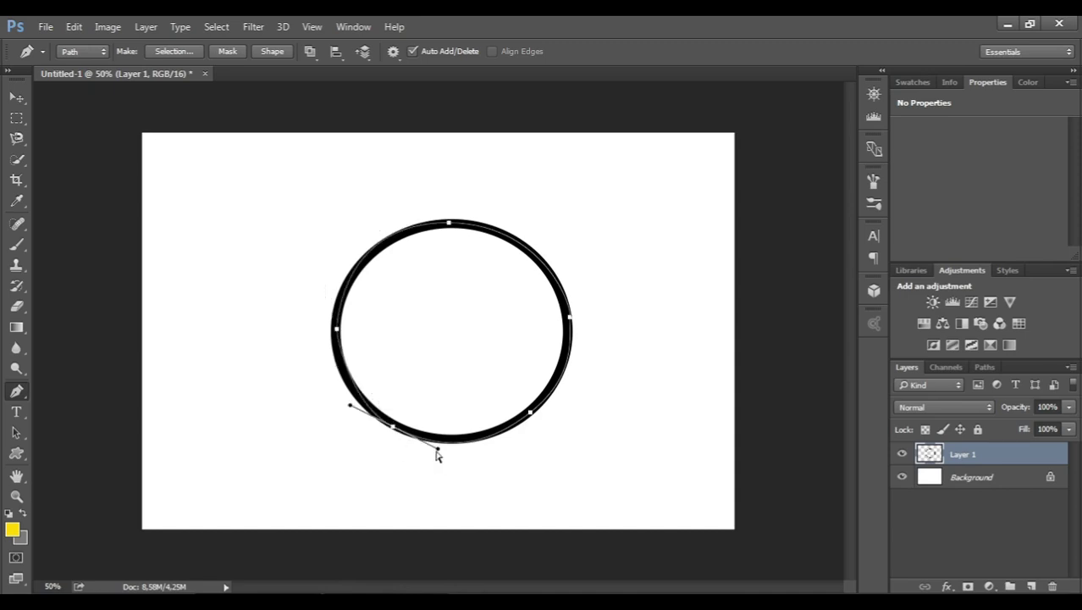
{"action": "left_click_drag", "start_coordinate": [438, 449], "coordinate": [433, 445]}
Pull the path's lower-left curve onto the ring, then add an empty Layer 2.
{"action": "key", "text": "Escape"}
{"action": "left_click", "coordinate": [413, 440], "text": "ctrl"}
{"action": "left_click_drag", "start_coordinate": [350, 408], "coordinate": [330, 386], "text": "ctrl"}
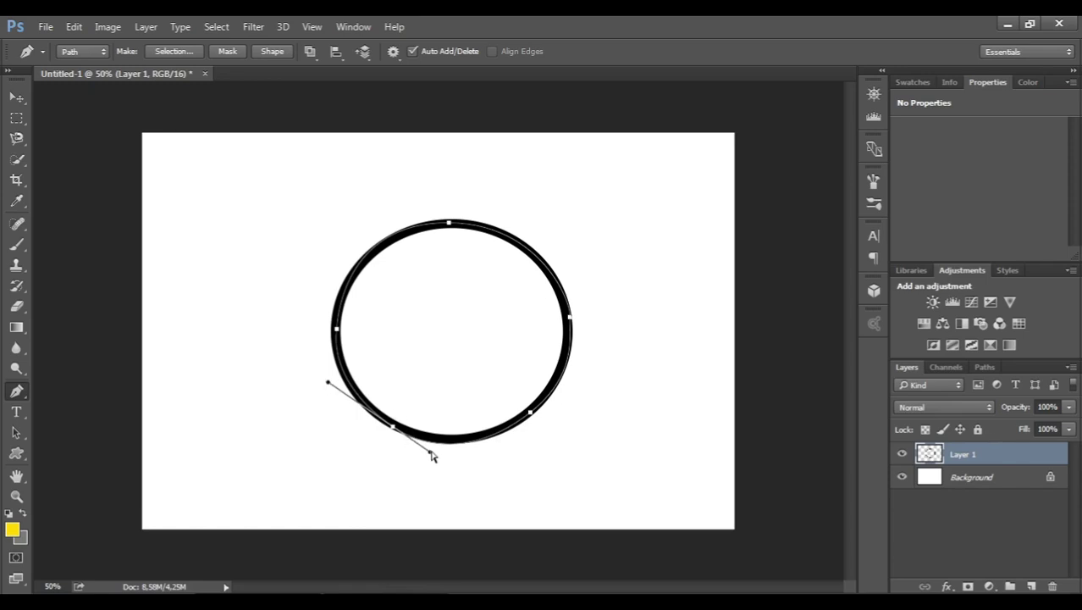
{"action": "left_click_drag", "start_coordinate": [432, 455], "coordinate": [419, 447], "text": "ctrl"}
{"action": "left_click_drag", "start_coordinate": [420, 447], "coordinate": [421, 449], "text": "ctrl"}
{"action": "left_click", "coordinate": [1030, 585]}
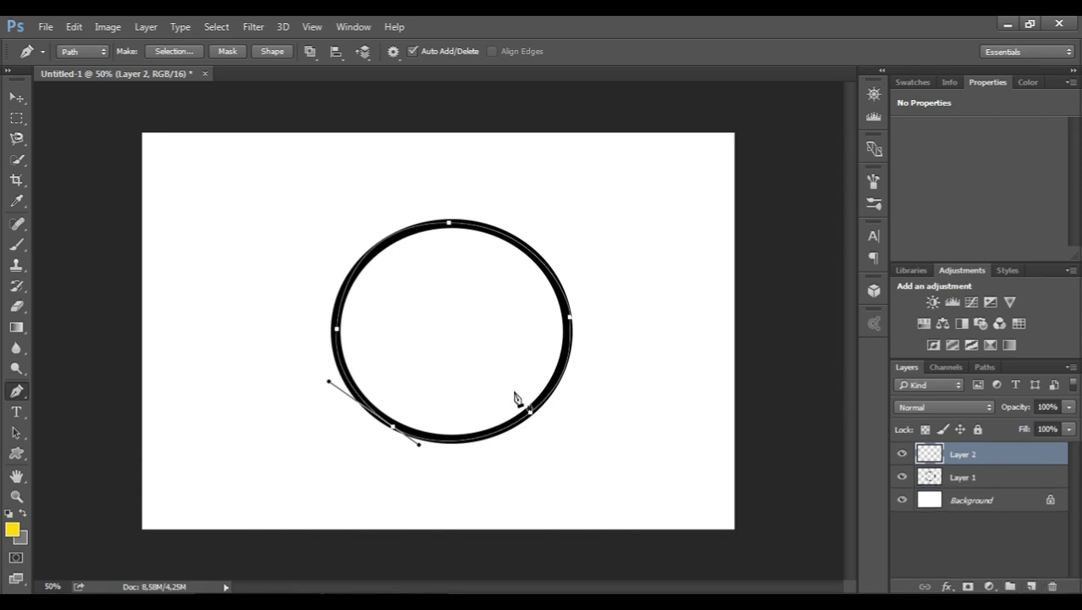
Convert the ring path into a selection with Feather Radius 0.
{"action": "right_click", "coordinate": [488, 331]}
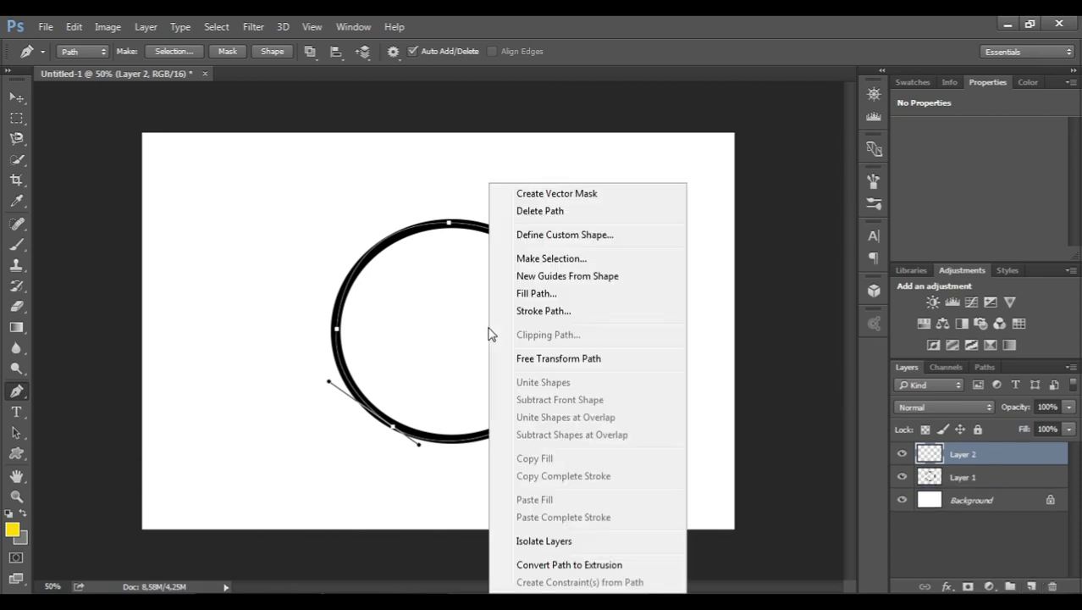
{"action": "left_click", "coordinate": [551, 258]}
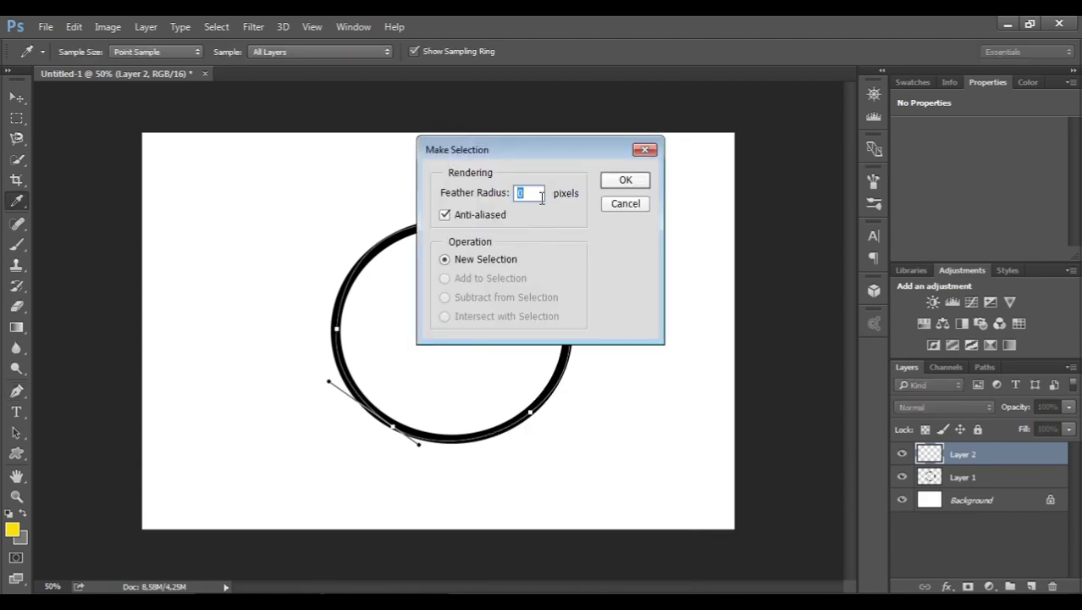
{"action": "left_click", "coordinate": [625, 181]}
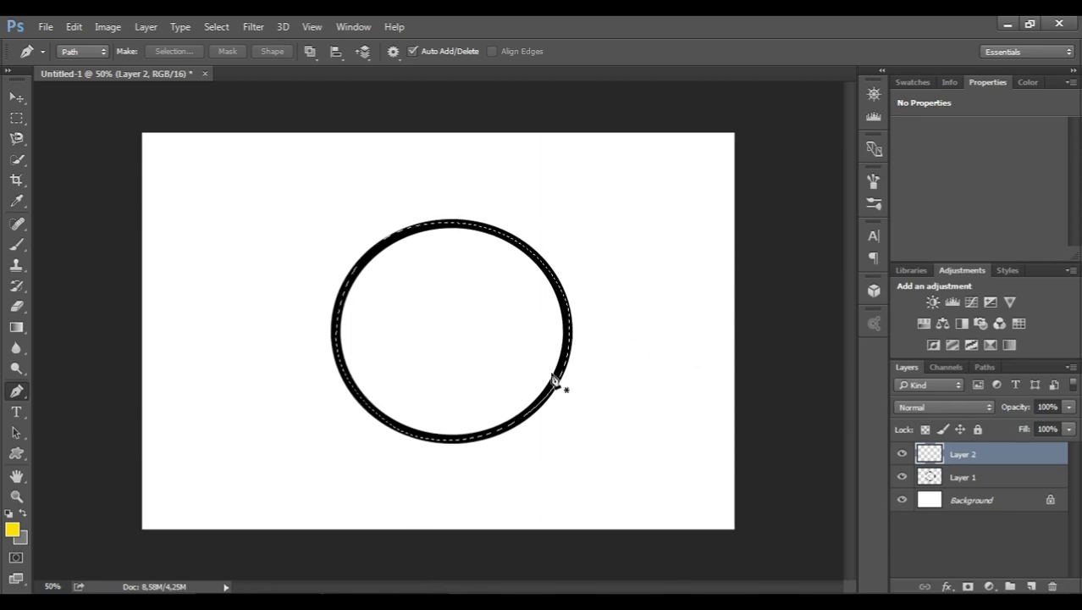
Fill the circle selection on Layer 2 yellow with the Paint Bucket, then select Layer 1.
{"action": "left_click", "coordinate": [16, 327]}
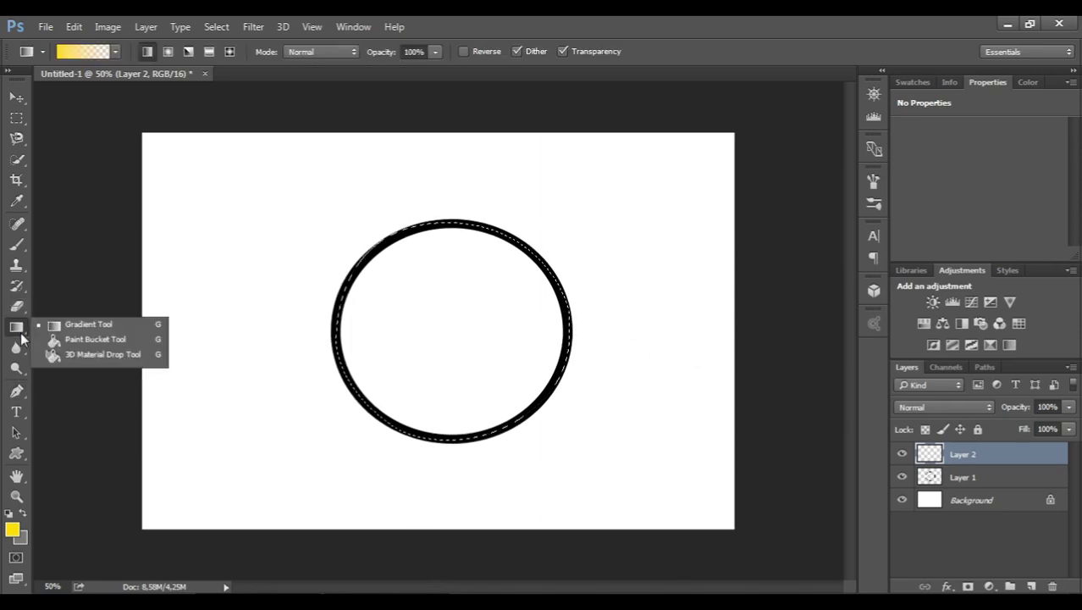
{"action": "left_click", "coordinate": [93, 340]}
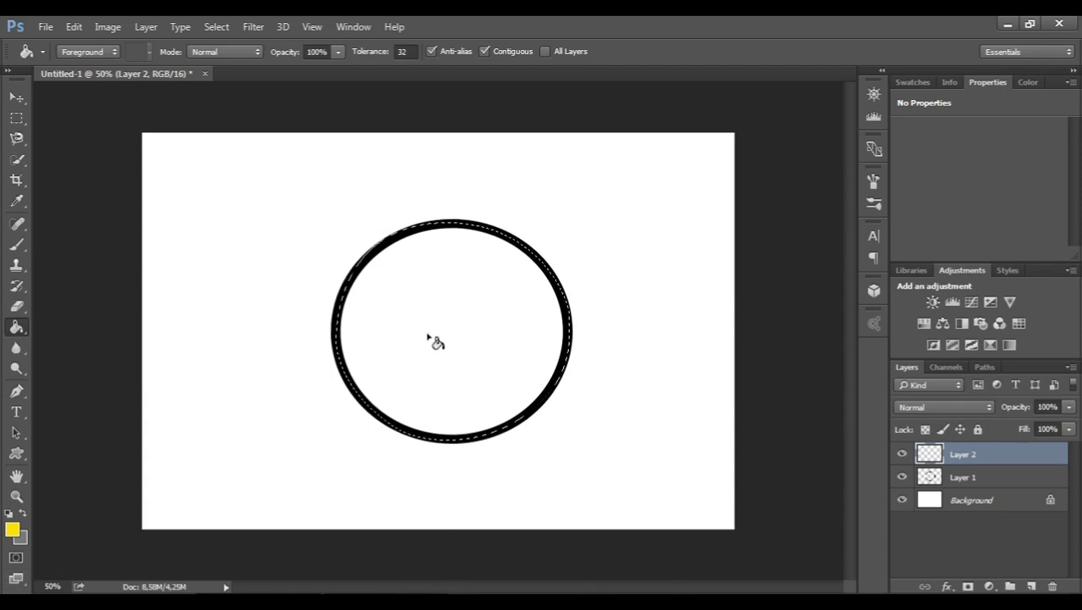
{"action": "left_click", "coordinate": [466, 330]}
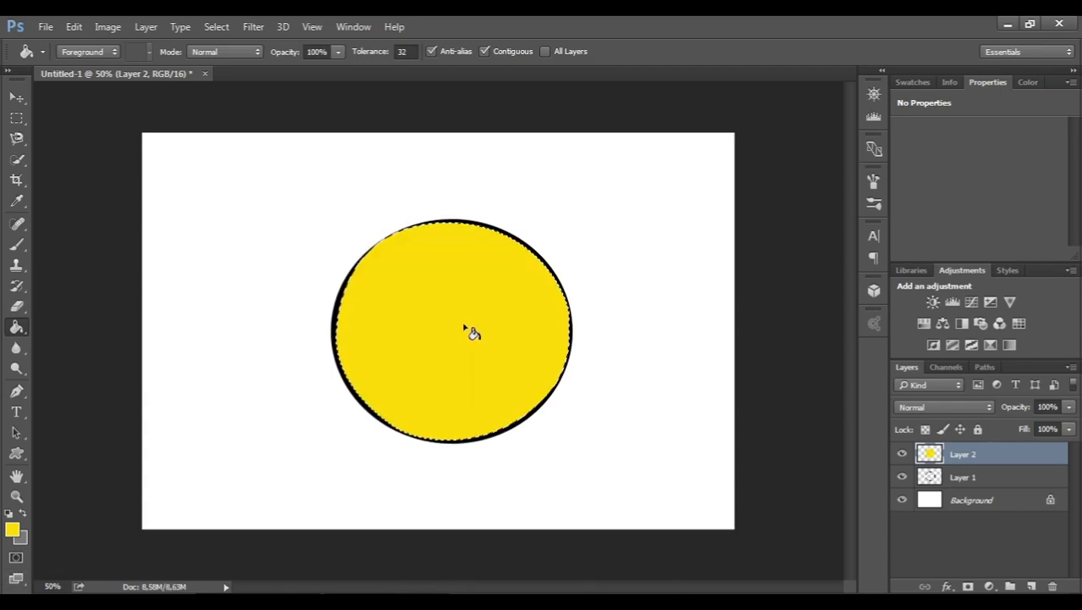
{"action": "left_click", "coordinate": [946, 476]}
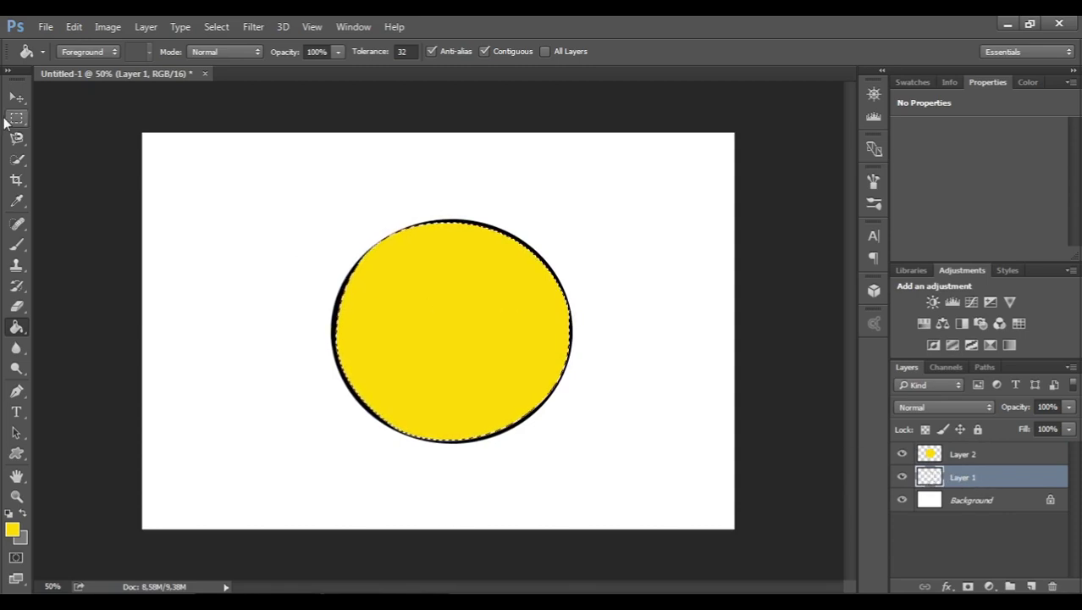
Delete the black-ring Layer 1 and nudge the yellow disc on Layer 2 slightly lower-left.
{"action": "key", "text": "ctrl+d"}
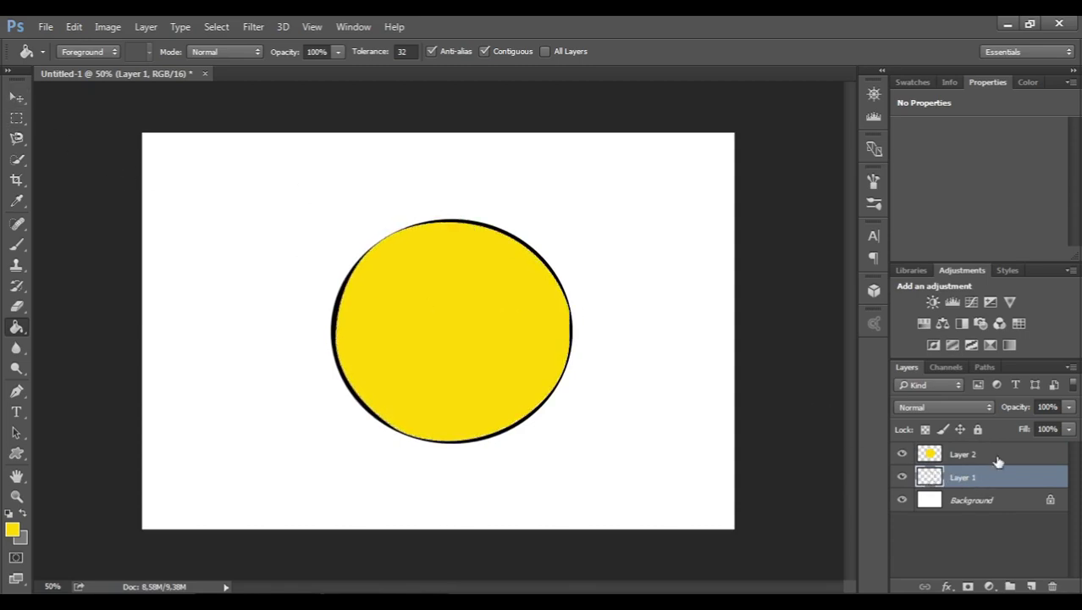
{"action": "key", "text": "Delete"}
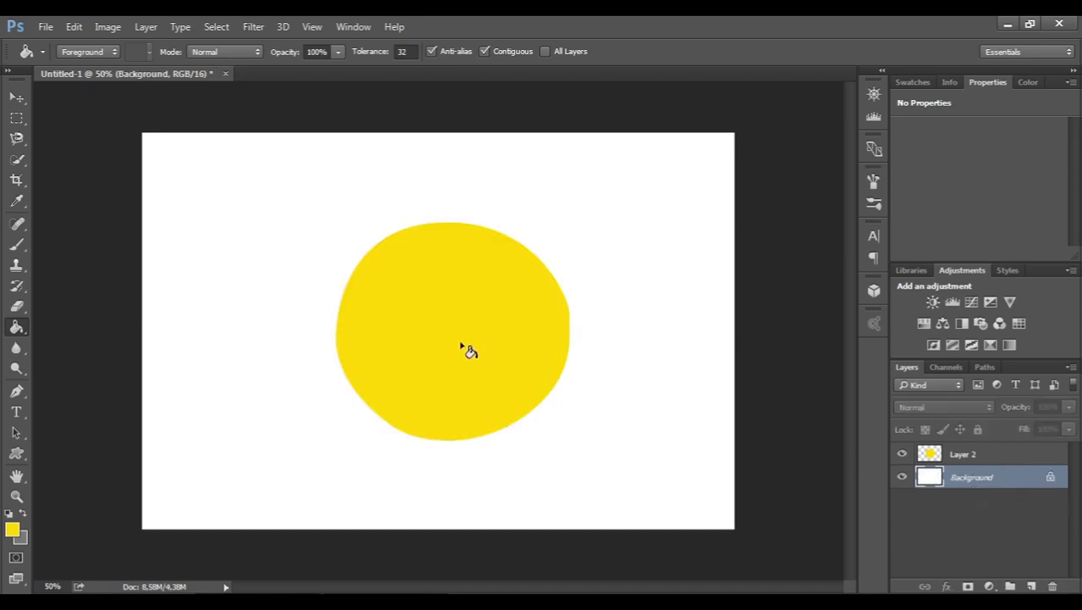
{"action": "left_click", "coordinate": [17, 97]}
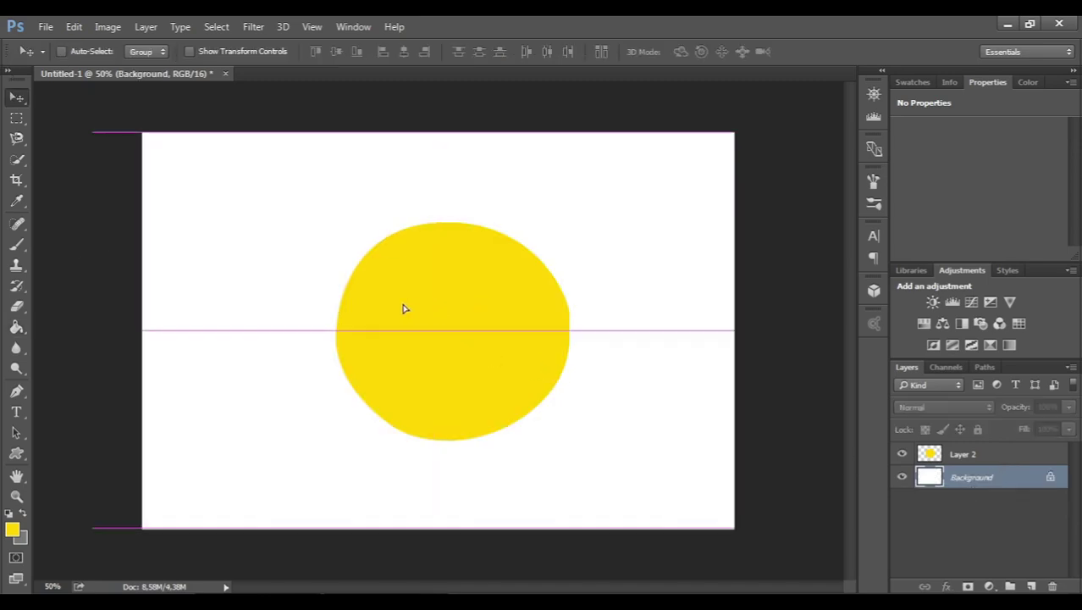
{"action": "left_click_drag", "start_coordinate": [461, 302], "coordinate": [449, 325]}
{"action": "left_click", "coordinate": [535, 250]}
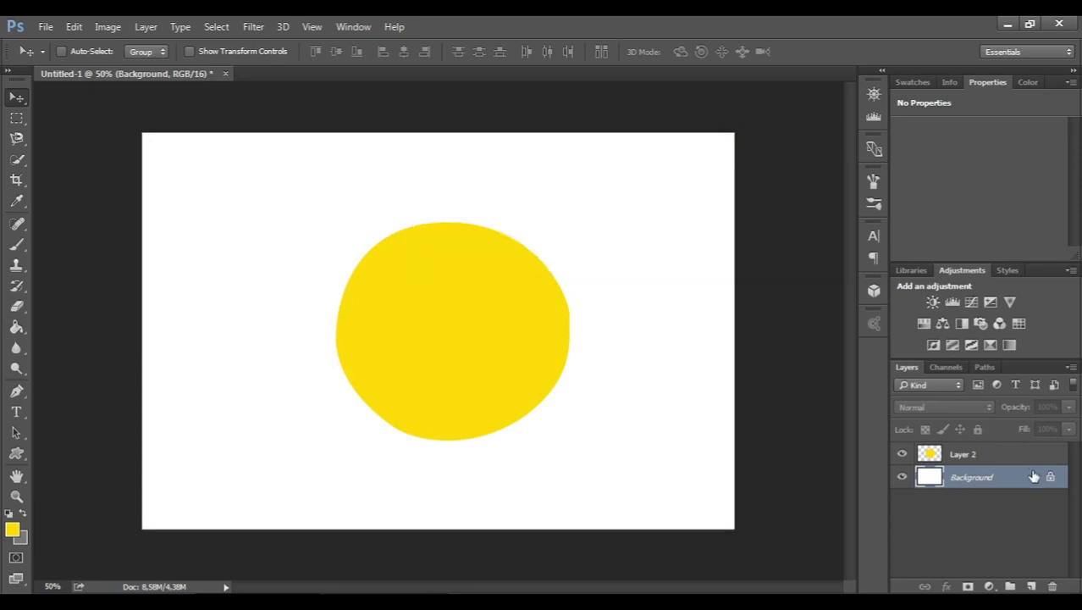
{"action": "left_click", "coordinate": [956, 454]}
{"action": "left_click_drag", "start_coordinate": [468, 361], "coordinate": [458, 367]}
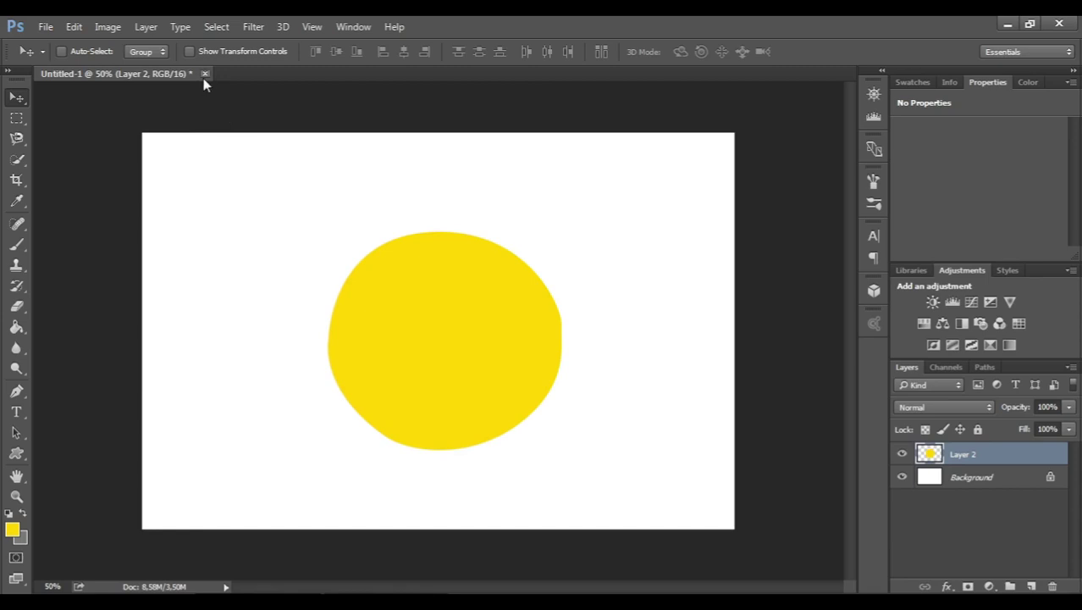
Discard the circle document unsaved and bring in 6329594_preview.jpg from the desktop.
{"action": "left_click", "coordinate": [204, 75]}
{"action": "left_click", "coordinate": [530, 248]}
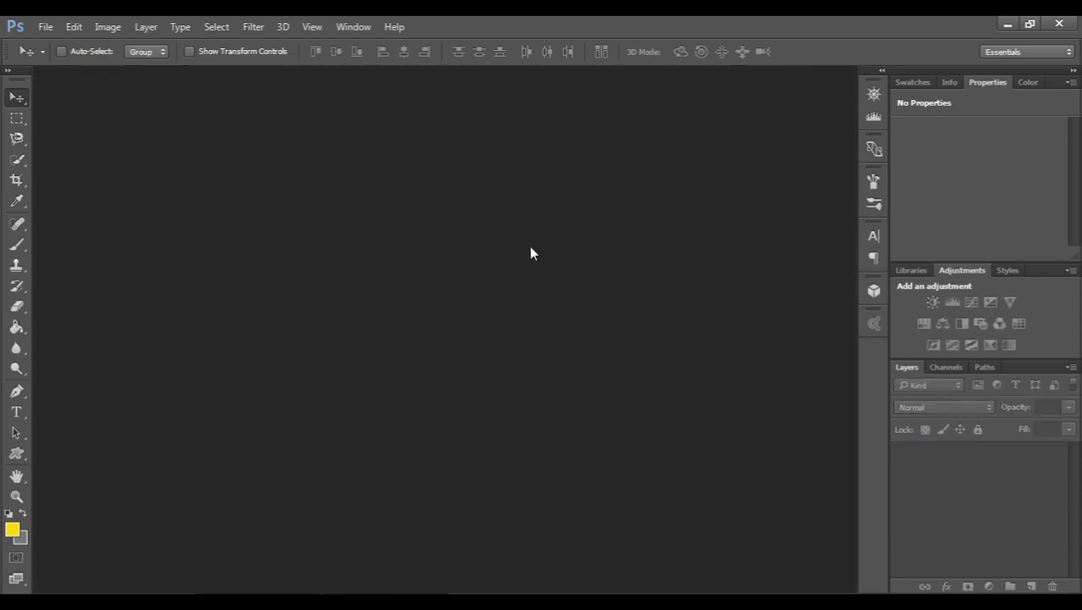
{"action": "left_click", "coordinate": [1006, 25]}
{"action": "left_click_drag", "start_coordinate": [474, 466], "coordinate": [321, 591]}
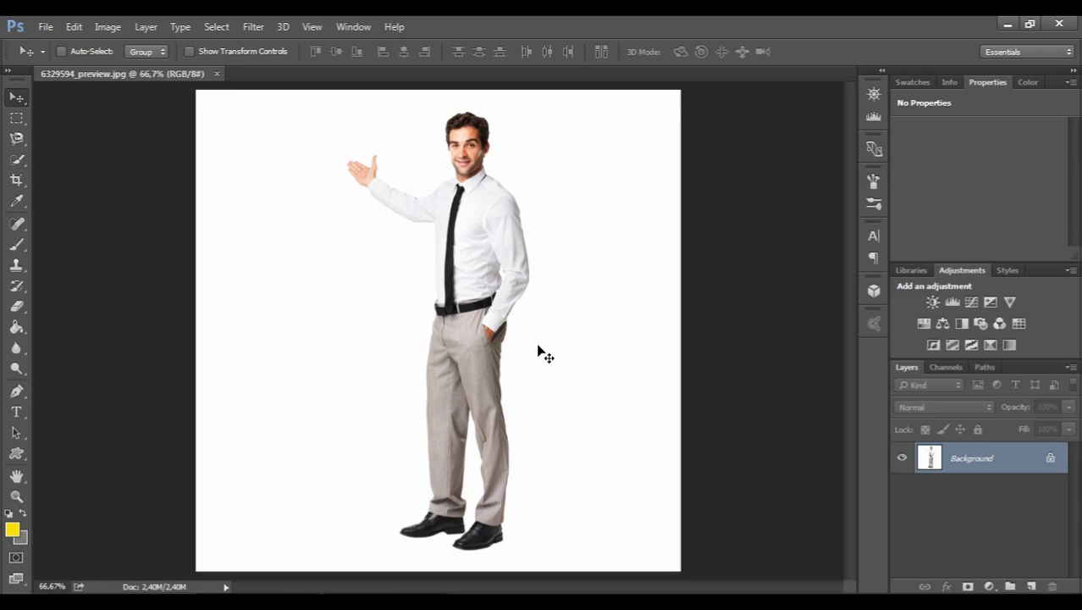
Pick the standard Pen Tool, then draw and remove a trial path.
{"action": "left_click", "coordinate": [16, 390]}
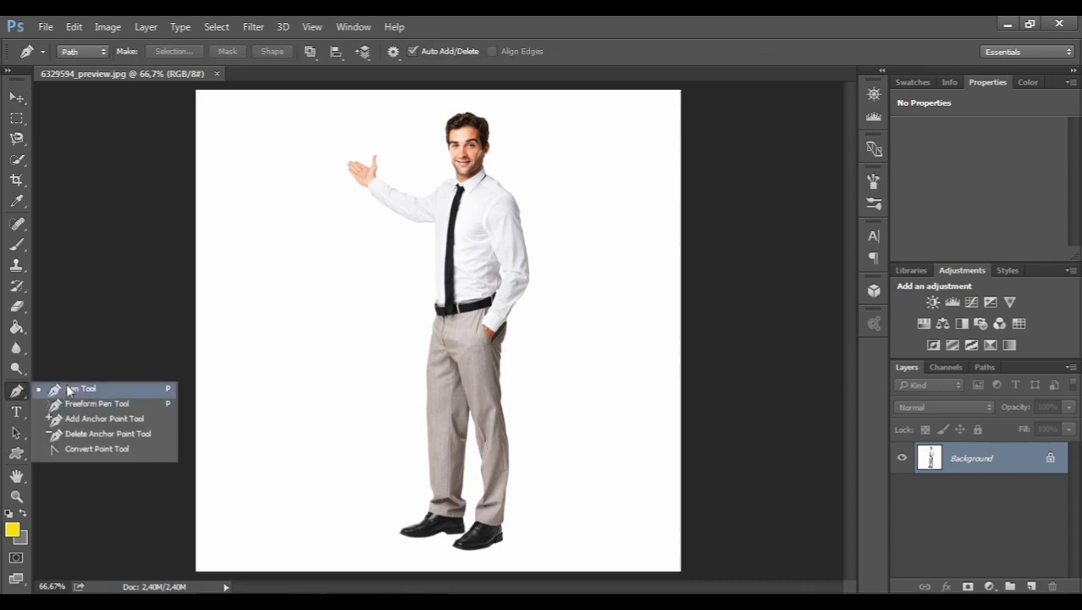
{"action": "left_click", "coordinate": [56, 391]}
{"action": "key", "text": "ctrl+plus"}
{"action": "key", "text": "ctrl+plus"}
{"action": "key", "text": "ctrl+plus"}
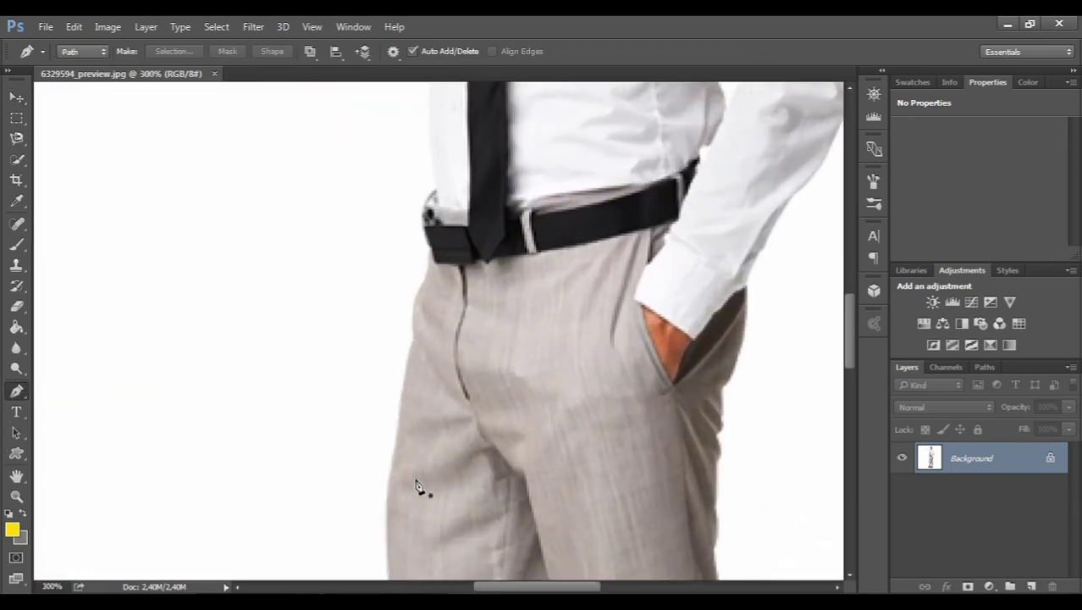
{"action": "left_click", "coordinate": [804, 316]}
{"action": "left_click_drag", "start_coordinate": [841, 338], "coordinate": [849, 348]}
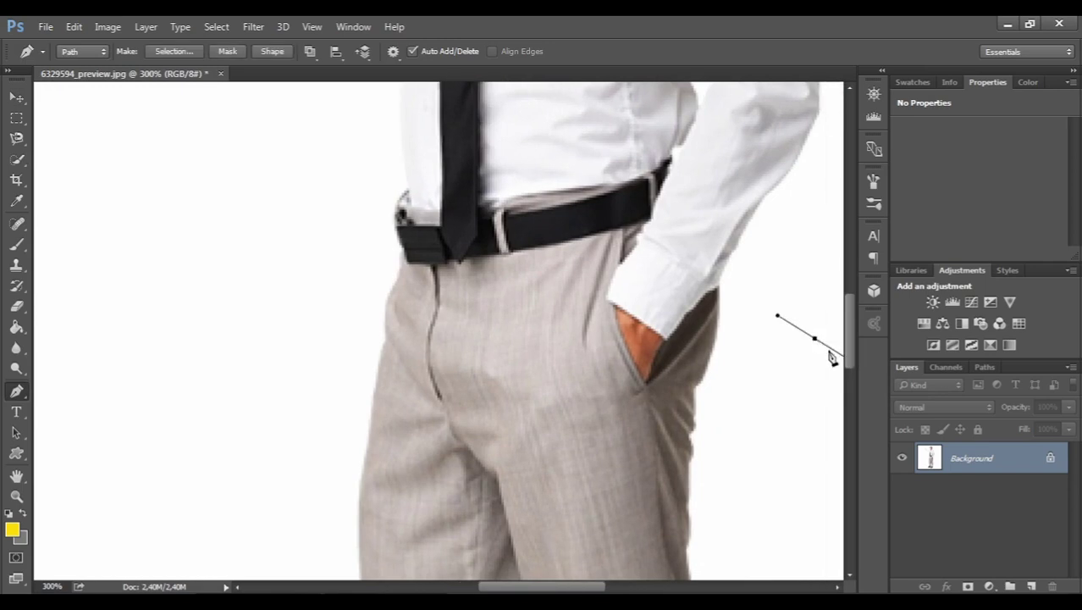
{"action": "key", "text": "ctrl+alt+z"}
{"action": "key", "text": "ctrl+alt+z"}
Zoom in to 300% on the businessman's trouser hems.
{"action": "key", "text": "ctrl+minus"}
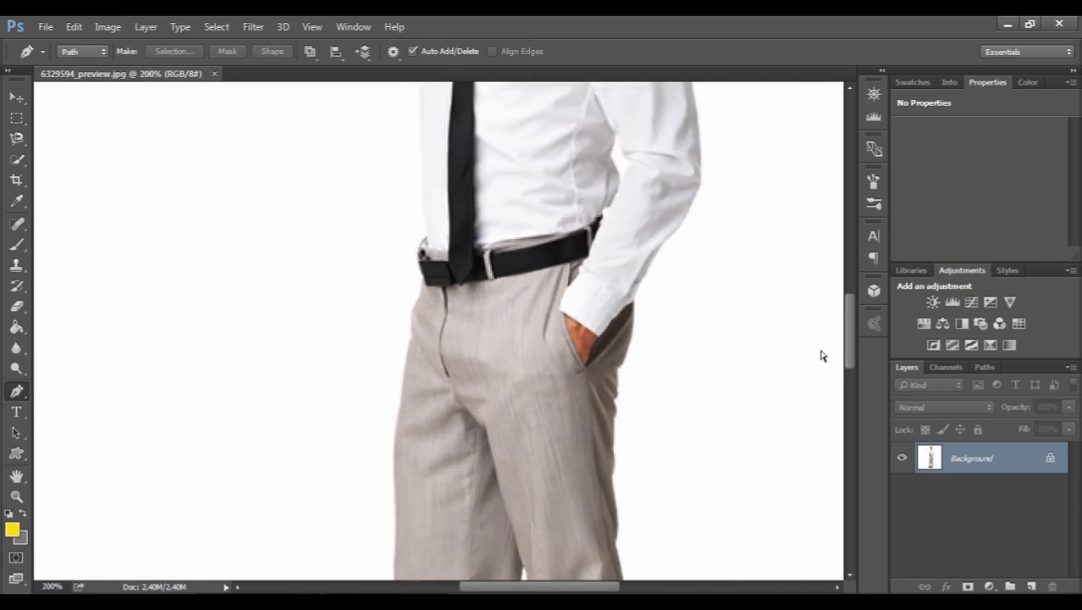
{"action": "key", "text": "ctrl+minus"}
{"action": "key", "text": "ctrl+minus"}
{"action": "key", "text": "ctrl+minus"}
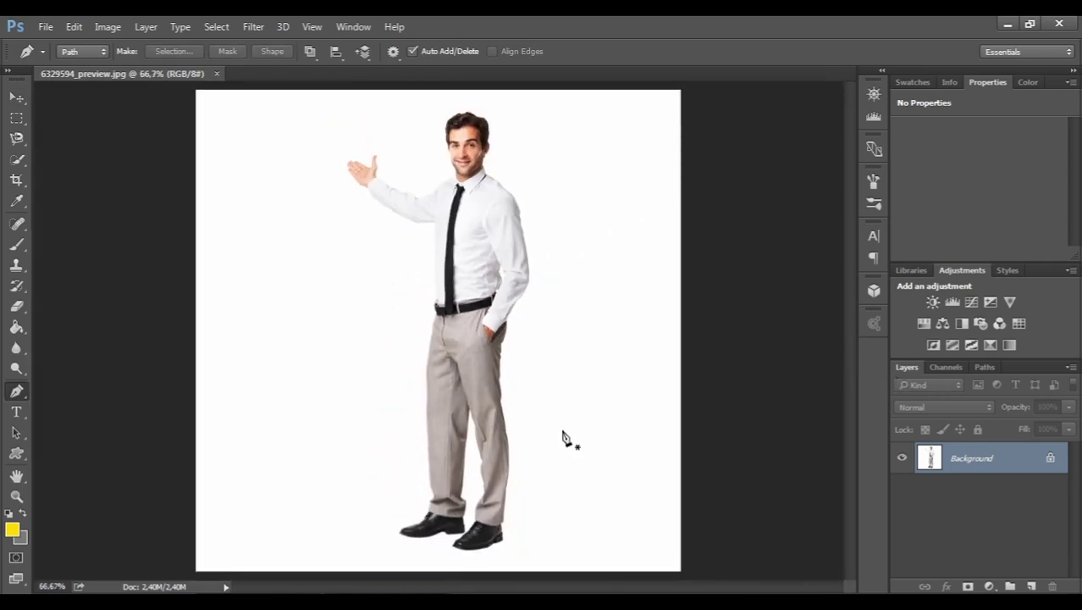
{"action": "key", "text": "ctrl+plus"}
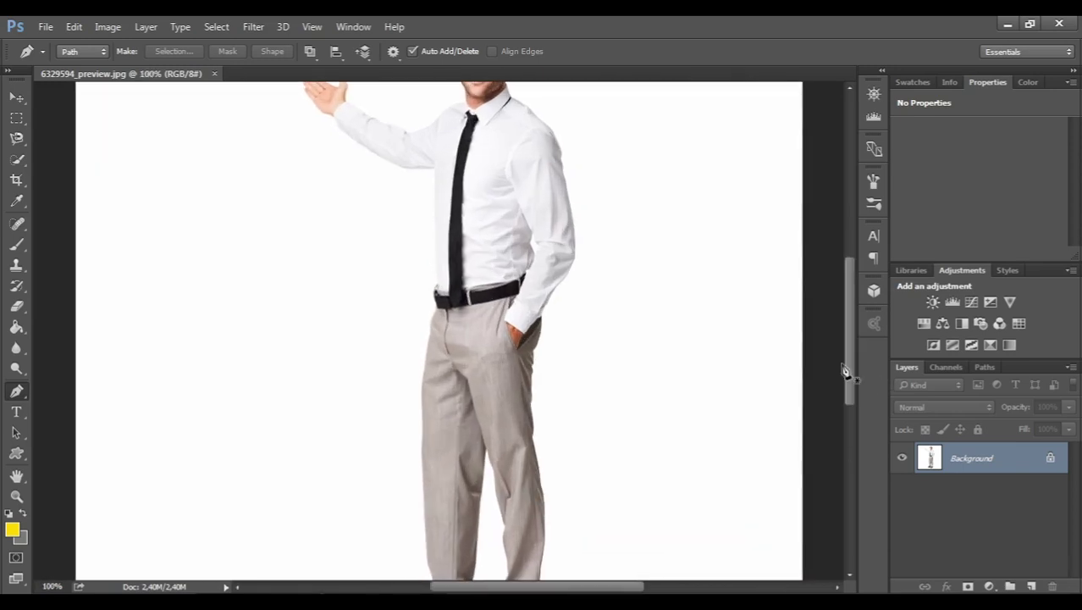
{"action": "mouse_move", "coordinate": [849, 373]}
{"action": "left_mouse_down"}
{"action": "mouse_move", "coordinate": [853, 488]}
{"action": "mouse_move", "coordinate": [864, 391]}
{"action": "left_mouse_up"}
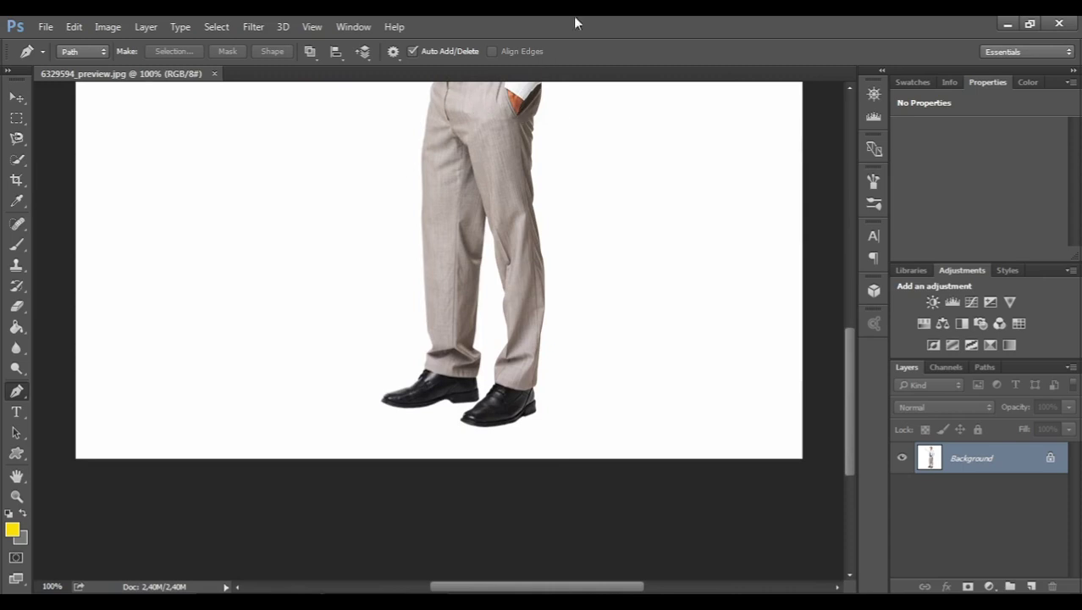
{"action": "scroll", "coordinate": [434, 406], "scroll_direction": "up", "scroll_amount": 2}
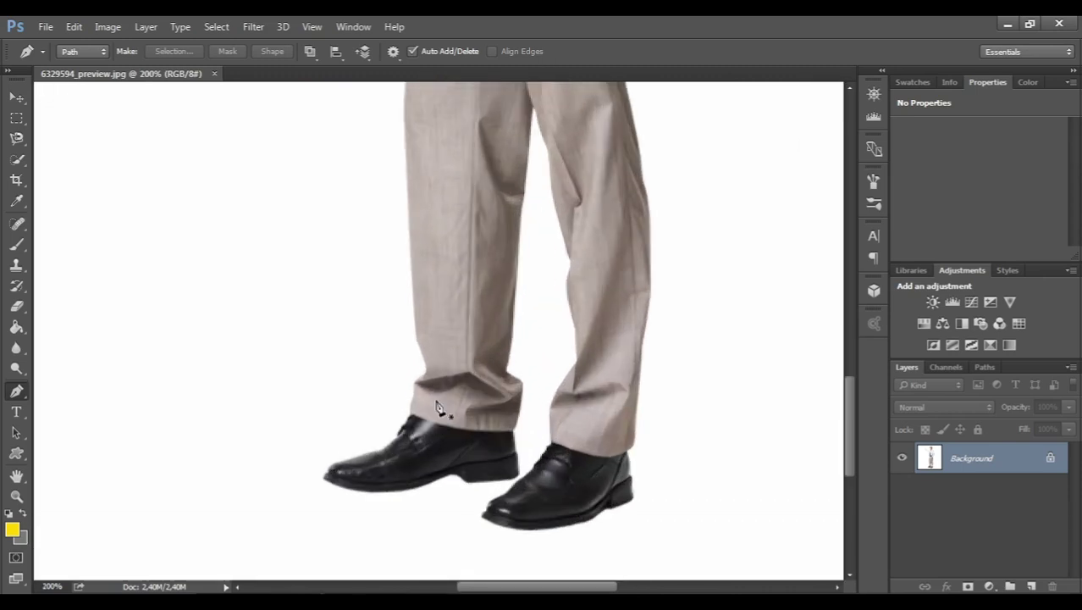
{"action": "scroll", "coordinate": [436, 406], "scroll_direction": "down", "scroll_amount": 1}
{"action": "scroll", "coordinate": [436, 405], "scroll_direction": "up", "scroll_amount": 1}
{"action": "scroll", "coordinate": [436, 406], "scroll_direction": "up", "scroll_amount": 1}
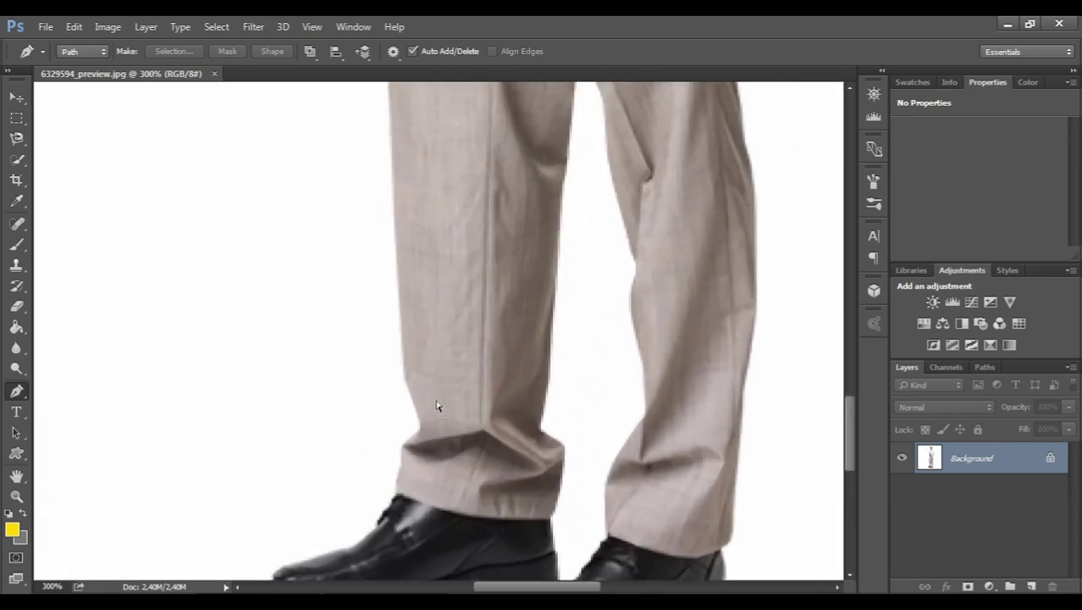
Trace the left shoe's sole with curved Pen anchors, shaping handles around the toe.
{"action": "left_click_drag", "start_coordinate": [852, 443], "coordinate": [854, 465]}
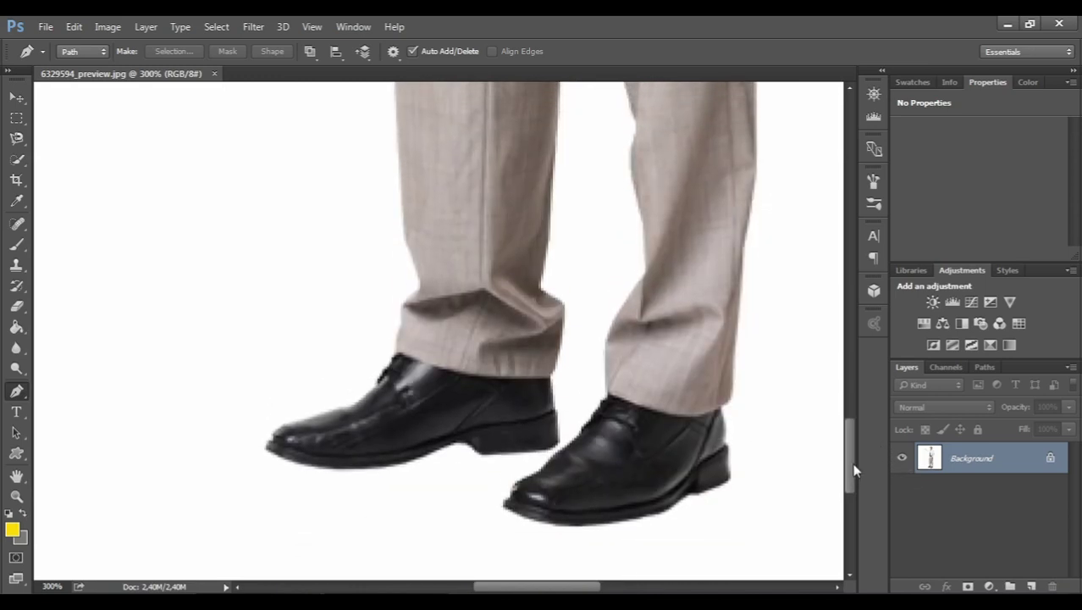
{"action": "left_click", "coordinate": [552, 447]}
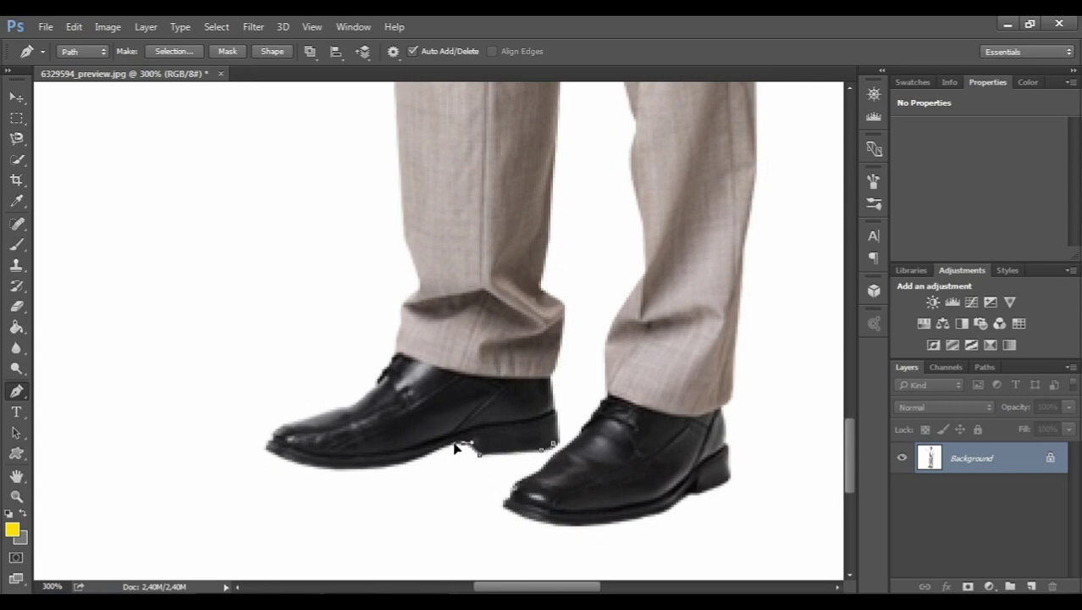
{"action": "left_click_drag", "start_coordinate": [386, 466], "coordinate": [378, 466]}
{"action": "left_click_drag", "start_coordinate": [284, 460], "coordinate": [273, 463]}
{"action": "left_click_drag", "start_coordinate": [269, 463], "coordinate": [290, 464]}
Trace pen anchors up the trouser edge from the shoe to the belt.
{"action": "scroll", "coordinate": [263, 449], "scroll_direction": "up", "scroll_amount": 2}
{"action": "scroll", "coordinate": [262, 449], "scroll_direction": "up", "scroll_amount": 2}
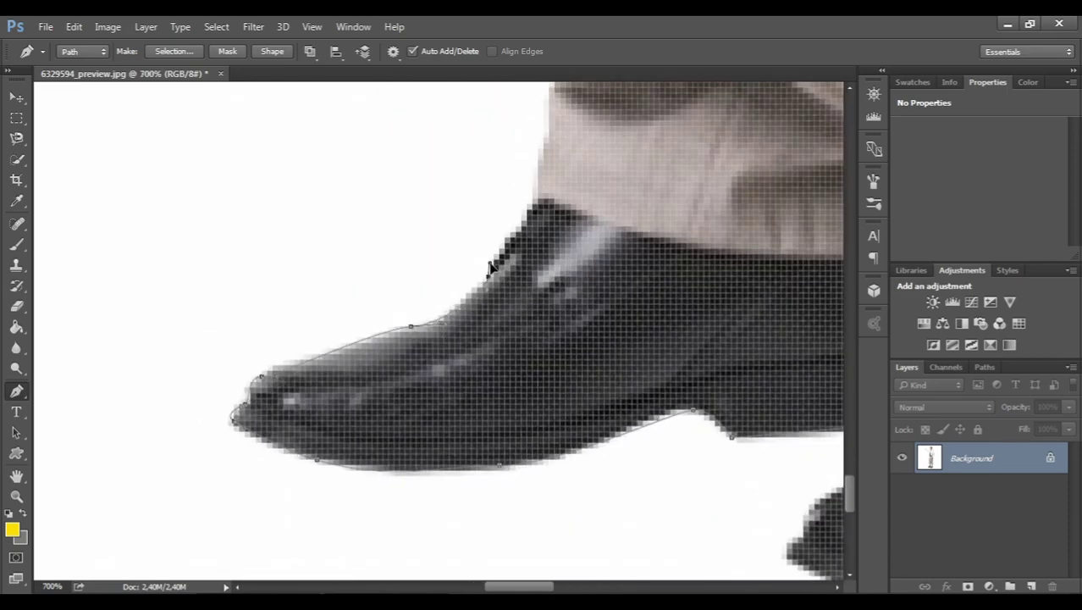
{"action": "left_click", "coordinate": [526, 208]}
{"action": "left_click", "coordinate": [542, 133]}
{"action": "scroll", "coordinate": [543, 133], "scroll_direction": "up", "scroll_amount": 3}
{"action": "left_click", "coordinate": [587, 233]}
{"action": "scroll", "coordinate": [575, 254], "scroll_direction": "up", "scroll_amount": 2}
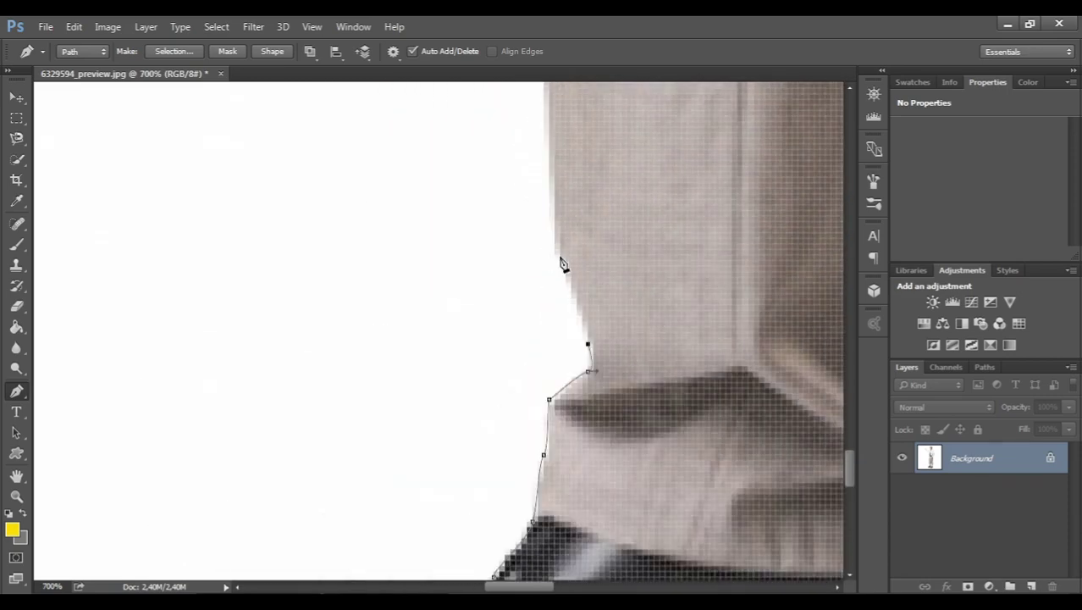
{"action": "left_click", "coordinate": [552, 254]}
{"action": "scroll", "coordinate": [550, 229], "scroll_direction": "up", "scroll_amount": 3}
{"action": "scroll", "coordinate": [584, 210], "scroll_direction": "up", "scroll_amount": 3}
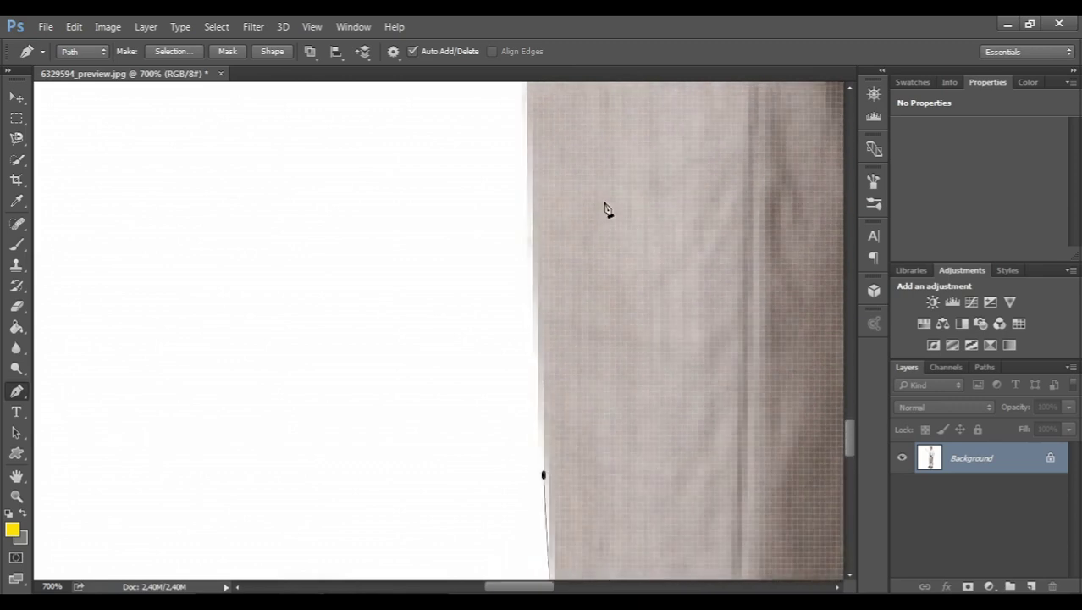
{"action": "scroll", "coordinate": [575, 224], "scroll_direction": "up", "scroll_amount": 2}
{"action": "left_click", "coordinate": [515, 306]}
{"action": "scroll", "coordinate": [514, 212], "scroll_direction": "up", "scroll_amount": 3}
{"action": "left_click", "coordinate": [537, 180]}
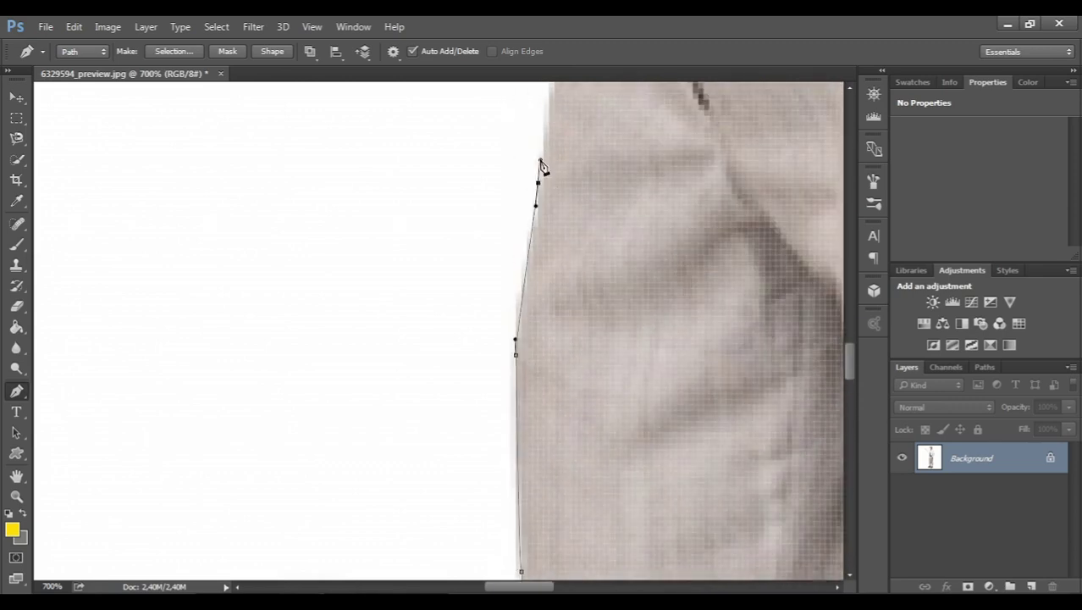
{"action": "scroll", "coordinate": [543, 166], "scroll_direction": "up", "scroll_amount": 3}
{"action": "left_click", "coordinate": [569, 237]}
{"action": "left_click", "coordinate": [580, 140]}
{"action": "scroll", "coordinate": [580, 140], "scroll_direction": "up", "scroll_amount": 3}
{"action": "left_click", "coordinate": [611, 193]}
{"action": "scroll", "coordinate": [606, 237], "scroll_direction": "up", "scroll_amount": 3}
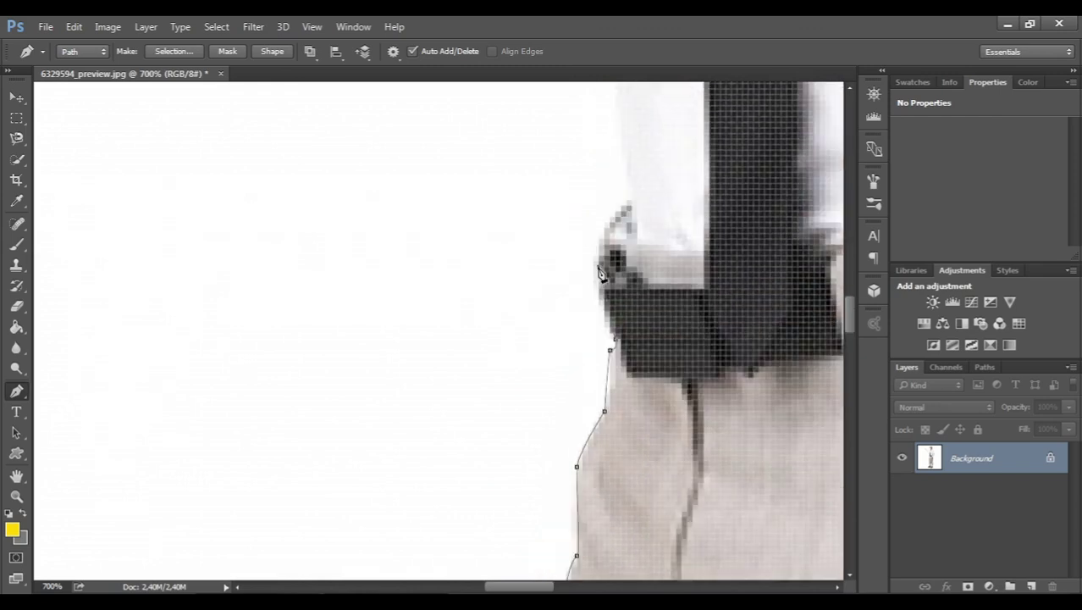
Continue the path along the shirt edge and the arm's underside up to the cuff.
{"action": "left_click", "coordinate": [624, 216]}
{"action": "scroll", "coordinate": [623, 237], "scroll_direction": "up", "scroll_amount": 3}
{"action": "scroll", "coordinate": [623, 235], "scroll_direction": "up", "scroll_amount": 3}
{"action": "left_click_drag", "start_coordinate": [609, 203], "coordinate": [613, 195]}
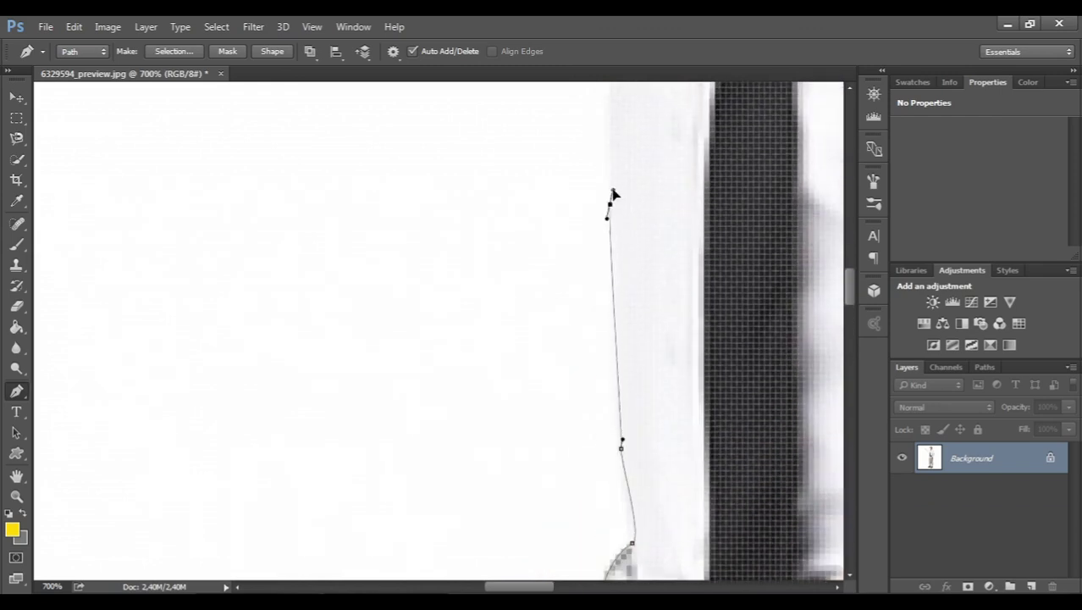
{"action": "scroll", "coordinate": [622, 208], "scroll_direction": "up", "scroll_amount": 3}
{"action": "left_click", "coordinate": [604, 210]}
{"action": "left_click", "coordinate": [398, 206]}
{"action": "left_click_drag", "start_coordinate": [519, 586], "coordinate": [482, 585]}
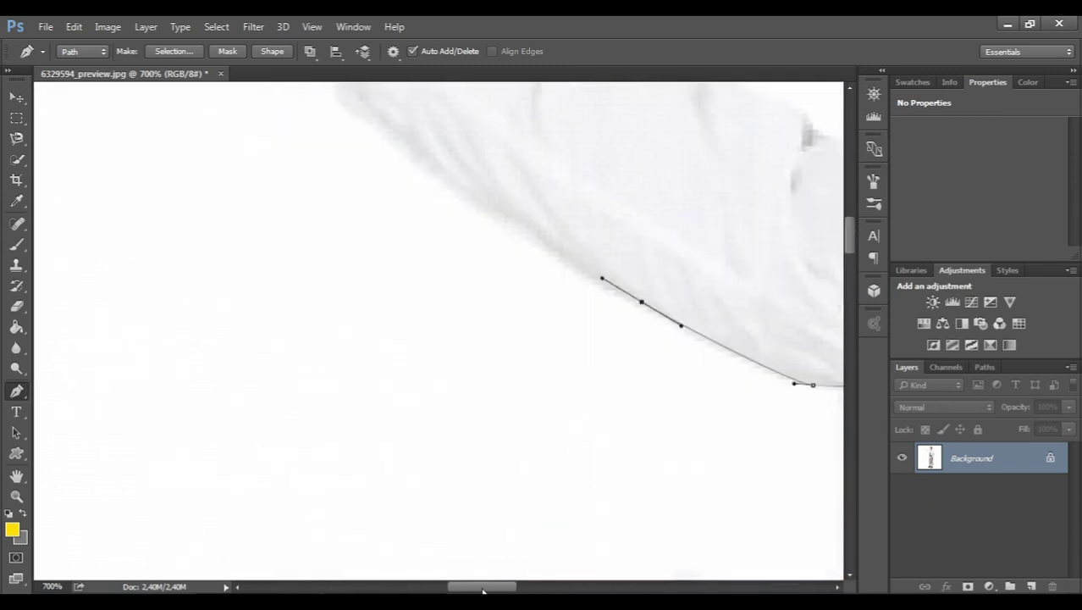
{"action": "scroll", "coordinate": [440, 381], "scroll_direction": "up", "scroll_amount": 3}
{"action": "left_click", "coordinate": [451, 311]}
{"action": "left_click", "coordinate": [406, 267]}
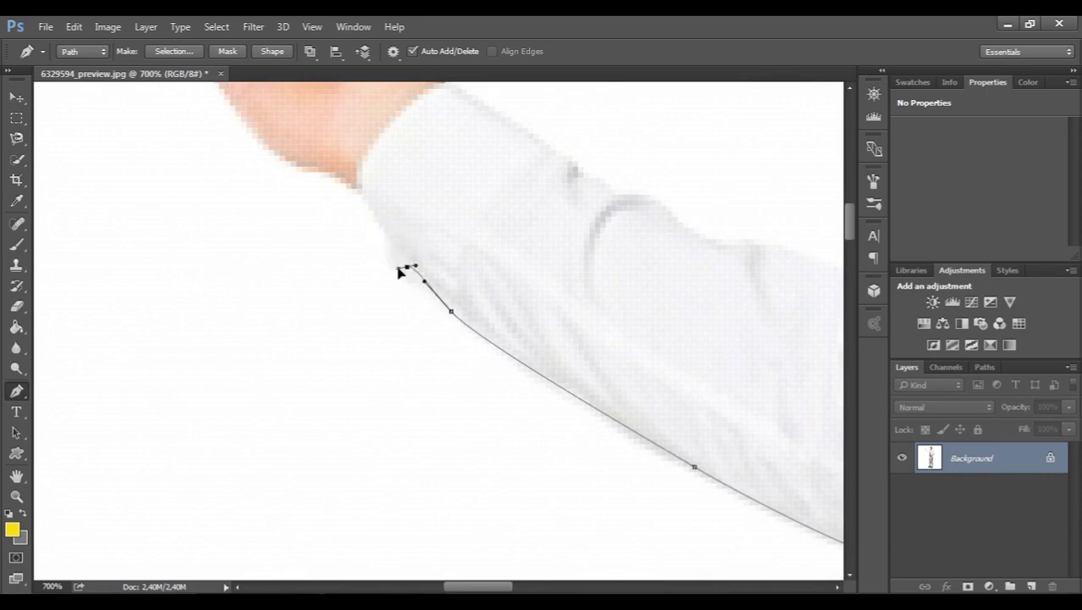
{"action": "left_click_drag", "start_coordinate": [383, 233], "coordinate": [386, 203]}
Outline the wrist, the hand's edge and across the raised fingertips.
{"action": "left_click", "coordinate": [356, 188]}
{"action": "scroll", "coordinate": [370, 193], "scroll_direction": "up", "scroll_amount": 3}
{"action": "left_click_drag", "start_coordinate": [296, 345], "coordinate": [269, 348]}
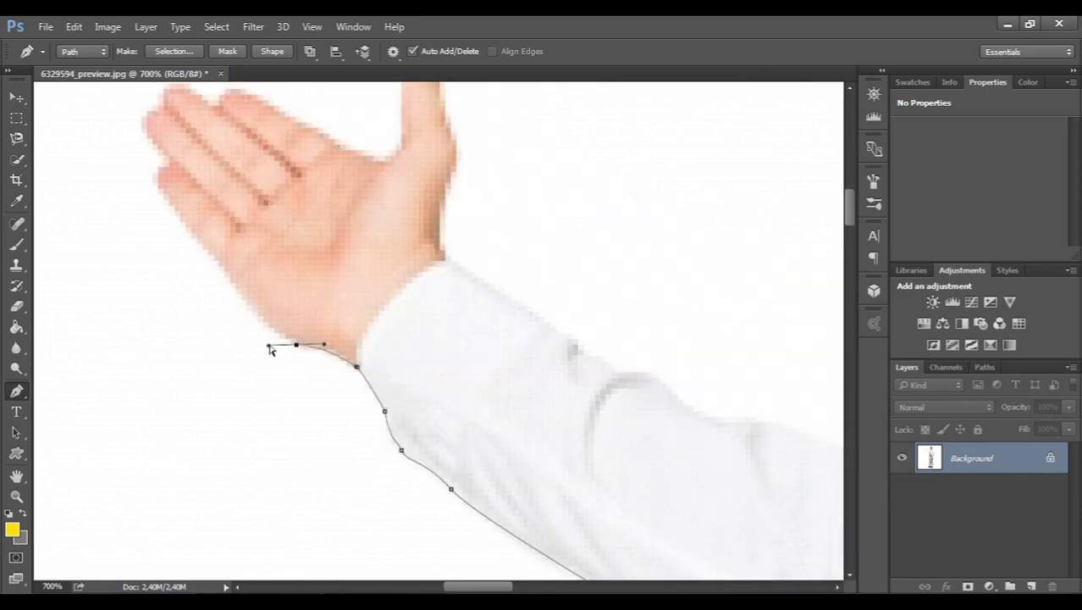
{"action": "left_click", "coordinate": [223, 264]}
{"action": "scroll", "coordinate": [316, 248], "scroll_direction": "up", "scroll_amount": 1}
{"action": "scroll", "coordinate": [317, 249], "scroll_direction": "left", "scroll_amount": 3}
{"action": "left_click_drag", "start_coordinate": [378, 204], "coordinate": [392, 211]}
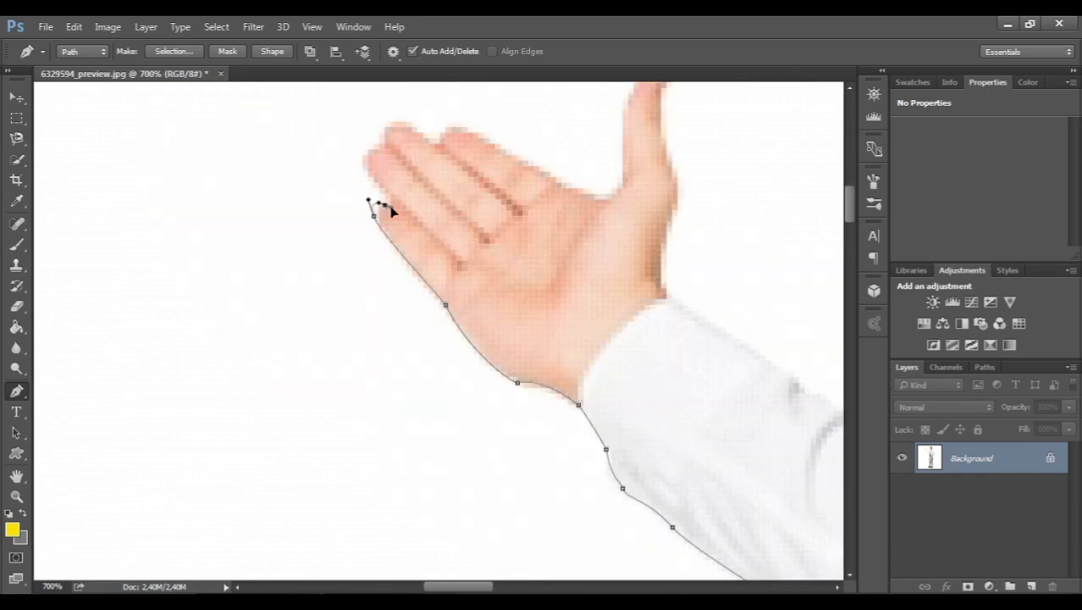
{"action": "left_click", "coordinate": [385, 204]}
{"action": "left_click", "coordinate": [367, 171]}
{"action": "left_click", "coordinate": [378, 149]}
{"action": "left_click", "coordinate": [395, 122]}
{"action": "left_click", "coordinate": [429, 137]}
{"action": "left_click_drag", "start_coordinate": [473, 132], "coordinate": [489, 144]}
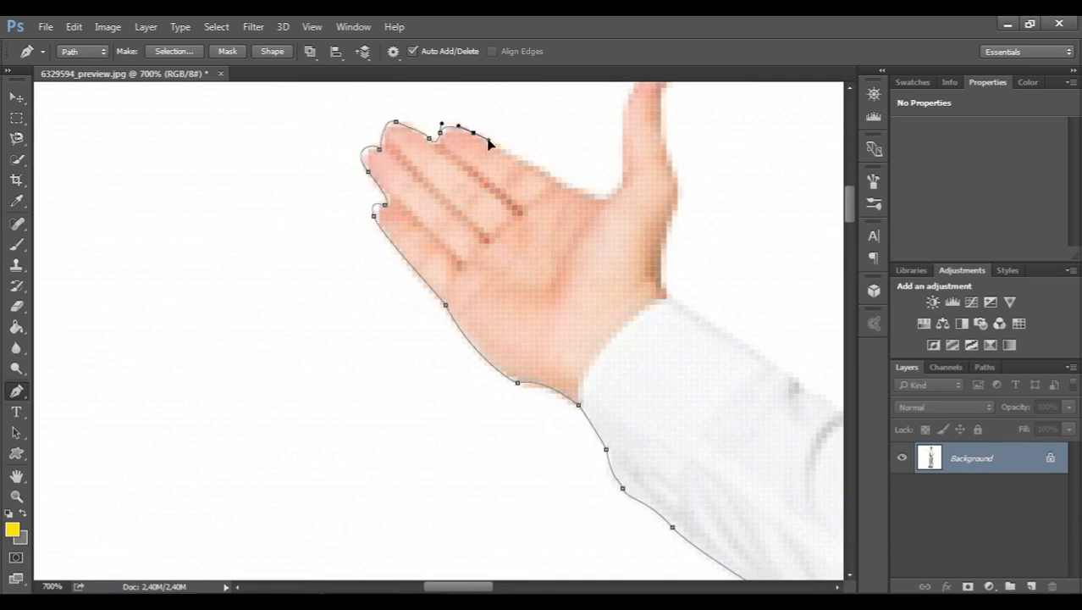
Curve the path over the top of the hand, around the thumb and down its edge.
{"action": "left_click", "coordinate": [589, 193]}
{"action": "scroll", "coordinate": [618, 108], "scroll_direction": "up", "scroll_amount": 3}
{"action": "left_click", "coordinate": [622, 261]}
{"action": "left_click_drag", "start_coordinate": [661, 162], "coordinate": [694, 164]}
{"action": "left_click", "coordinate": [666, 245]}
{"action": "left_click_drag", "start_coordinate": [667, 398], "coordinate": [669, 404]}
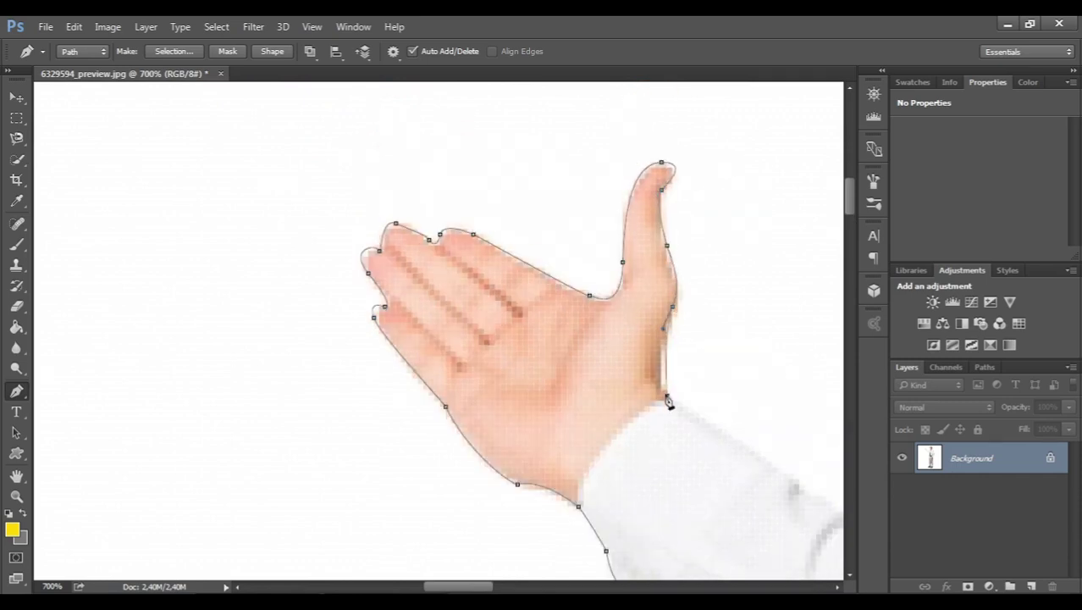
Trace the raised arm's sleeve edge up to the collar by the chin.
{"action": "scroll", "coordinate": [669, 404], "scroll_direction": "right", "scroll_amount": 5}
{"action": "left_click", "coordinate": [426, 474]}
{"action": "left_click", "coordinate": [513, 518]}
{"action": "scroll", "coordinate": [547, 540], "scroll_direction": "down", "scroll_amount": 4}
{"action": "left_click", "coordinate": [441, 451]}
{"action": "left_click_drag", "start_coordinate": [485, 479], "coordinate": [498, 499]}
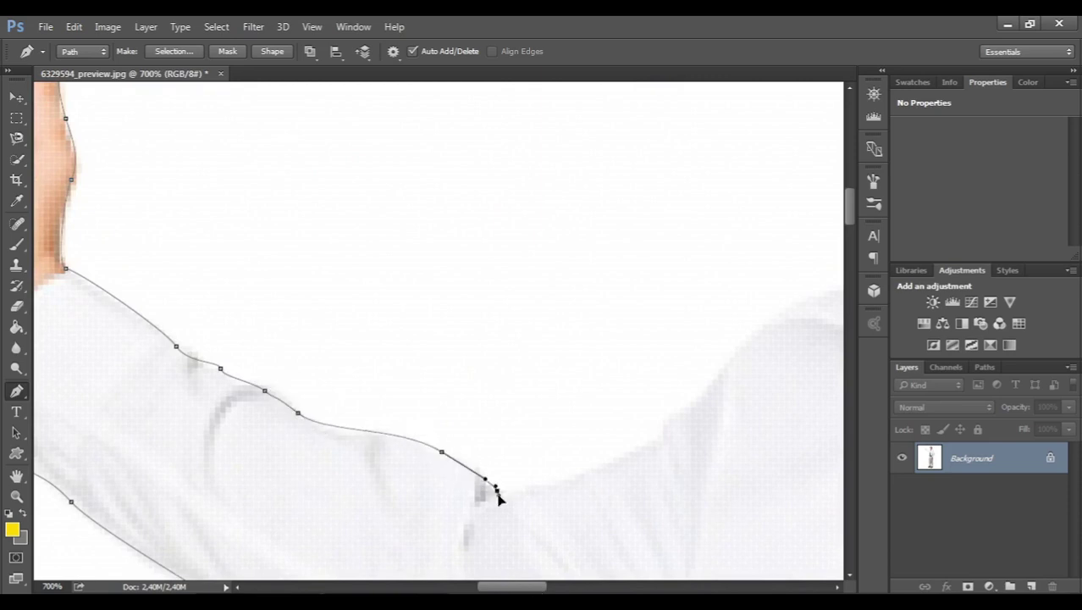
{"action": "left_click", "coordinate": [623, 454]}
{"action": "scroll", "coordinate": [645, 450], "scroll_direction": "right", "scroll_amount": 5}
{"action": "left_click", "coordinate": [405, 411]}
{"action": "left_click_drag", "start_coordinate": [616, 272], "coordinate": [663, 288]}
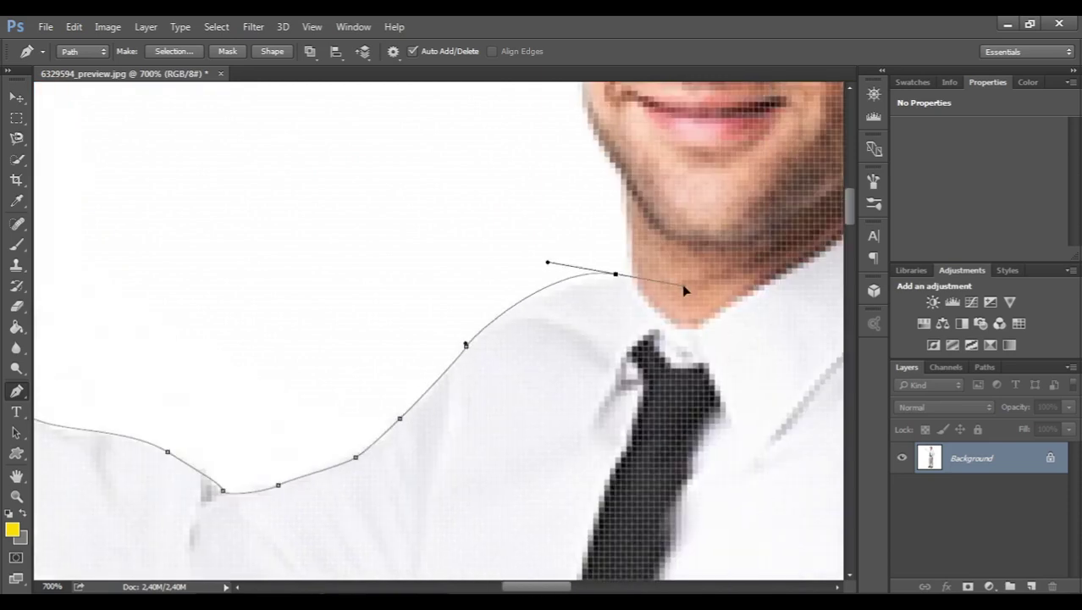
Outline the chin, jaw line and side of the face up to the hairline.
{"action": "left_click", "coordinate": [642, 268]}
{"action": "left_click", "coordinate": [633, 179]}
{"action": "scroll", "coordinate": [620, 174], "scroll_direction": "up", "scroll_amount": 5}
{"action": "left_click", "coordinate": [582, 322]}
{"action": "left_click_drag", "start_coordinate": [560, 205], "coordinate": [546, 153]}
{"action": "left_click", "coordinate": [544, 177]}
{"action": "scroll", "coordinate": [543, 177], "scroll_direction": "up", "scroll_amount": 5}
{"action": "left_click", "coordinate": [526, 336]}
{"action": "left_click", "coordinate": [525, 263]}
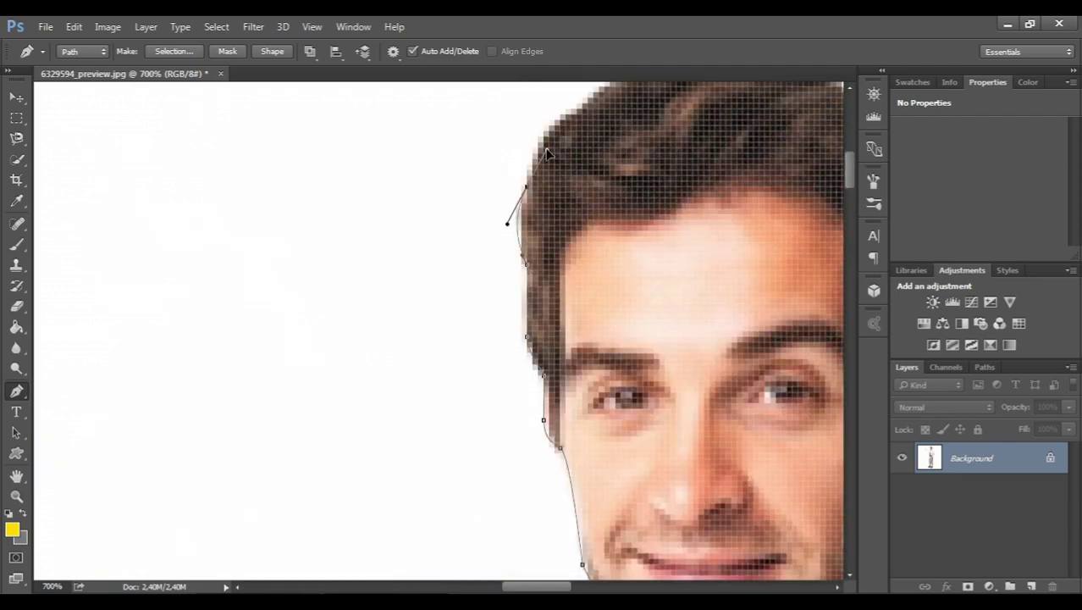
{"action": "scroll", "coordinate": [546, 153], "scroll_direction": "up", "scroll_amount": 5}
Curve the path over the top of the hair and down the right cheek and jaw.
{"action": "left_click", "coordinate": [633, 156]}
{"action": "left_click", "coordinate": [733, 126]}
{"action": "scroll", "coordinate": [373, 169], "scroll_direction": "right", "scroll_amount": 5}
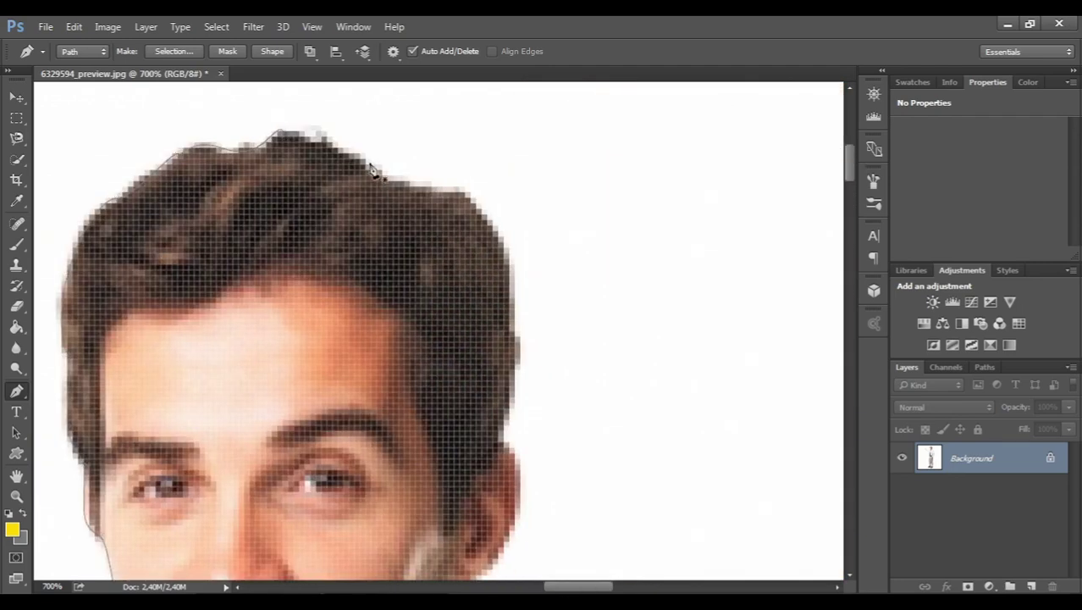
{"action": "left_click_drag", "start_coordinate": [373, 173], "coordinate": [468, 195]}
{"action": "left_click_drag", "start_coordinate": [512, 298], "coordinate": [543, 210]}
{"action": "mouse_move", "coordinate": [468, 194]}
{"action": "left_mouse_down"}
{"action": "mouse_move", "coordinate": [513, 199]}
{"action": "mouse_move", "coordinate": [407, 181]}
{"action": "left_mouse_up"}
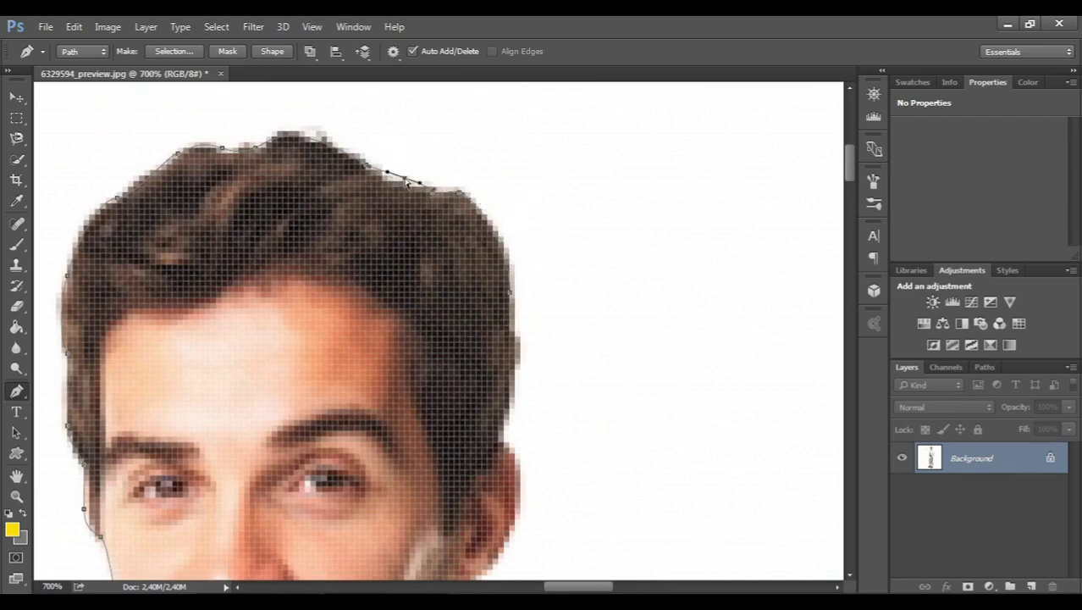
{"action": "left_click", "coordinate": [510, 391]}
{"action": "left_click", "coordinate": [509, 443]}
{"action": "left_click", "coordinate": [521, 497]}
Continue down the neck, shoulder and outer arm to the sleeve's lower edge.
{"action": "scroll", "coordinate": [517, 474], "scroll_direction": "down", "scroll_amount": 5}
{"action": "left_click", "coordinate": [458, 442]}
{"action": "scroll", "coordinate": [552, 508], "scroll_direction": "down", "scroll_amount": 1}
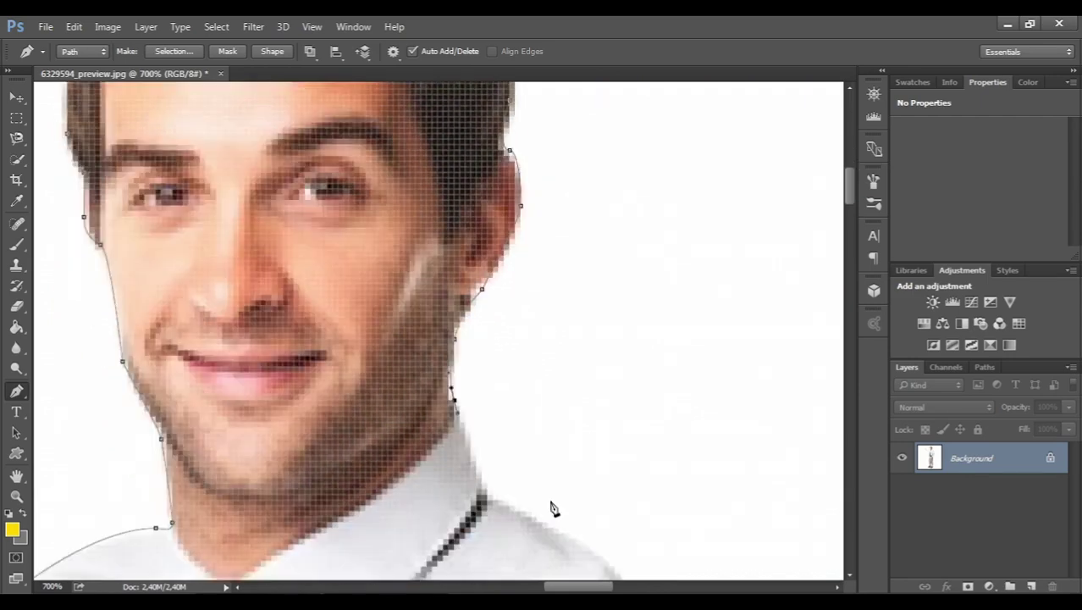
{"action": "scroll", "coordinate": [550, 508], "scroll_direction": "down", "scroll_amount": 3}
{"action": "left_click", "coordinate": [767, 507]}
{"action": "scroll", "coordinate": [768, 507], "scroll_direction": "down", "scroll_amount": 3}
{"action": "left_click_drag", "start_coordinate": [580, 255], "coordinate": [612, 355]}
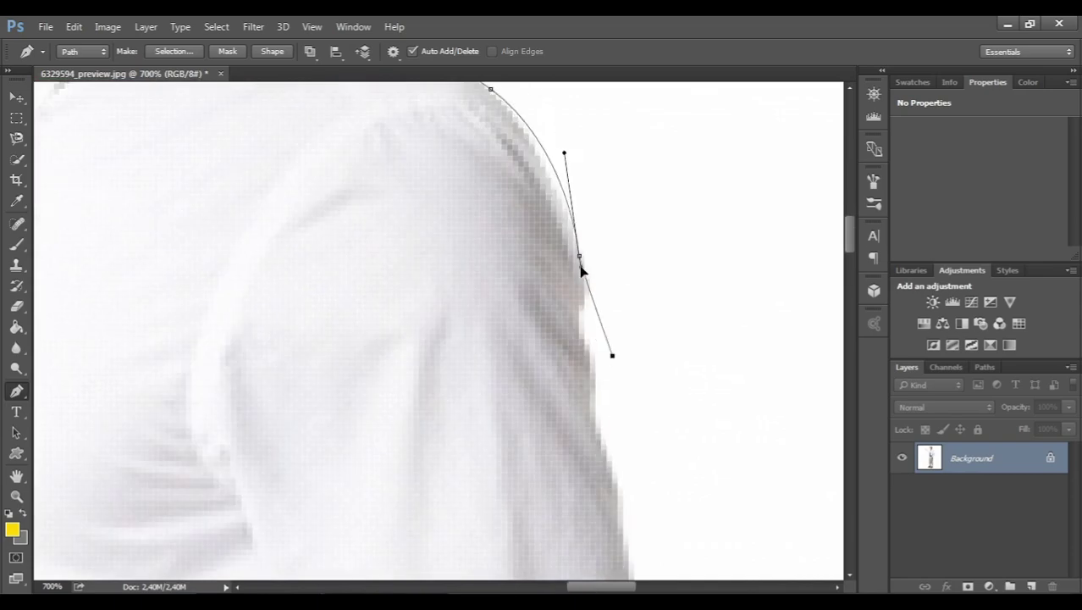
{"action": "left_click", "coordinate": [580, 269], "text": "alt"}
{"action": "scroll", "coordinate": [597, 300], "scroll_direction": "down", "scroll_amount": 3}
{"action": "left_click", "coordinate": [596, 476]}
{"action": "scroll", "coordinate": [597, 475], "scroll_direction": "down", "scroll_amount": 3}
{"action": "left_click", "coordinate": [640, 515]}
{"action": "scroll", "coordinate": [640, 515], "scroll_direction": "down", "scroll_amount": 3}
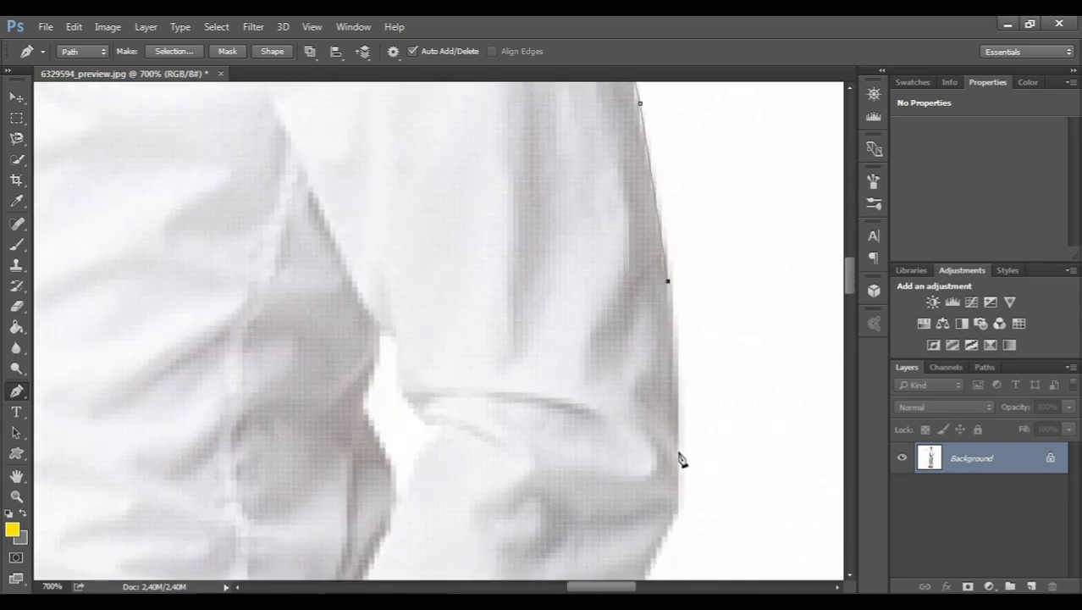
{"action": "left_click", "coordinate": [682, 459]}
Trace anchors down the trouser pocket edge to the trouser leg.
{"action": "scroll", "coordinate": [682, 459], "scroll_direction": "down", "scroll_amount": 3}
{"action": "left_click", "coordinate": [623, 425]}
{"action": "scroll", "coordinate": [623, 425], "scroll_direction": "down", "scroll_amount": 5}
{"action": "left_click", "coordinate": [401, 498]}
{"action": "scroll", "coordinate": [401, 498], "scroll_direction": "down", "scroll_amount": 3}
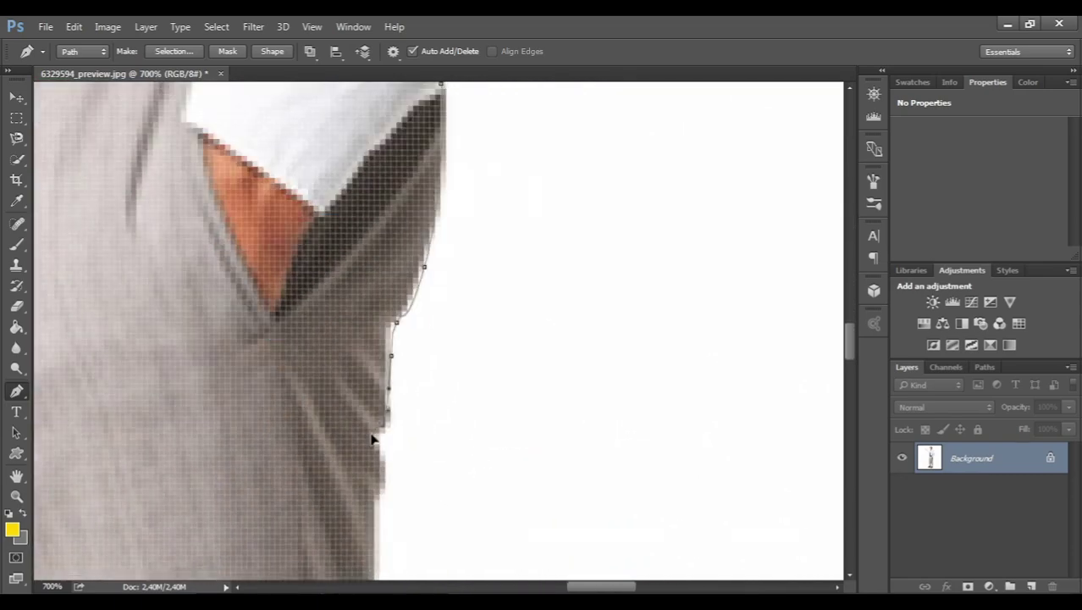
{"action": "left_click", "coordinate": [382, 434]}
{"action": "left_click", "coordinate": [387, 471]}
{"action": "left_click", "coordinate": [380, 499]}
{"action": "scroll", "coordinate": [380, 506], "scroll_direction": "down", "scroll_amount": 5}
{"action": "left_click", "coordinate": [386, 462]}
Finish the outline down the right trouser leg to the shoe heel and sole.
{"action": "scroll", "coordinate": [394, 492], "scroll_direction": "down", "scroll_amount": 5}
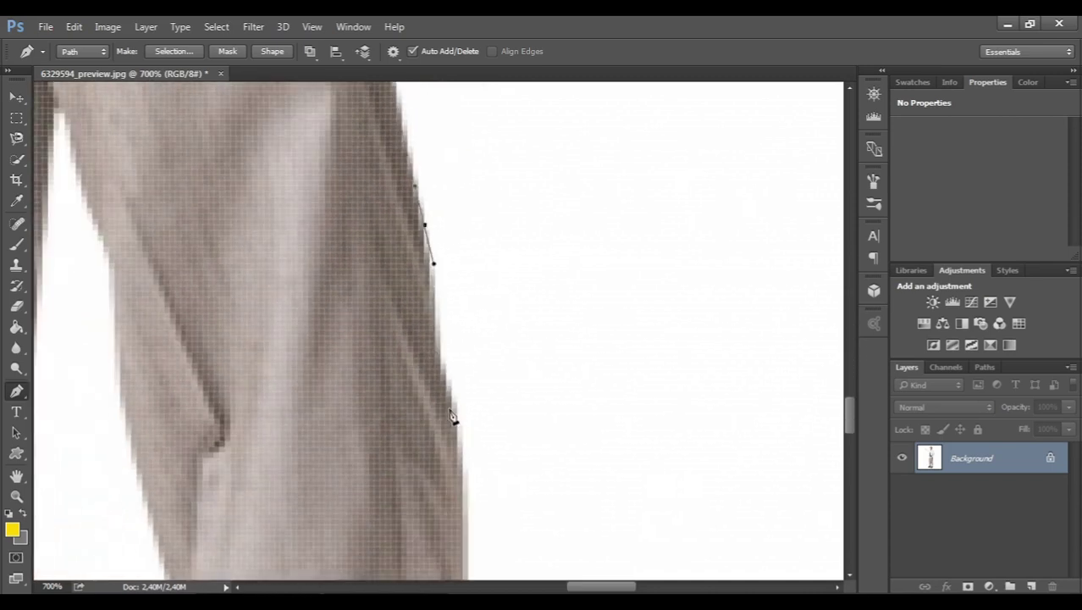
{"action": "scroll", "coordinate": [461, 457], "scroll_direction": "down", "scroll_amount": 5}
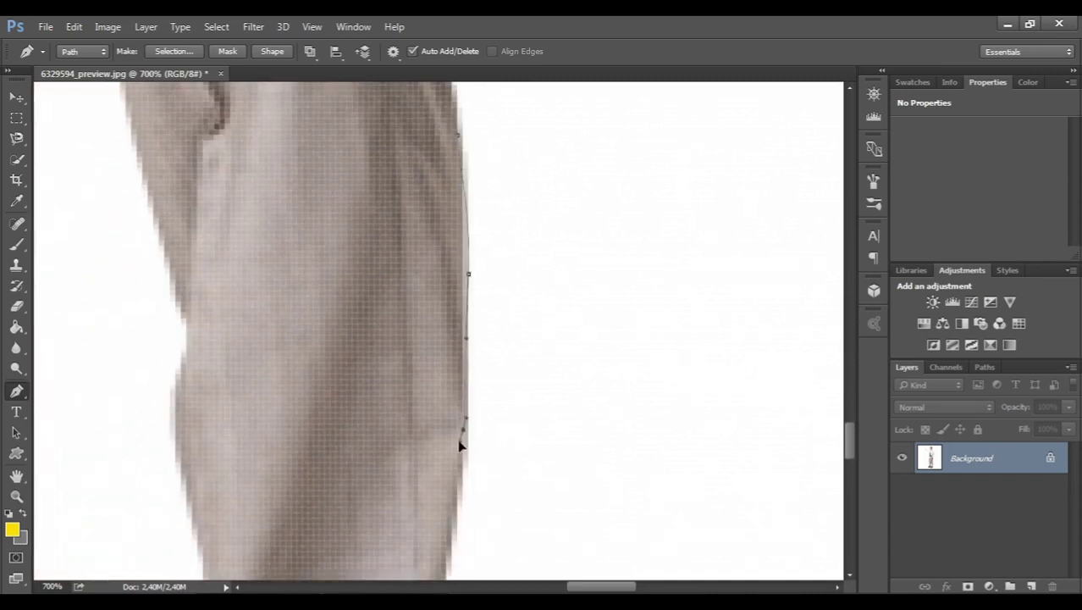
{"action": "scroll", "coordinate": [459, 440], "scroll_direction": "down", "scroll_amount": 3}
{"action": "left_click", "coordinate": [468, 391]}
{"action": "left_click", "coordinate": [459, 487]}
{"action": "scroll", "coordinate": [441, 508], "scroll_direction": "down", "scroll_amount": 5}
{"action": "scroll", "coordinate": [432, 449], "scroll_direction": "down", "scroll_amount": 5}
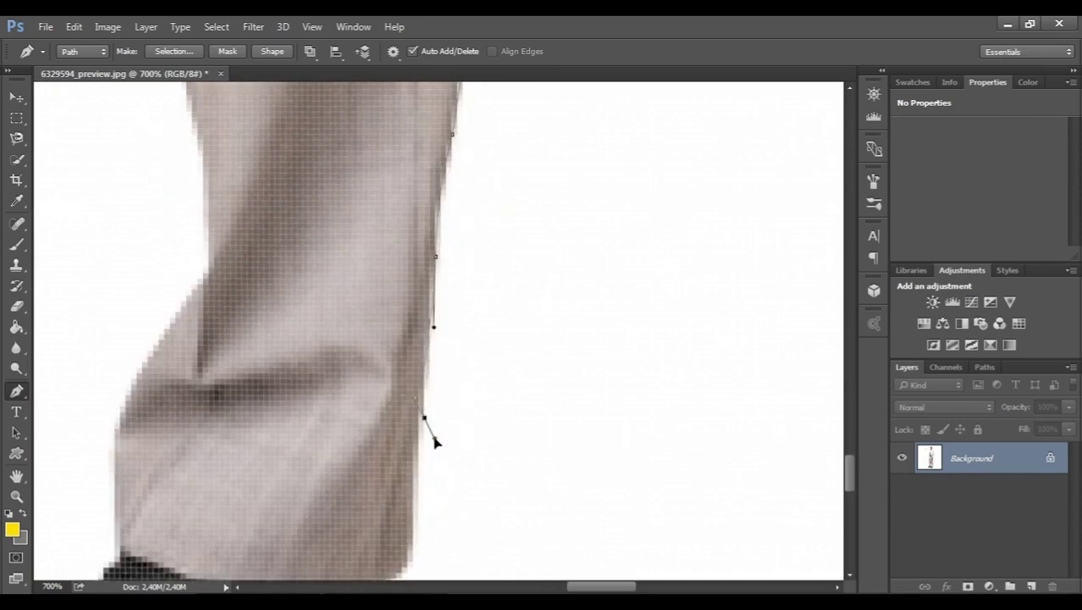
{"action": "left_click", "coordinate": [424, 418]}
{"action": "scroll", "coordinate": [427, 398], "scroll_direction": "down", "scroll_amount": 3}
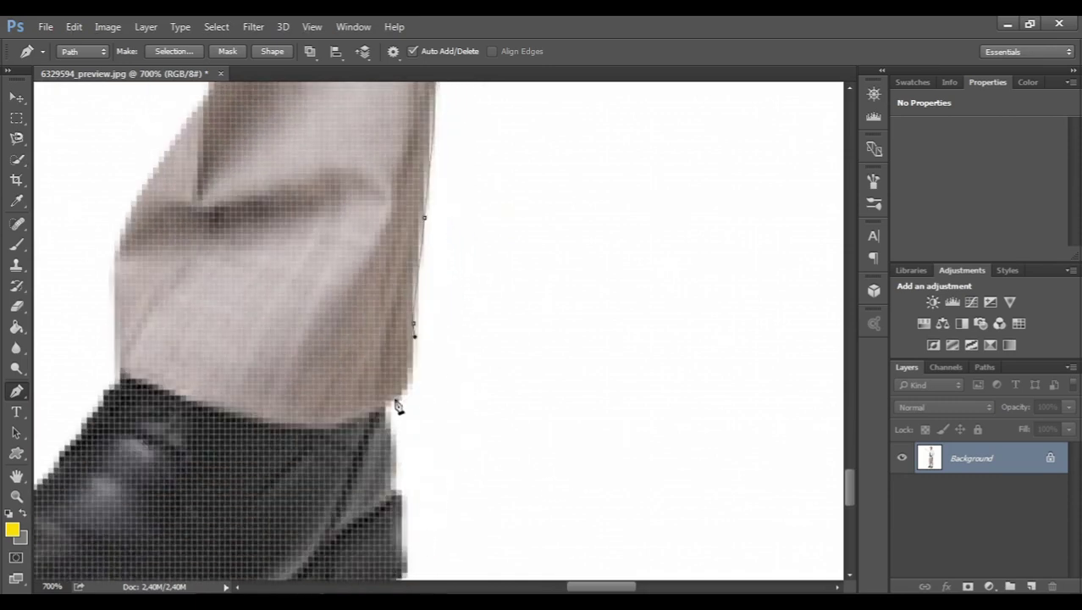
{"action": "scroll", "coordinate": [398, 415], "scroll_direction": "down", "scroll_amount": 3}
{"action": "scroll", "coordinate": [582, 576], "scroll_direction": "left", "scroll_amount": 5}
{"action": "left_click", "coordinate": [600, 469]}
{"action": "left_click", "coordinate": [392, 512]}
Trace Pen anchors around the shoe's sole, toe and upper to the trouser cuff.
{"action": "left_click", "coordinate": [236, 491]}
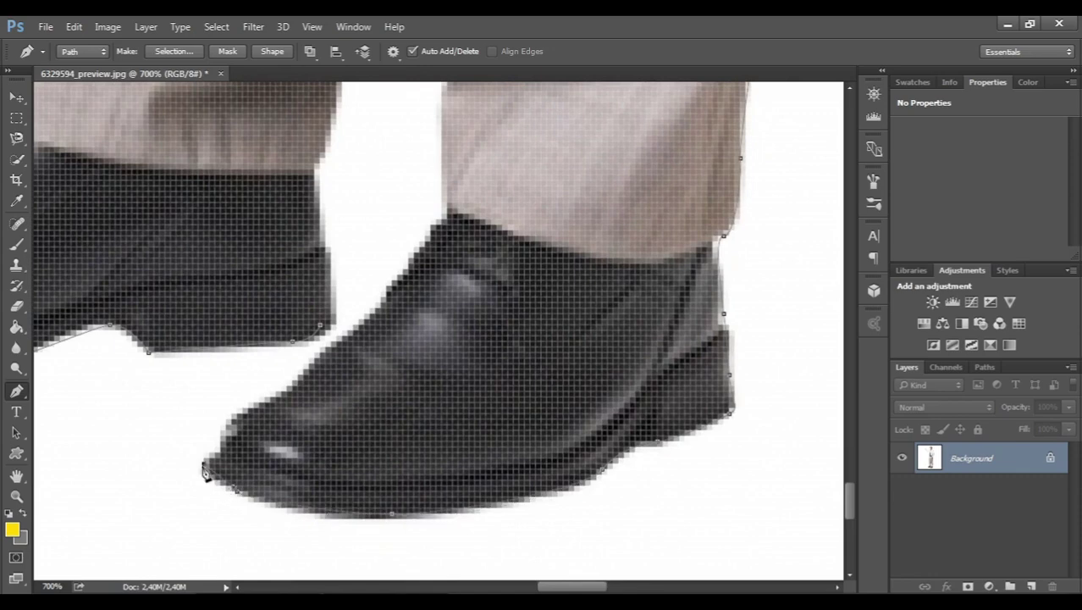
{"action": "left_click", "coordinate": [203, 464]}
{"action": "left_click", "coordinate": [230, 420]}
{"action": "left_click", "coordinate": [221, 430]}
{"action": "left_click", "coordinate": [314, 364]}
{"action": "left_click", "coordinate": [388, 294]}
{"action": "left_click", "coordinate": [441, 240]}
{"action": "scroll", "coordinate": [441, 240], "scroll_direction": "up", "scroll_amount": 3}
{"action": "scroll", "coordinate": [439, 238], "scroll_direction": "up", "scroll_amount": 2}
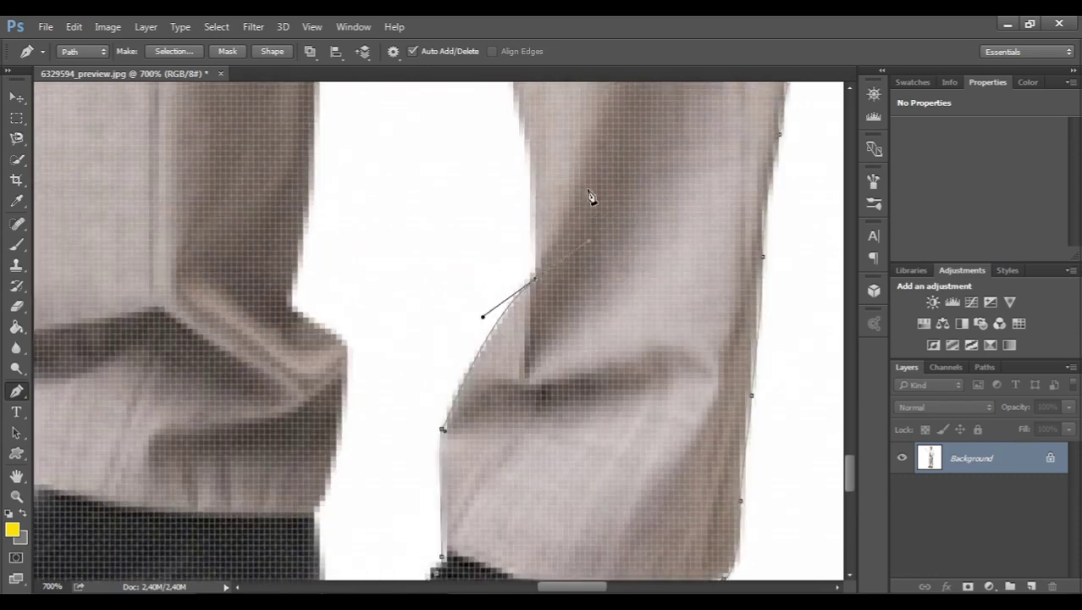
{"action": "scroll", "coordinate": [535, 356], "scroll_direction": "up", "scroll_amount": 2}
Continue the path up the inner trouser leg, across the crotch and down to the left cuff.
{"action": "left_click", "coordinate": [535, 354]}
{"action": "scroll", "coordinate": [535, 354], "scroll_direction": "up", "scroll_amount": 2}
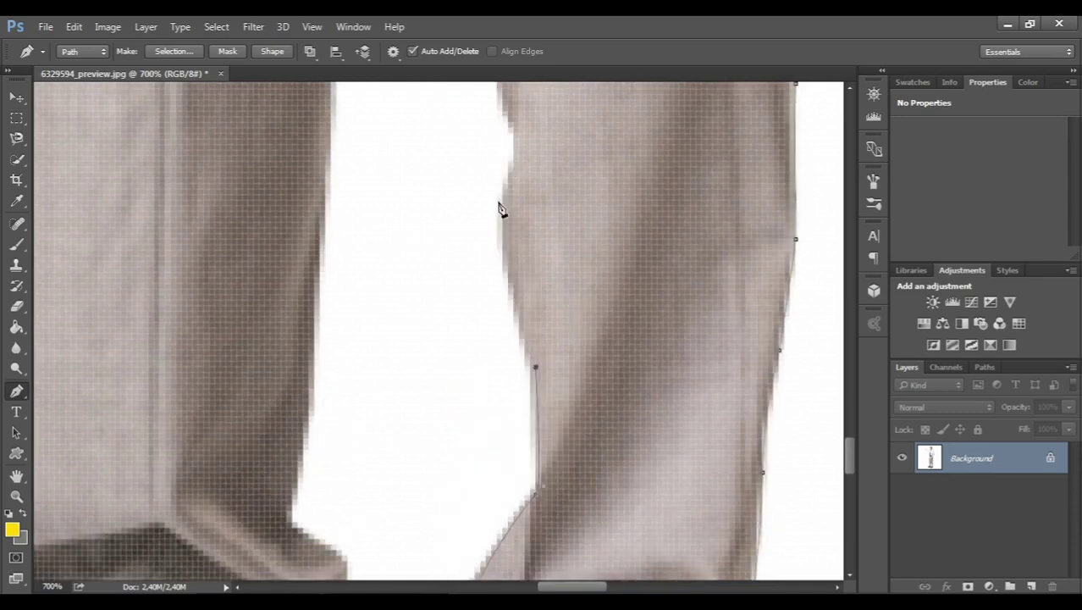
{"action": "left_click", "coordinate": [499, 210]}
{"action": "scroll", "coordinate": [500, 210], "scroll_direction": "up", "scroll_amount": 2}
{"action": "left_click", "coordinate": [476, 145]}
{"action": "scroll", "coordinate": [476, 145], "scroll_direction": "up", "scroll_amount": 2}
{"action": "left_click", "coordinate": [419, 144]}
{"action": "scroll", "coordinate": [401, 222], "scroll_direction": "up", "scroll_amount": 2}
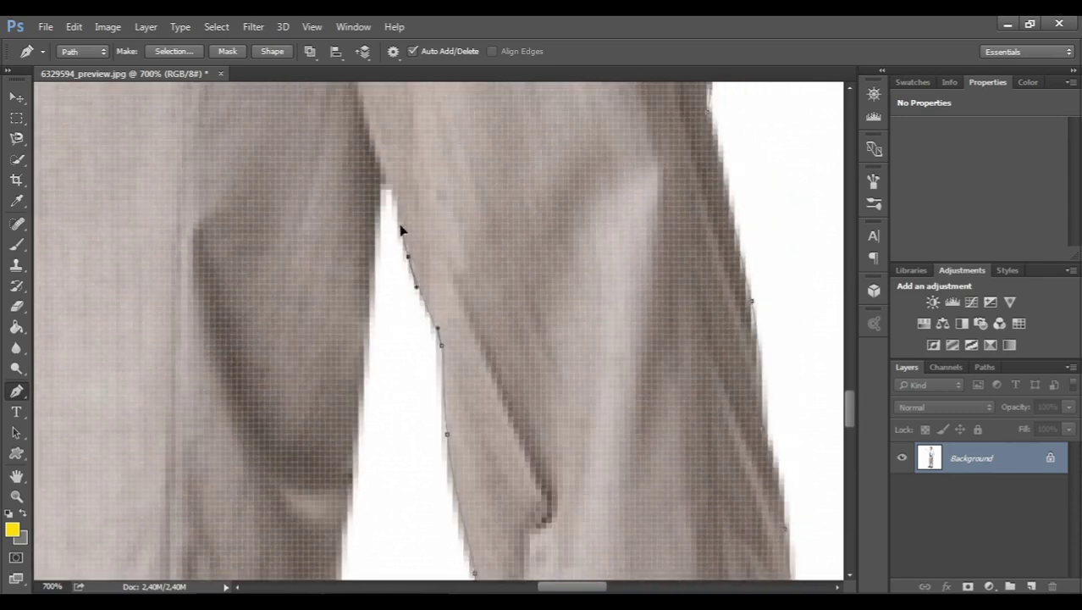
{"action": "left_click", "coordinate": [370, 355]}
{"action": "scroll", "coordinate": [370, 355], "scroll_direction": "up", "scroll_amount": 1}
{"action": "scroll", "coordinate": [360, 346], "scroll_direction": "down", "scroll_amount": 3}
{"action": "scroll", "coordinate": [317, 451], "scroll_direction": "down", "scroll_amount": 3}
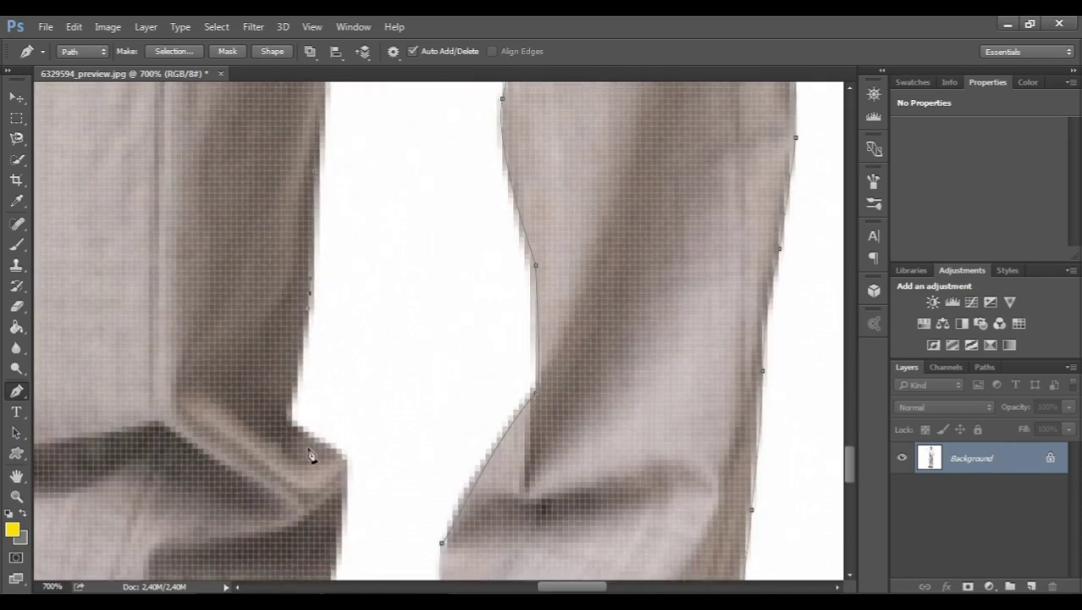
{"action": "left_click", "coordinate": [341, 444]}
{"action": "scroll", "coordinate": [331, 453], "scroll_direction": "down", "scroll_amount": 2}
{"action": "scroll", "coordinate": [331, 458], "scroll_direction": "down", "scroll_amount": 2}
{"action": "left_click", "coordinate": [325, 374]}
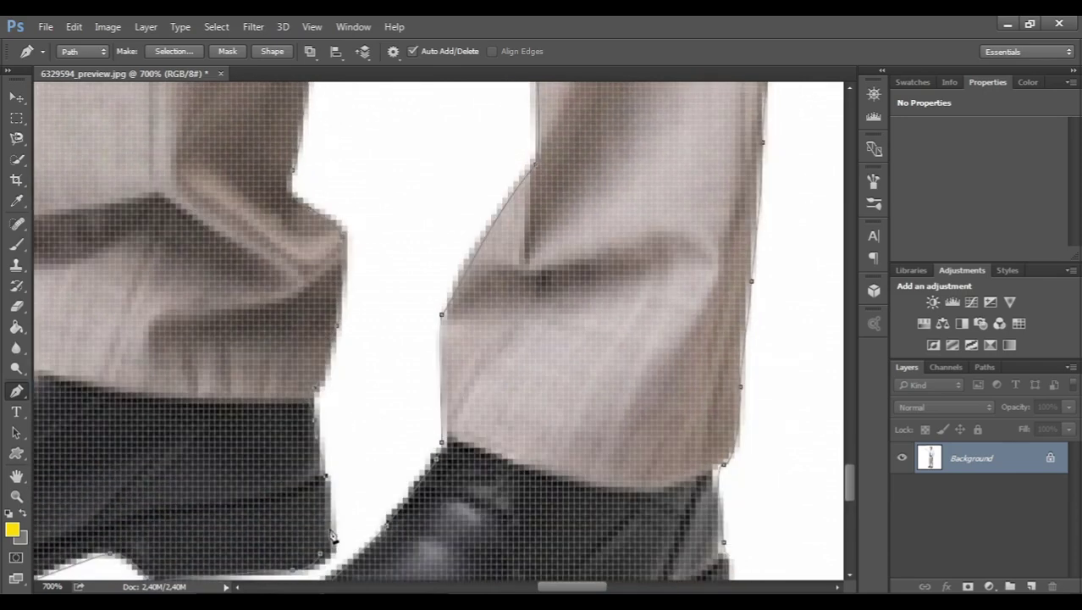
{"action": "scroll", "coordinate": [333, 538], "scroll_direction": "down", "scroll_amount": 4}
{"action": "scroll", "coordinate": [399, 314], "scroll_direction": "down", "scroll_amount": 3}
{"action": "scroll", "coordinate": [403, 324], "scroll_direction": "up", "scroll_amount": 2}
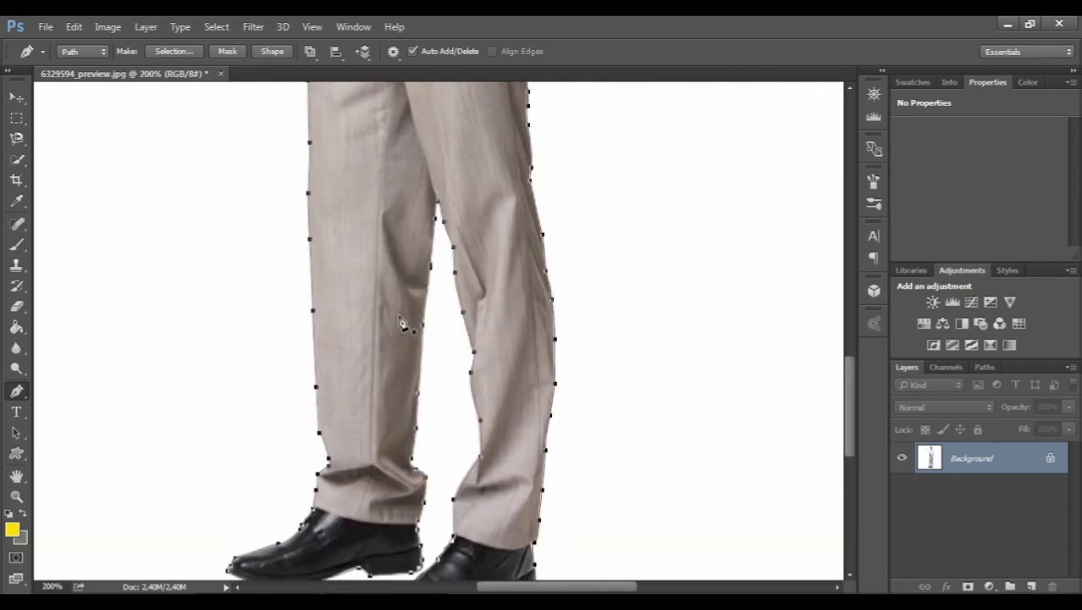
{"action": "scroll", "coordinate": [402, 323], "scroll_direction": "up", "scroll_amount": 3}
{"action": "scroll", "coordinate": [400, 320], "scroll_direction": "down", "scroll_amount": 2}
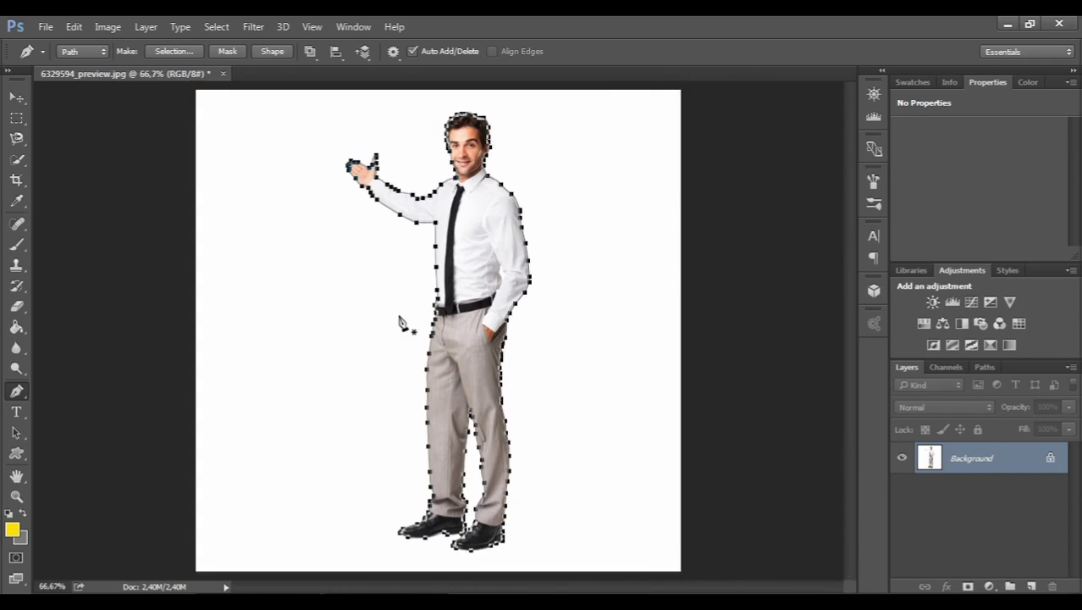
Make a selection from the man's path with Feather Radius 0 and anti-aliasing on.
{"action": "right_click", "coordinate": [483, 228]}
{"action": "left_click", "coordinate": [542, 258]}
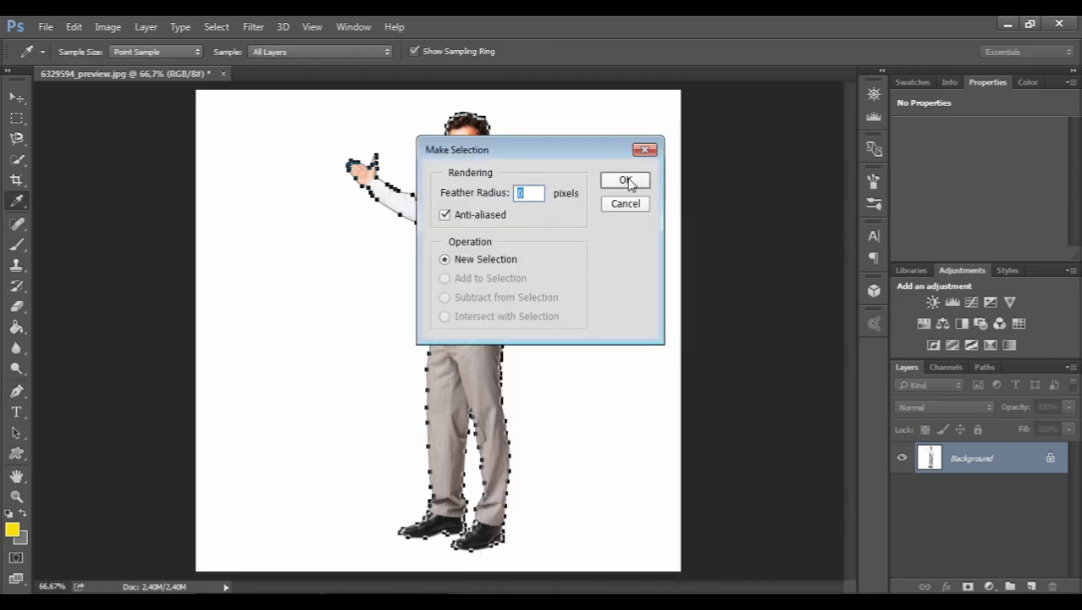
{"action": "left_click", "coordinate": [627, 180]}
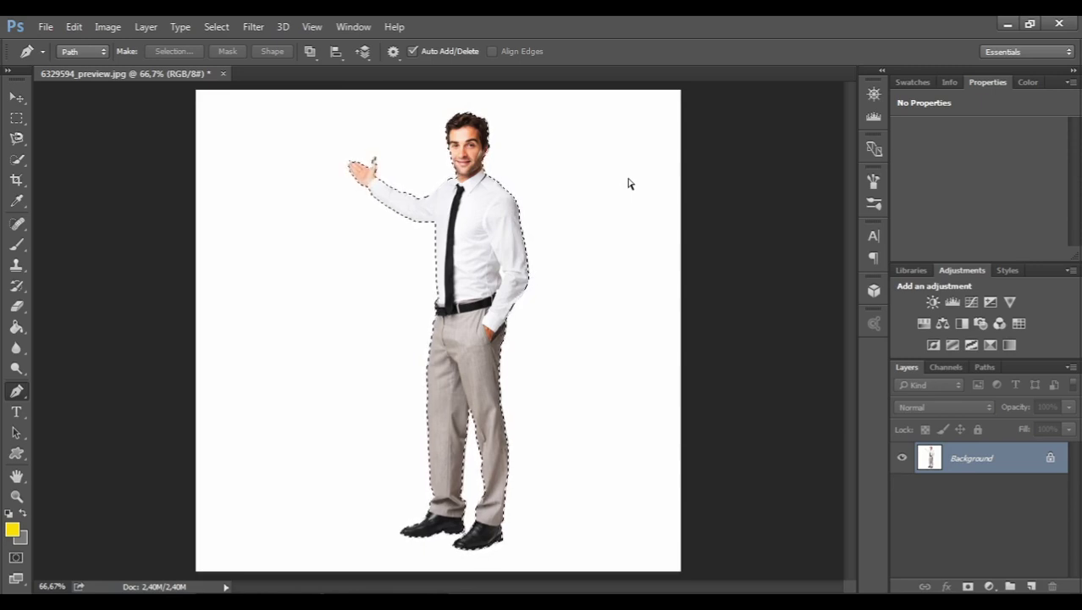
Copy the selected man onto Layer 1 and test-move him, undoing the move.
{"action": "key", "text": "ctrl+j"}
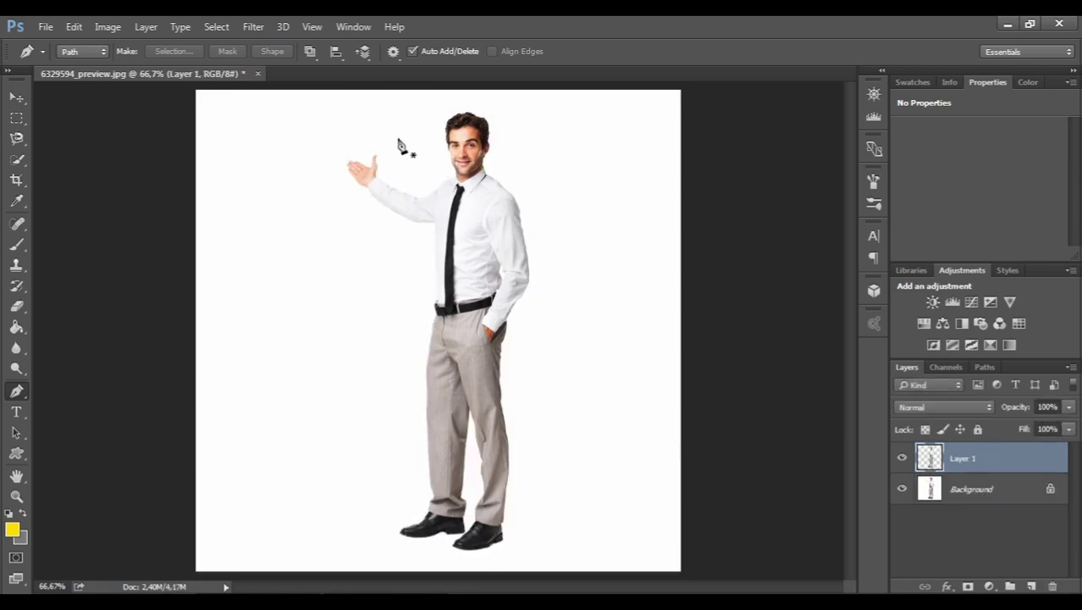
{"action": "left_click", "coordinate": [24, 99]}
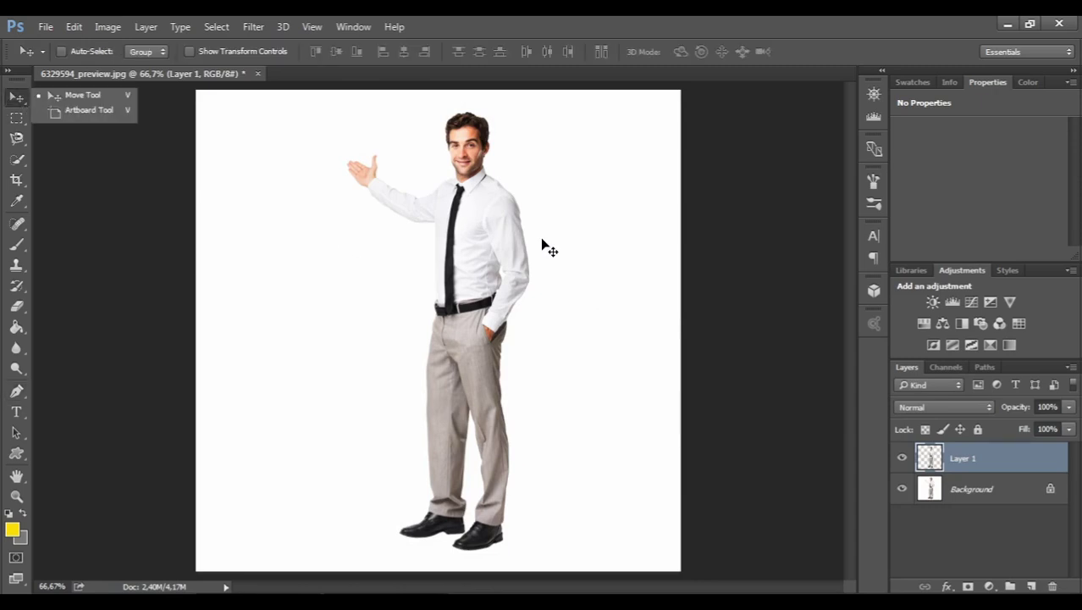
{"action": "left_click_drag", "start_coordinate": [474, 257], "coordinate": [468, 259]}
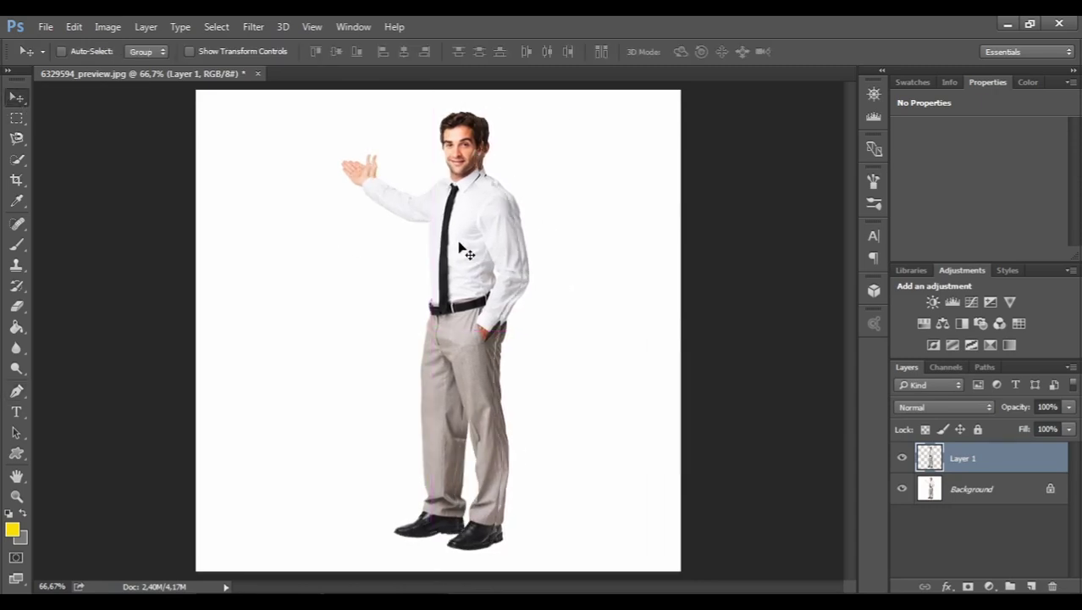
{"action": "key", "text": "ctrl+z"}
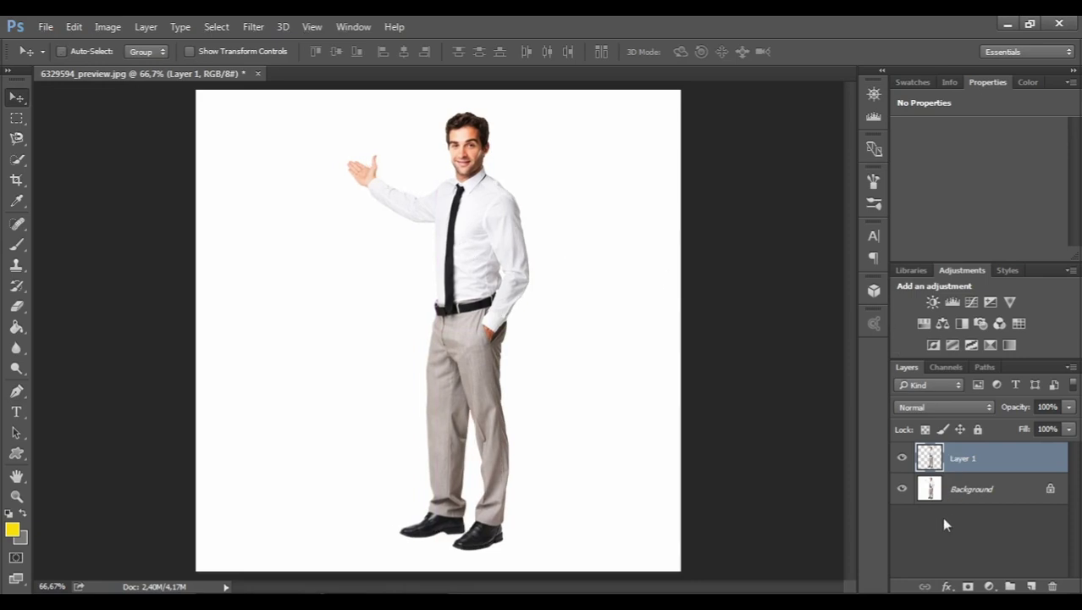
Unlock the Background as Layer 0 and delete it.
{"action": "left_click", "coordinate": [924, 493]}
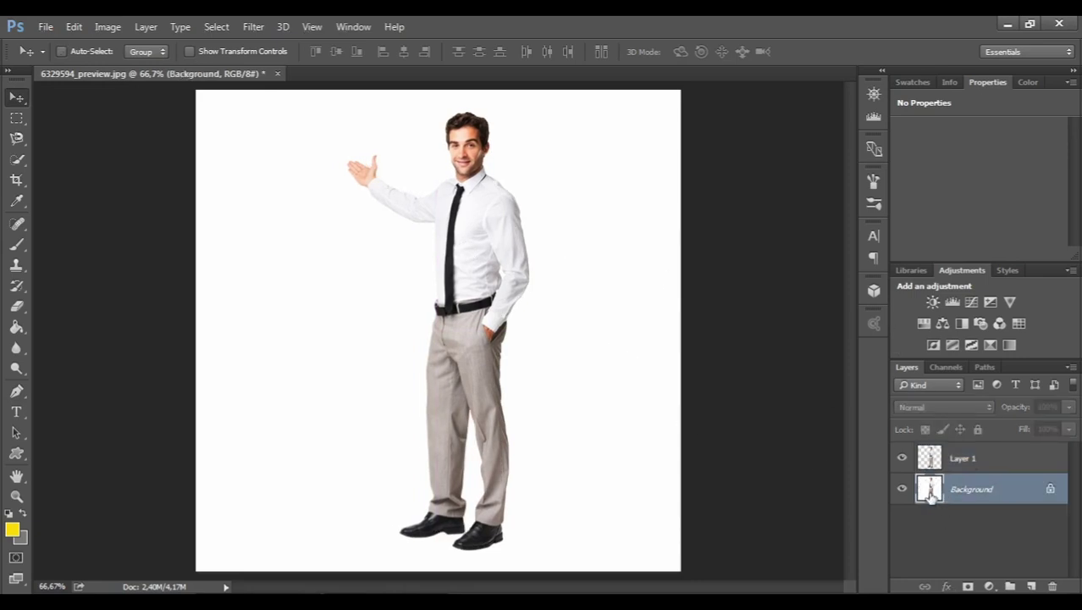
{"action": "double_click", "coordinate": [954, 489]}
{"action": "left_click", "coordinate": [678, 207]}
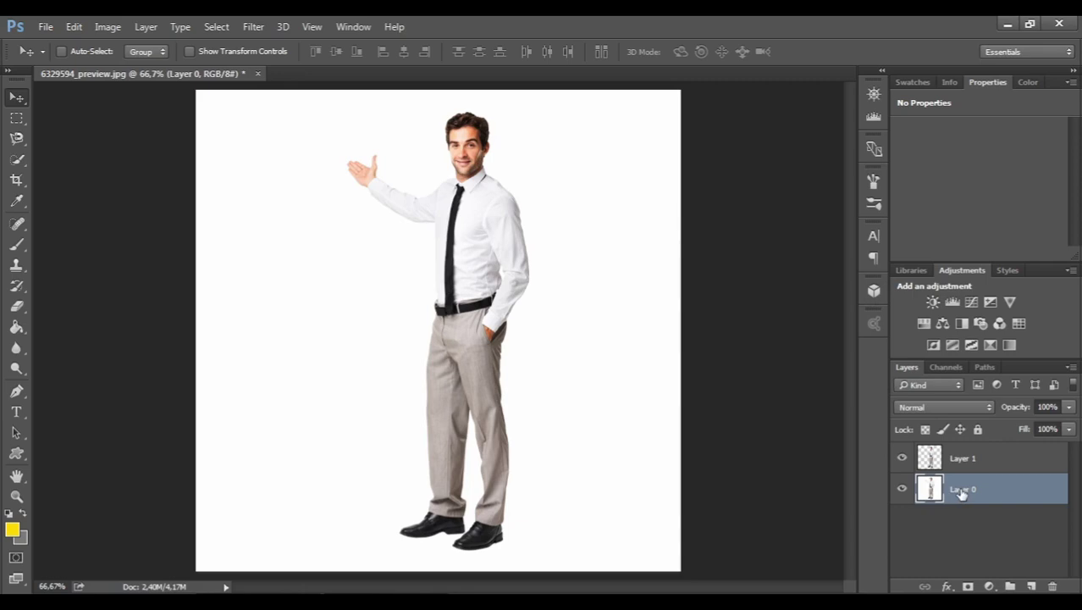
{"action": "key", "text": "Delete"}
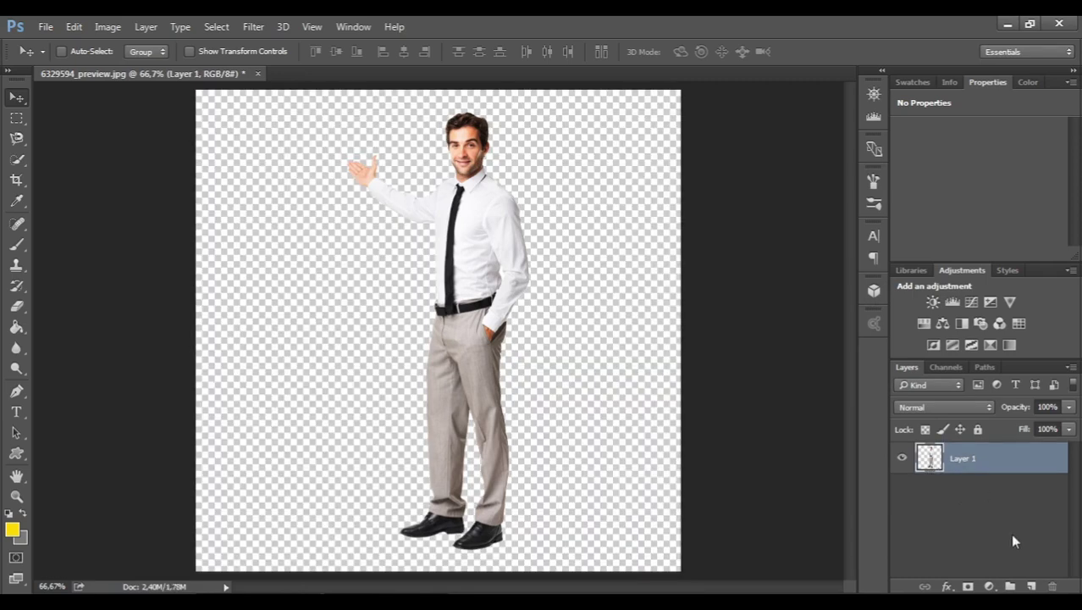
Add Layer 2 beneath Layer 1 and Paint Bucket fill it with solid yellow.
{"action": "left_click", "coordinate": [1032, 588]}
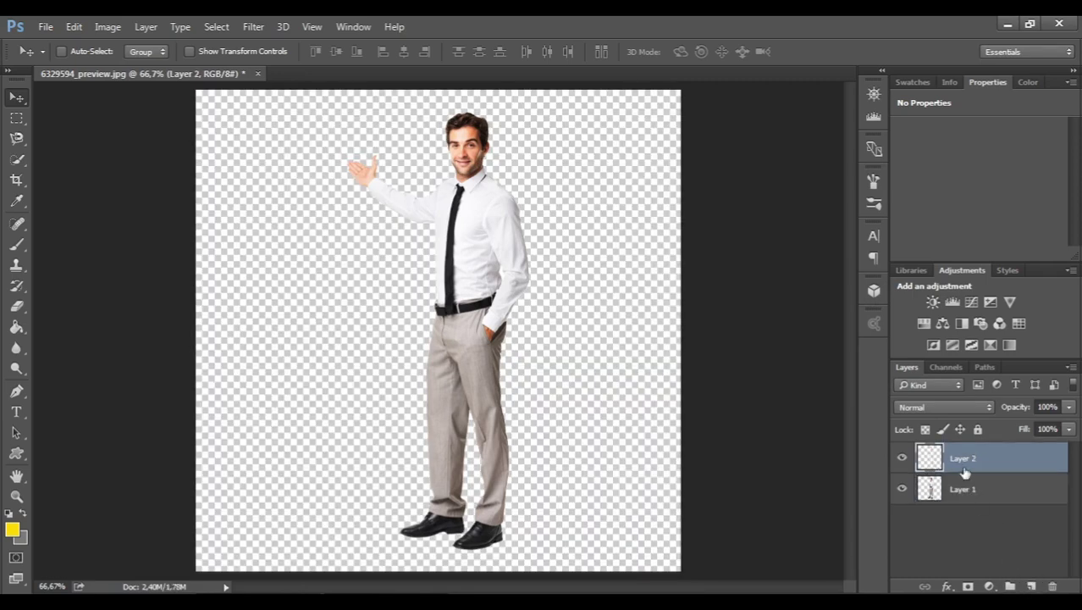
{"action": "left_click_drag", "start_coordinate": [963, 467], "coordinate": [976, 518]}
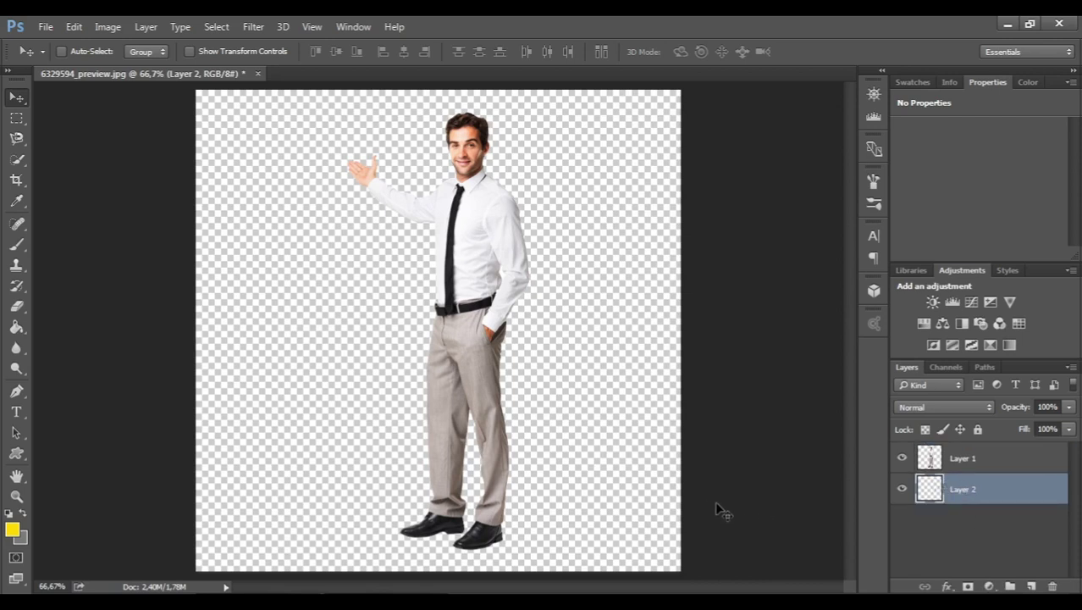
{"action": "key", "text": "g"}
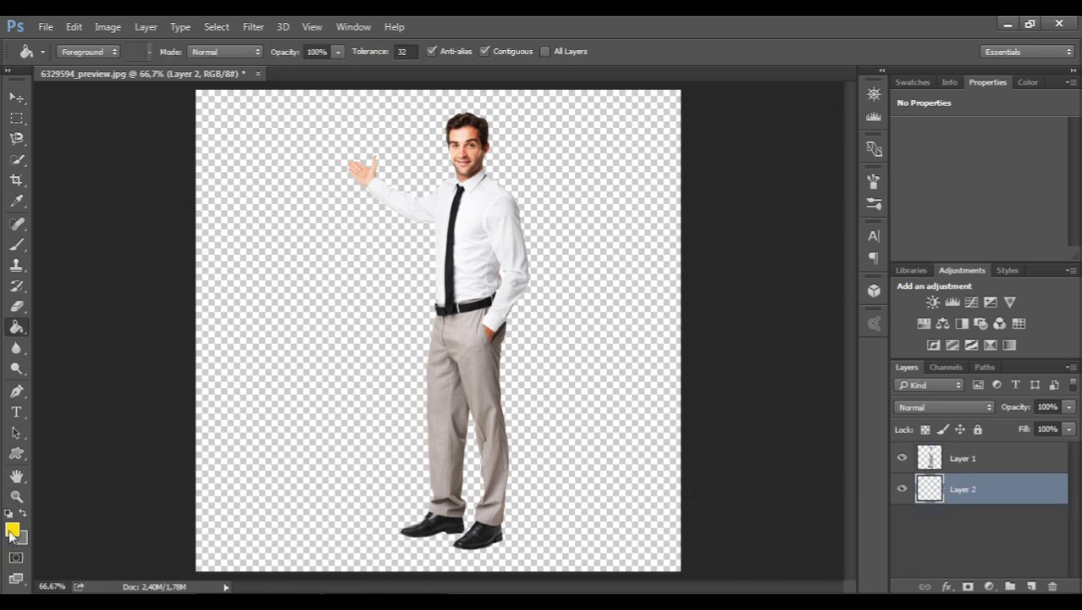
{"action": "left_click", "coordinate": [11, 531]}
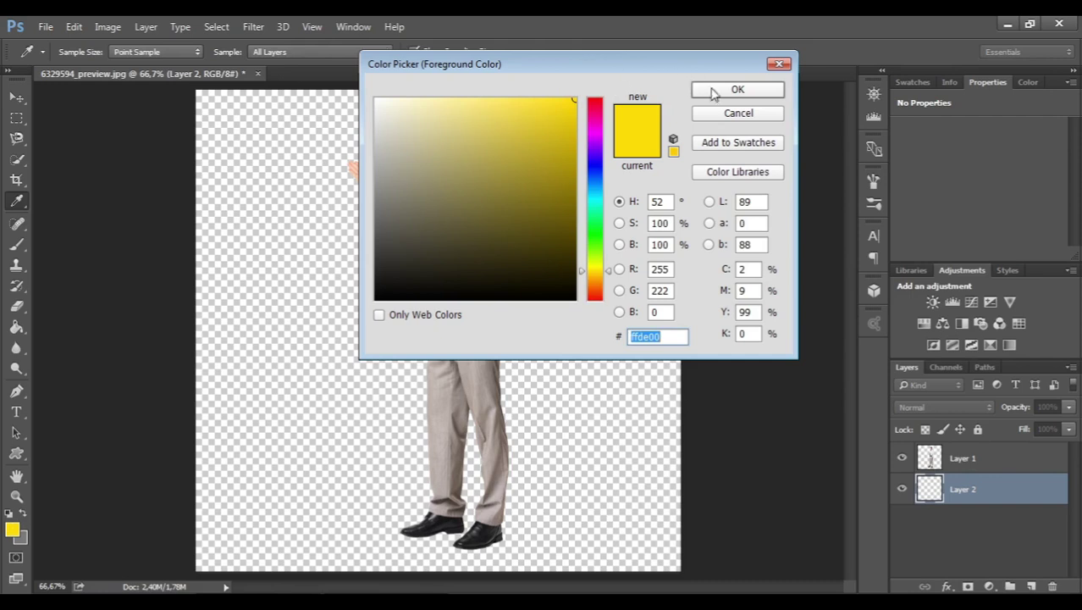
{"action": "left_click", "coordinate": [737, 89]}
{"action": "left_click", "coordinate": [677, 415]}
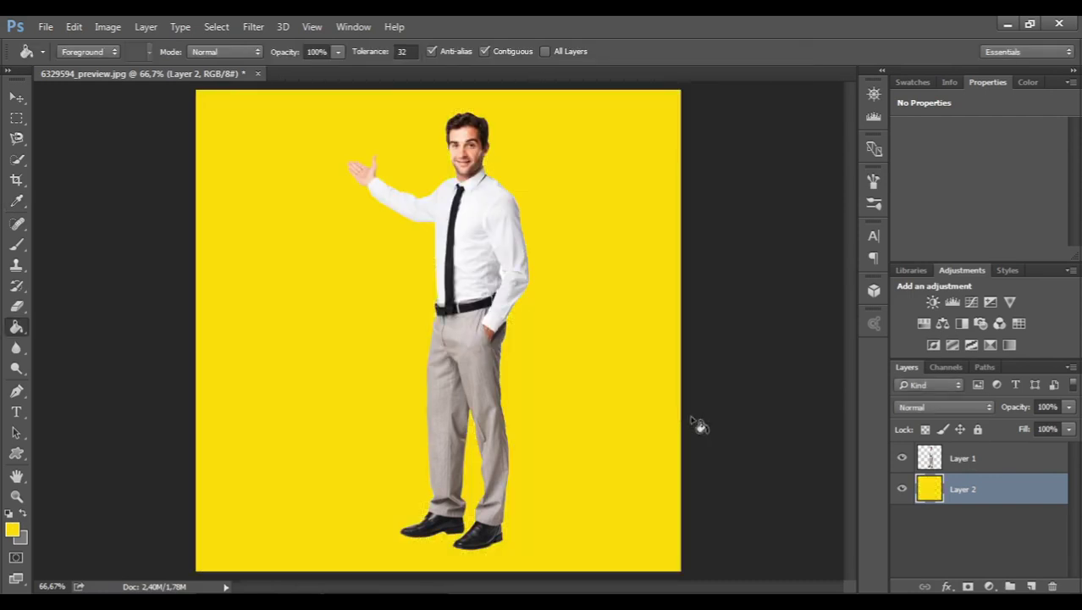
{"action": "left_click", "coordinate": [968, 462]}
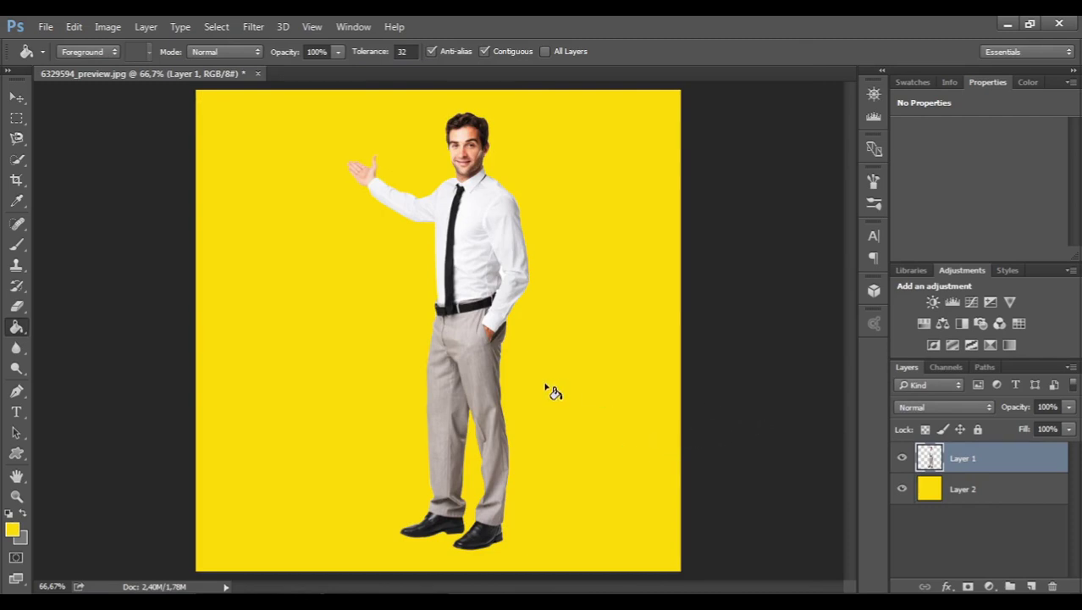
Free-transform Layer 1 to squash the man to about 99% height.
{"action": "right_click", "coordinate": [959, 460]}
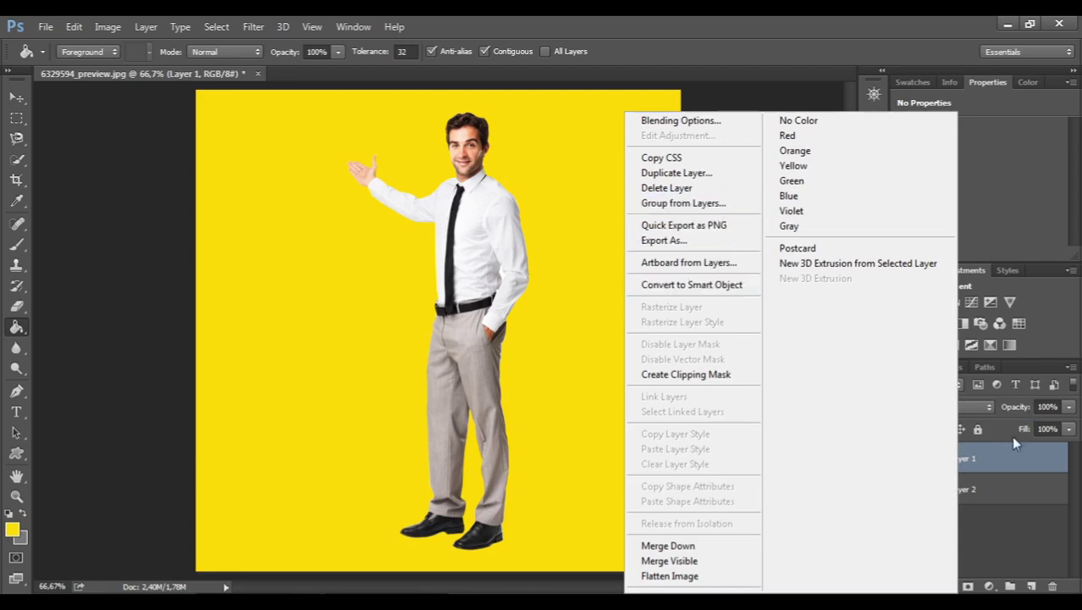
{"action": "left_click", "coordinate": [972, 457]}
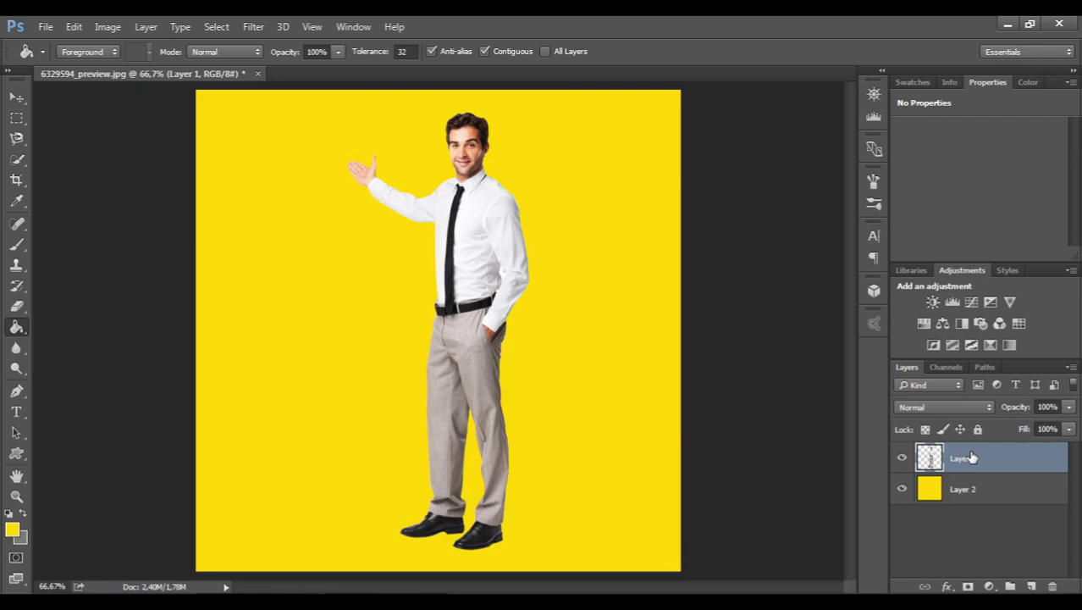
{"action": "key", "text": "ctrl+t"}
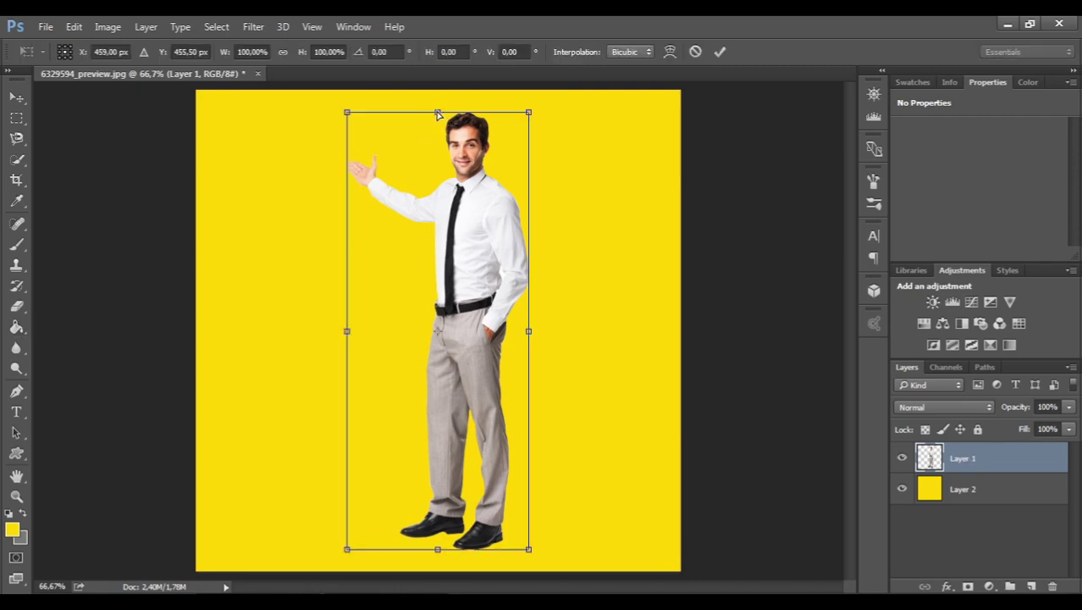
{"action": "left_click_drag", "start_coordinate": [437, 113], "coordinate": [441, 123]}
Commit the man's transform and duplicate Layer 1.
{"action": "key", "text": "g"}
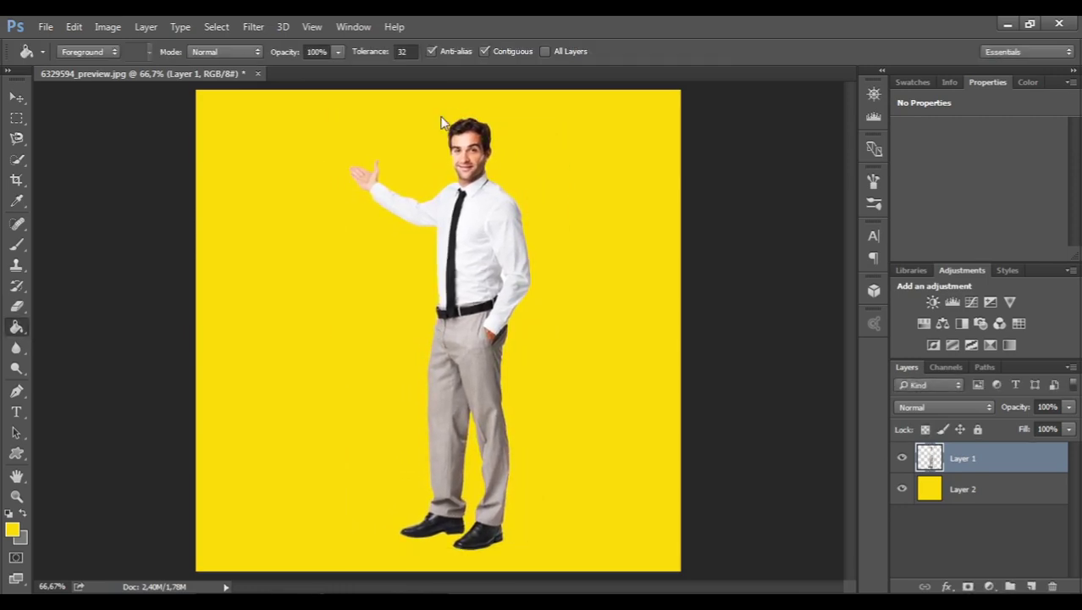
{"action": "key", "text": "ctrl+j"}
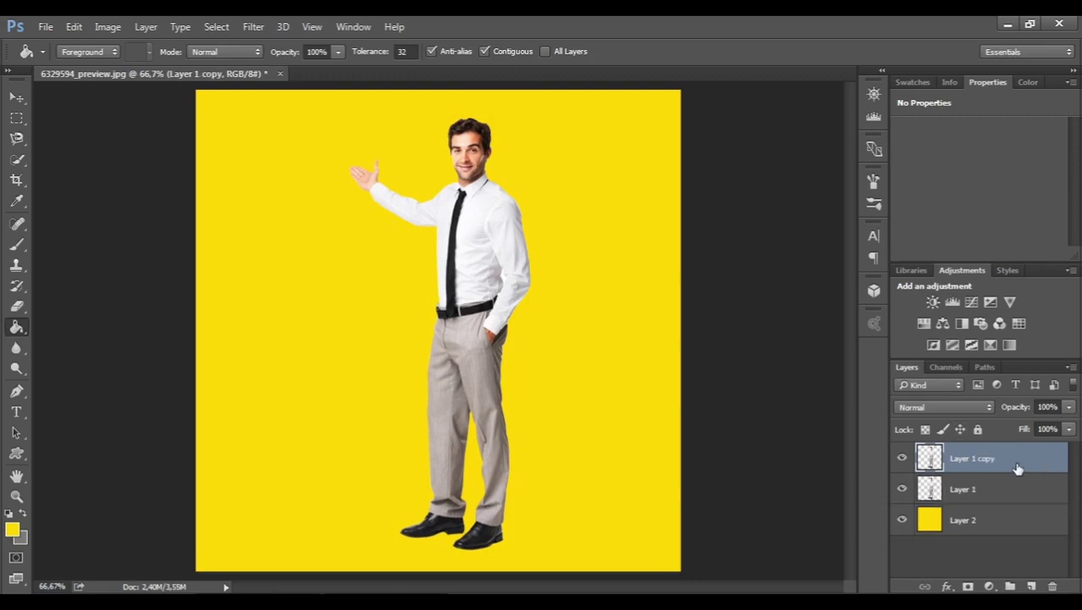
{"action": "key", "text": "ctrl+t"}
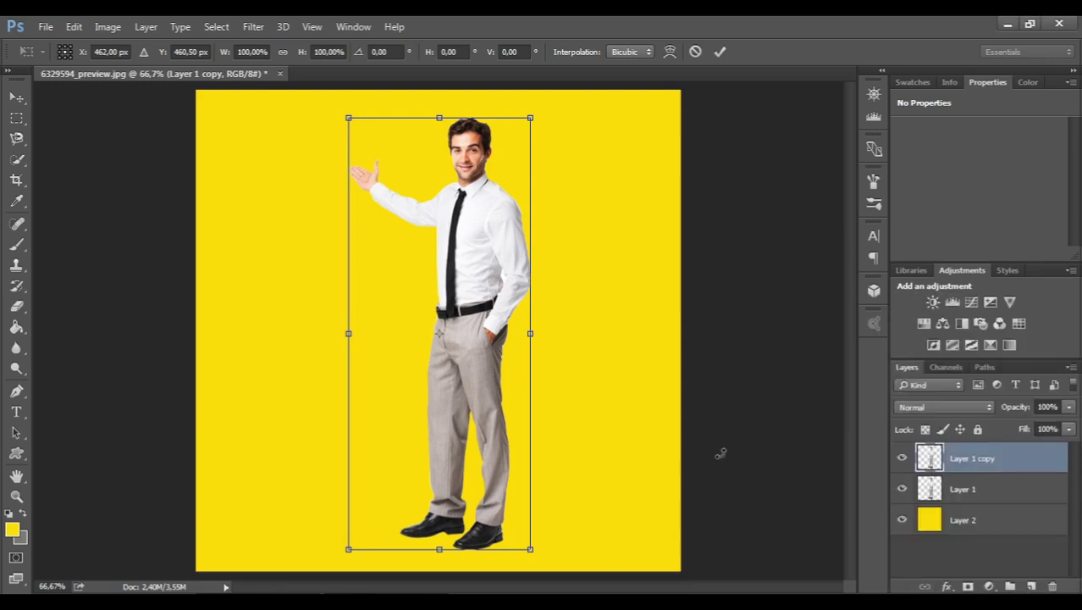
{"action": "key", "text": "g"}
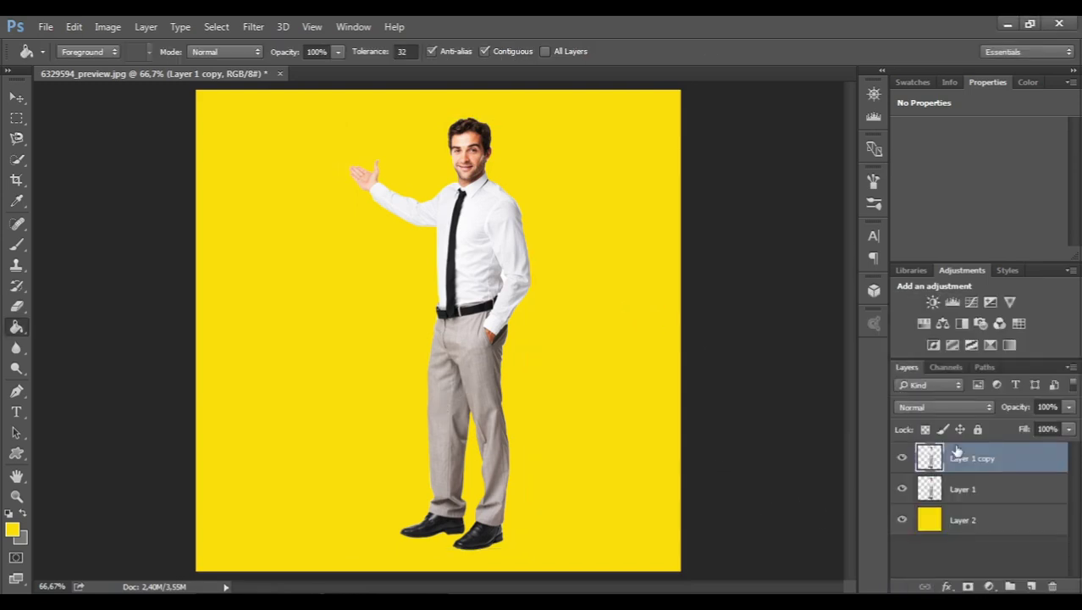
Rename the Layer 1 copy to 'Shadow' and select it.
{"action": "double_click", "coordinate": [974, 458]}
{"action": "type", "text": "S"}
{"action": "type", "text": "H"}
{"action": "type", "text": "hadow"}
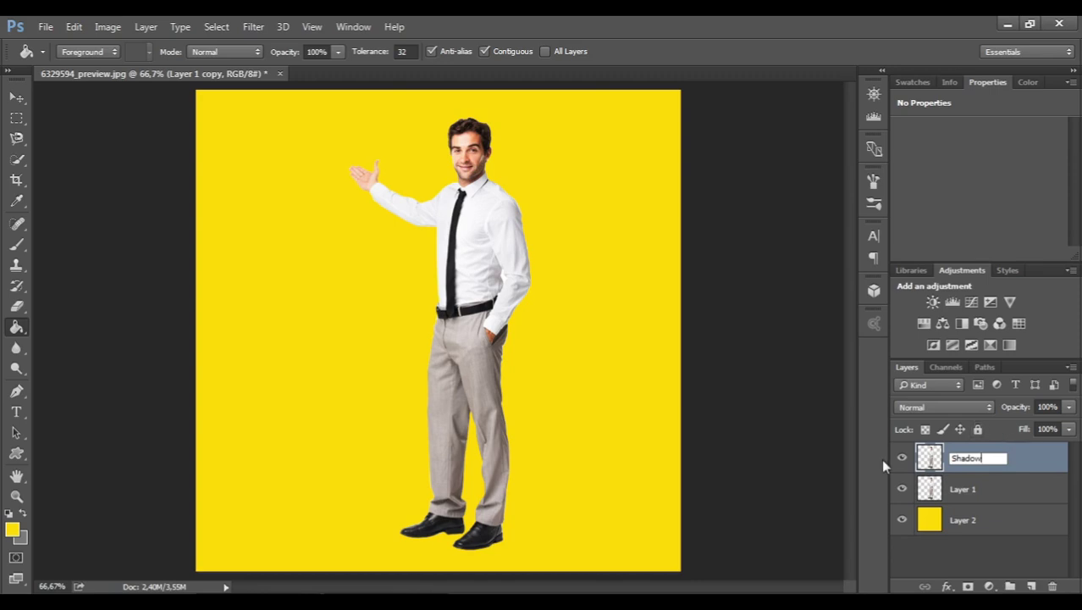
{"action": "left_click", "coordinate": [1008, 542]}
{"action": "left_click", "coordinate": [978, 466]}
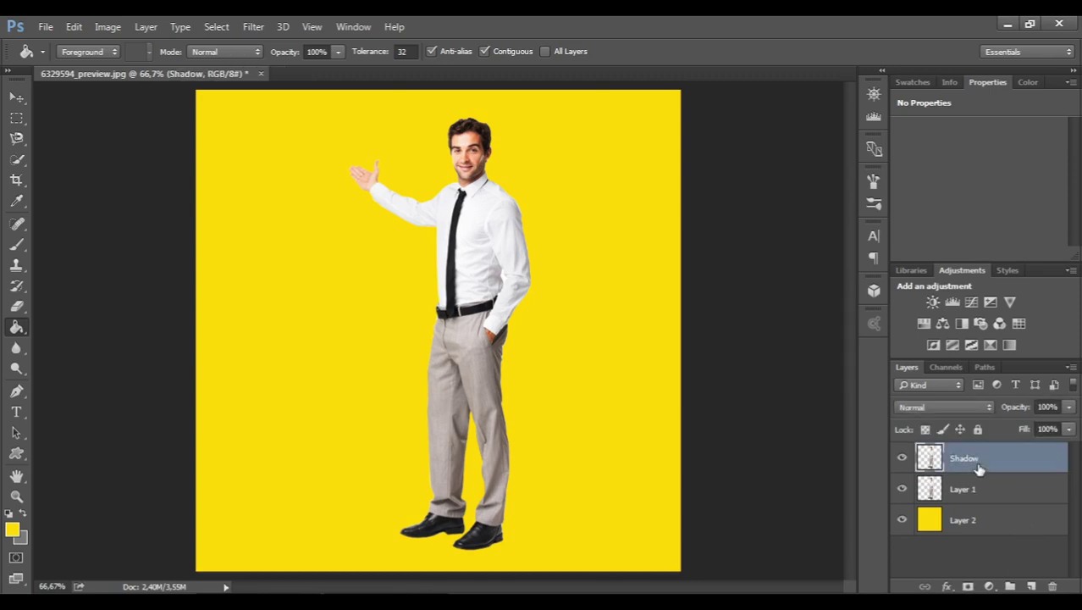
{"action": "key", "text": "ctrl+t"}
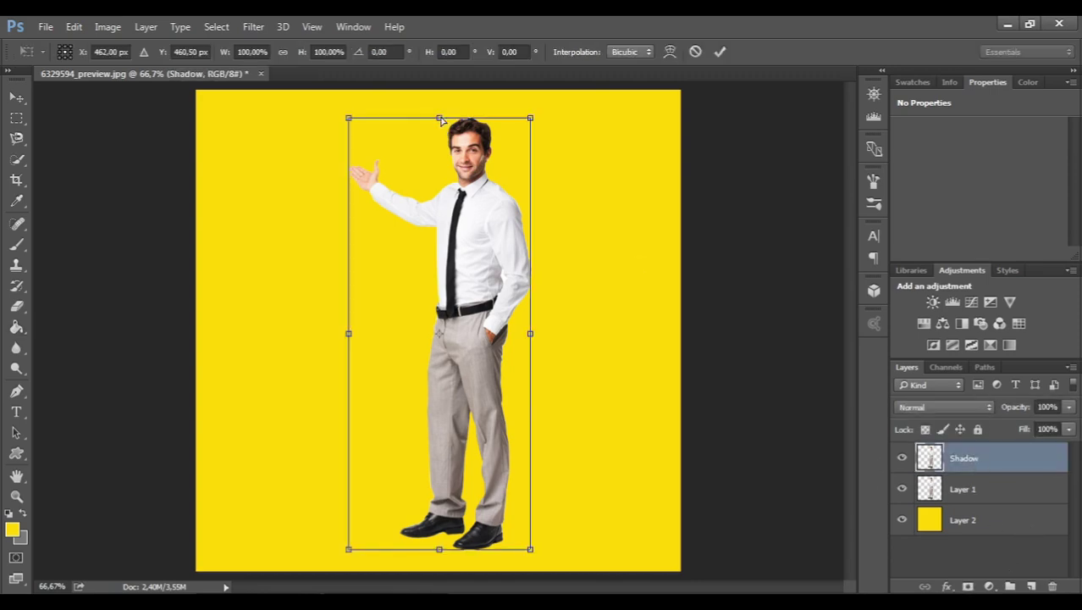
Skew the Shadow copy toward the lower right, flattening it to about 42% height.
{"action": "mouse_move", "coordinate": [443, 129]}
{"action": "left_mouse_down"}
{"action": "mouse_move", "coordinate": [607, 290]}
{"action": "mouse_move", "coordinate": [598, 424]}
{"action": "mouse_move", "coordinate": [637, 366]}
{"action": "mouse_move", "coordinate": [601, 362]}
{"action": "mouse_move", "coordinate": [609, 365]}
{"action": "left_mouse_up"}
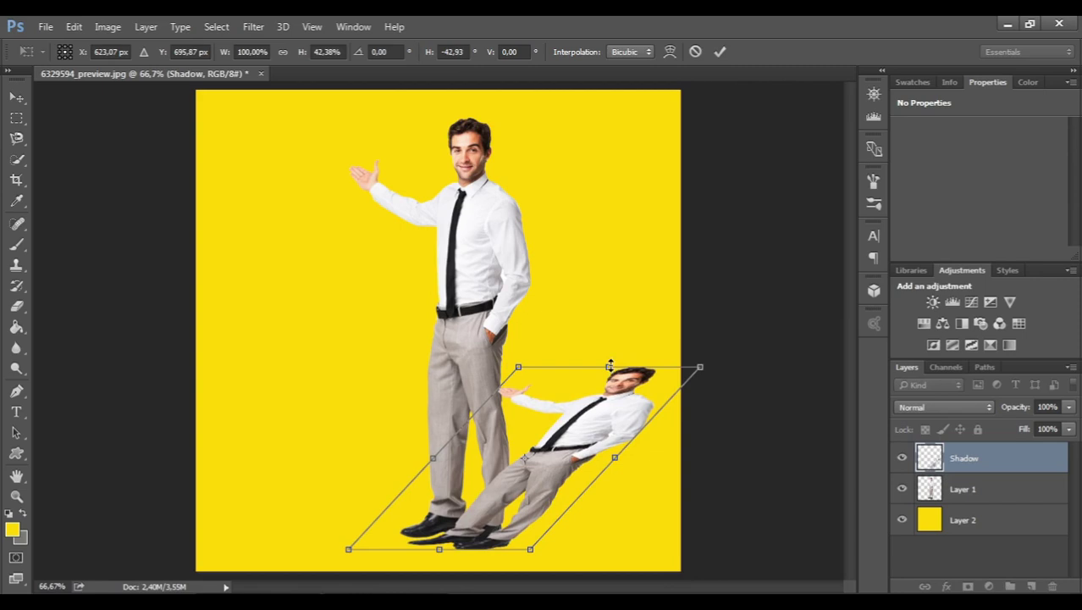
{"action": "key", "text": "Return"}
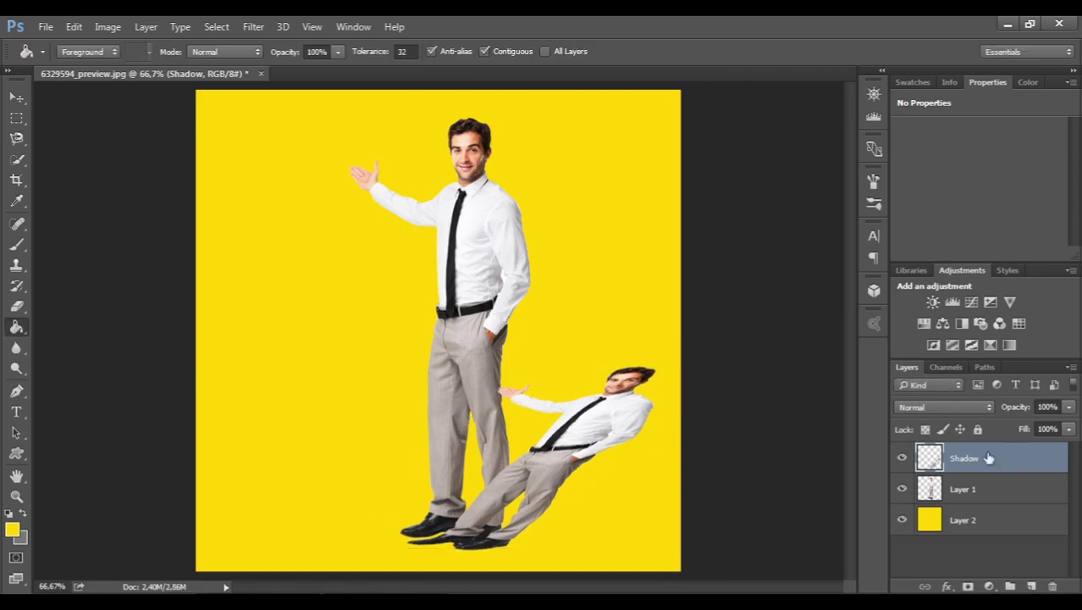
Lock the Shadow layer's transparent pixels and choose the black-to-white Gradient Tool preset.
{"action": "left_click", "coordinate": [925, 431]}
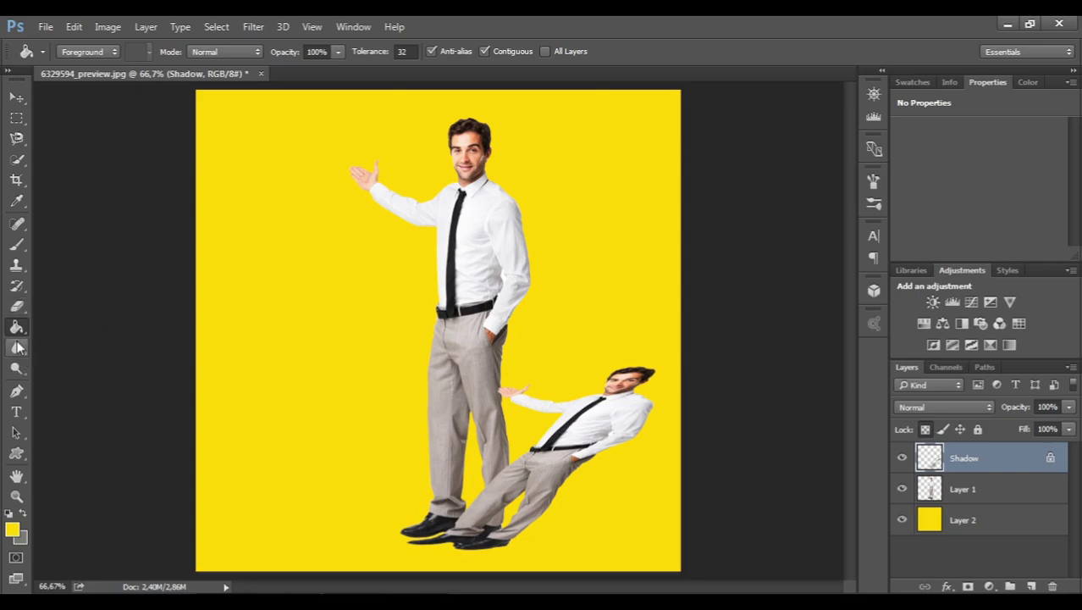
{"action": "right_click", "coordinate": [17, 335]}
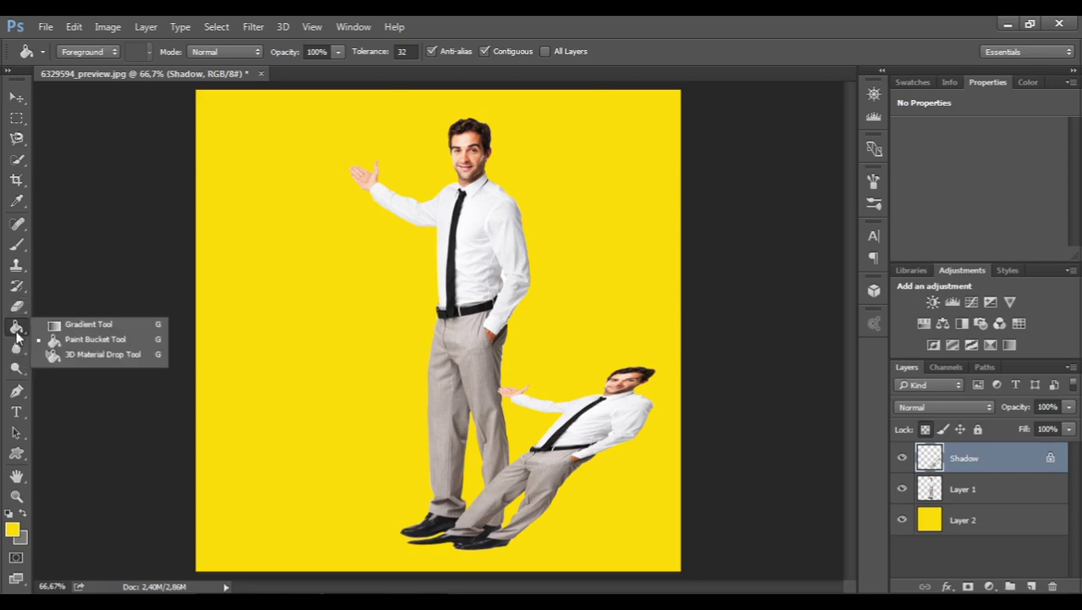
{"action": "left_click", "coordinate": [76, 326]}
{"action": "left_click", "coordinate": [114, 52]}
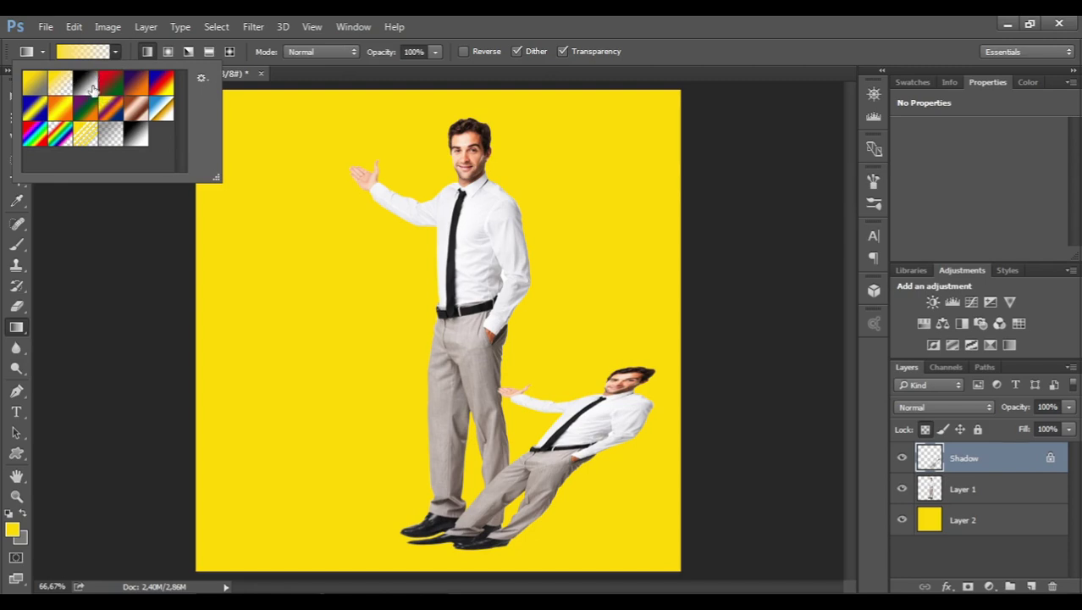
{"action": "left_click", "coordinate": [87, 84]}
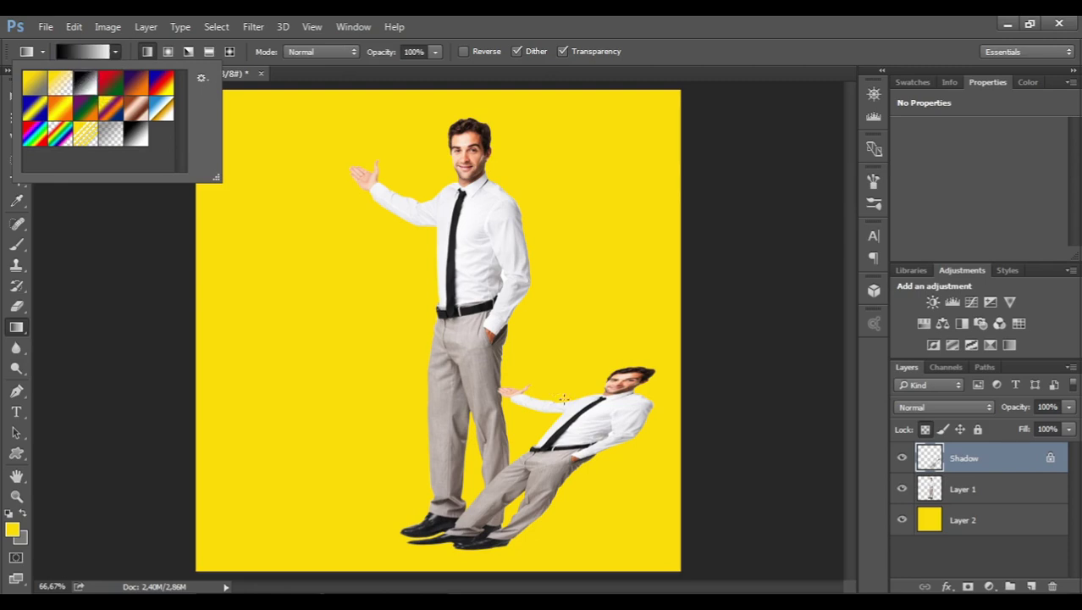
{"action": "left_click", "coordinate": [453, 549]}
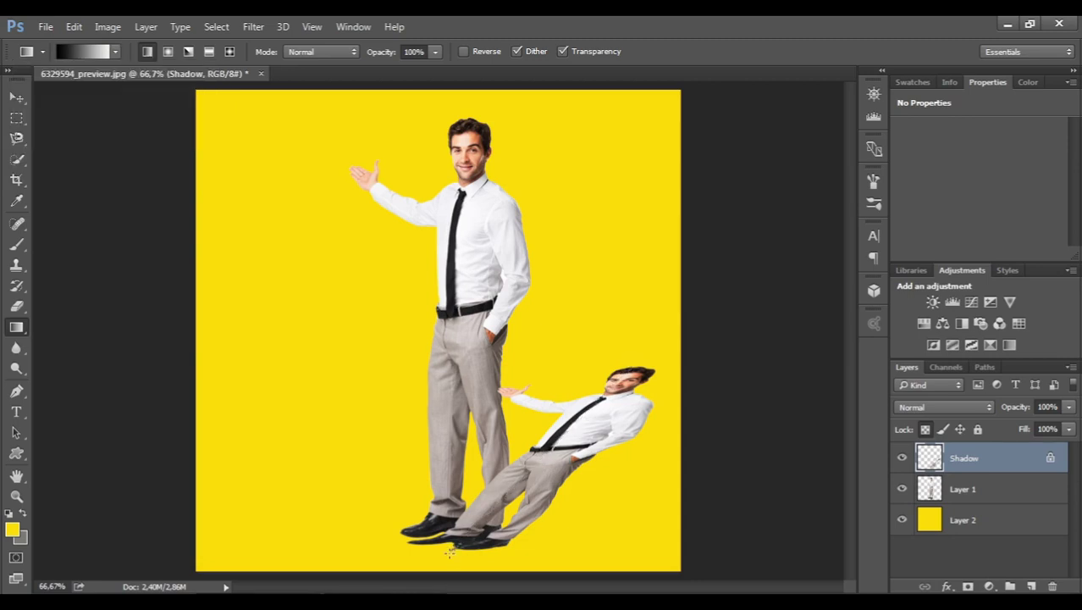
Paint the shadow with a gradient from black at the feet to light at the head.
{"action": "left_click_drag", "start_coordinate": [453, 548], "coordinate": [653, 361]}
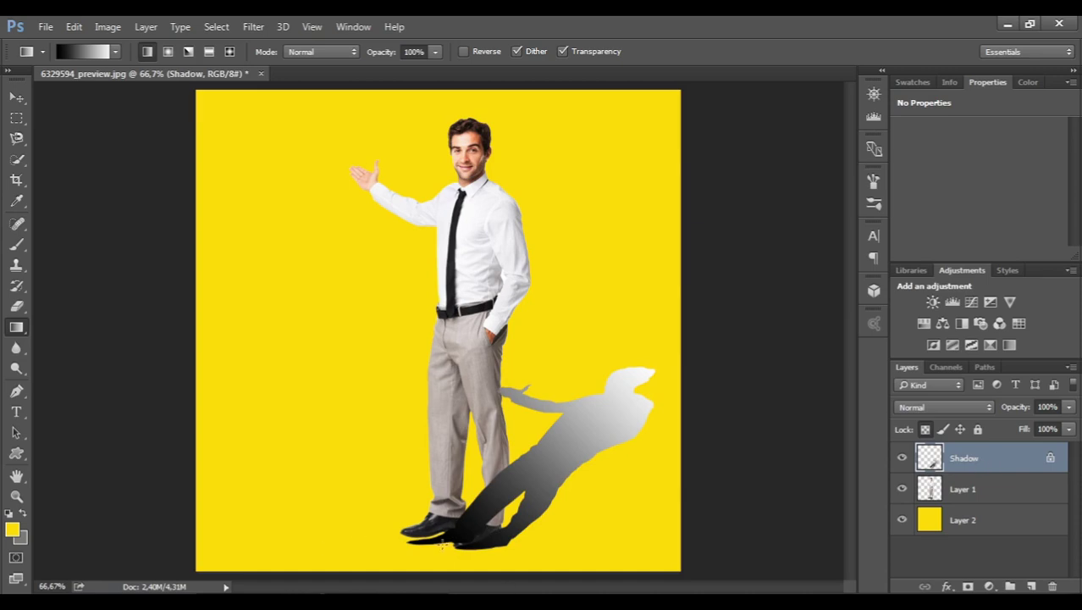
{"action": "scroll", "coordinate": [444, 538], "scroll_direction": "up", "scroll_amount": 1}
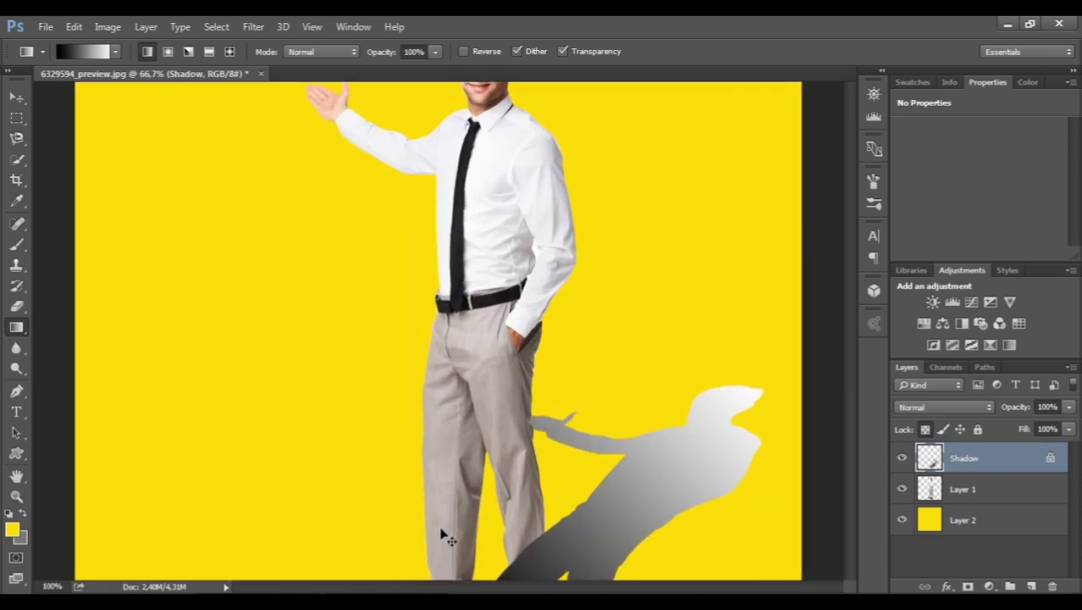
{"action": "scroll", "coordinate": [442, 527], "scroll_direction": "up", "scroll_amount": 1}
{"action": "scroll", "coordinate": [508, 424], "scroll_direction": "down", "scroll_amount": 2}
{"action": "scroll", "coordinate": [507, 423], "scroll_direction": "down", "scroll_amount": 3}
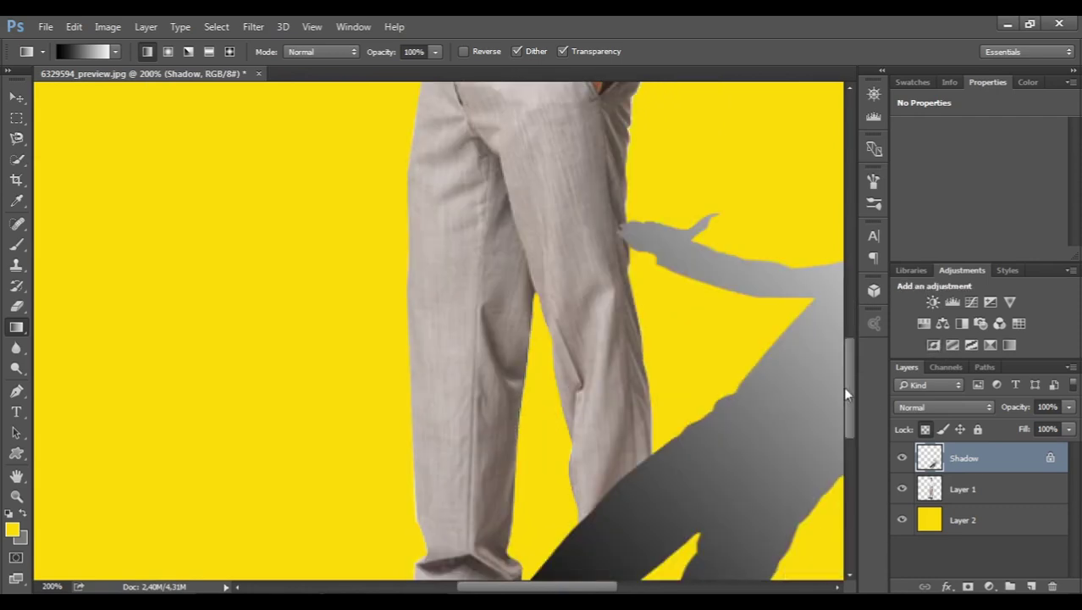
{"action": "scroll", "coordinate": [842, 386], "scroll_direction": "down", "scroll_amount": 1}
{"action": "scroll", "coordinate": [851, 410], "scroll_direction": "down", "scroll_amount": 1}
{"action": "scroll", "coordinate": [859, 425], "scroll_direction": "down", "scroll_amount": 1}
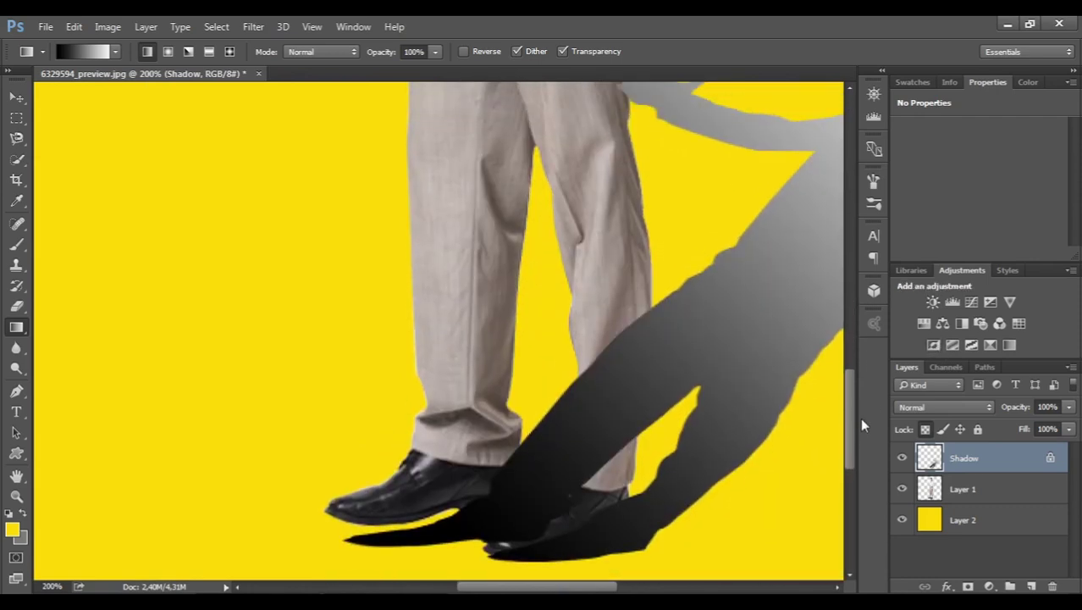
{"action": "key", "text": "ctrl+minus"}
{"action": "key", "text": "ctrl+minus"}
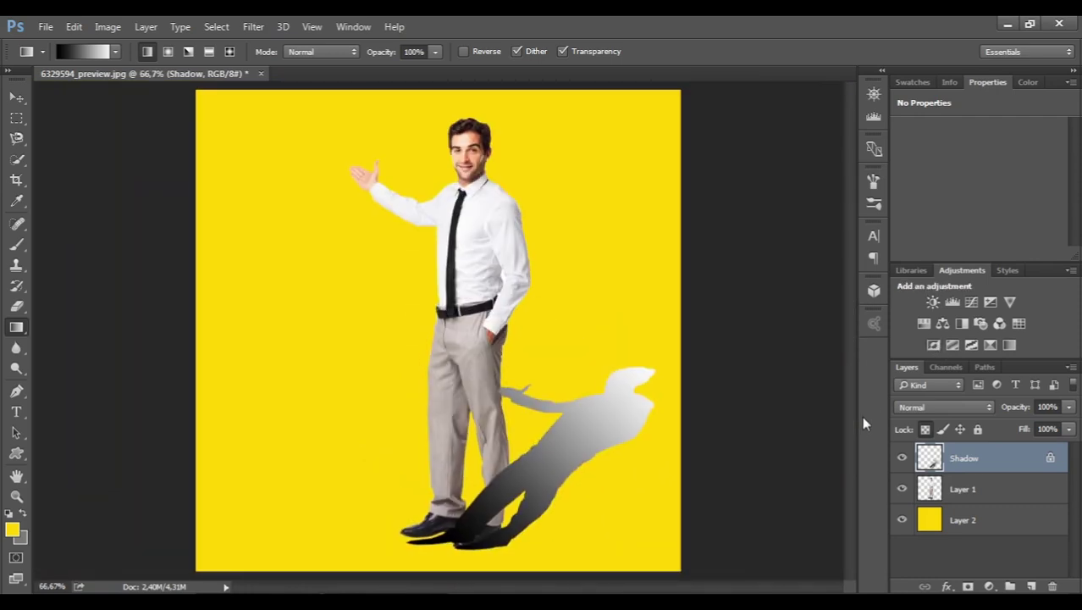
{"action": "key", "text": "ctrl+t"}
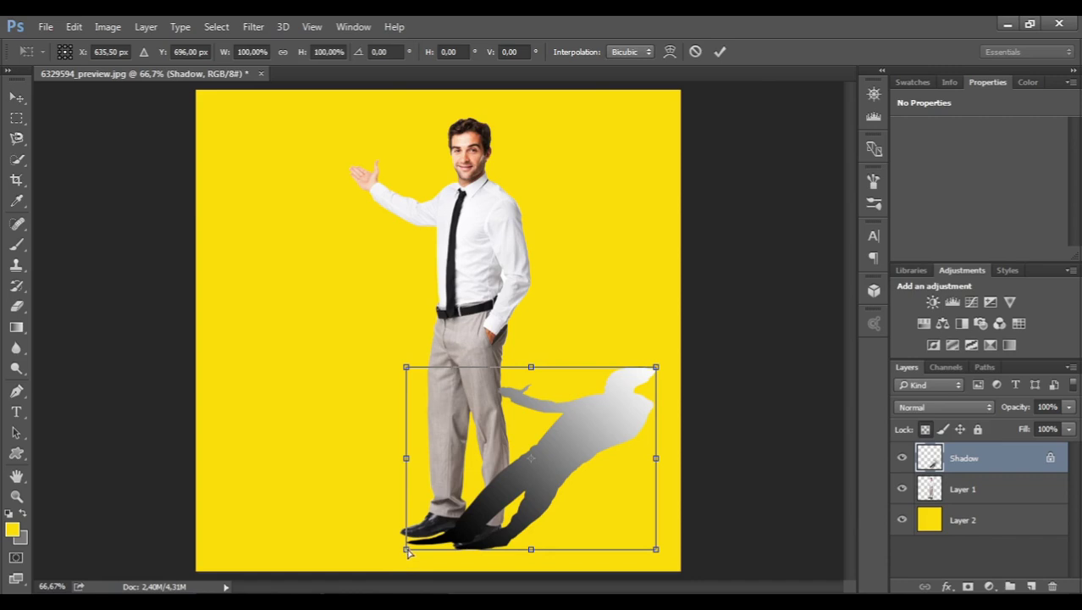
Fit the shadow's near corner to the shoes and move the Shadow layer beneath Layer 1.
{"action": "left_click_drag", "start_coordinate": [406, 552], "coordinate": [403, 536]}
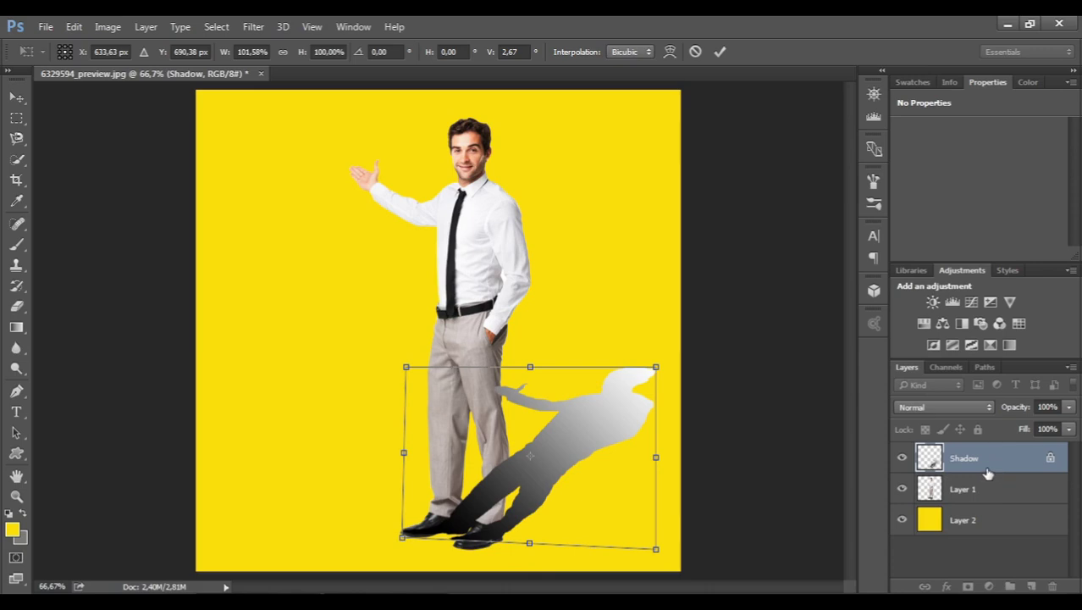
{"action": "key", "text": "g"}
{"action": "left_click_drag", "start_coordinate": [984, 467], "coordinate": [984, 505]}
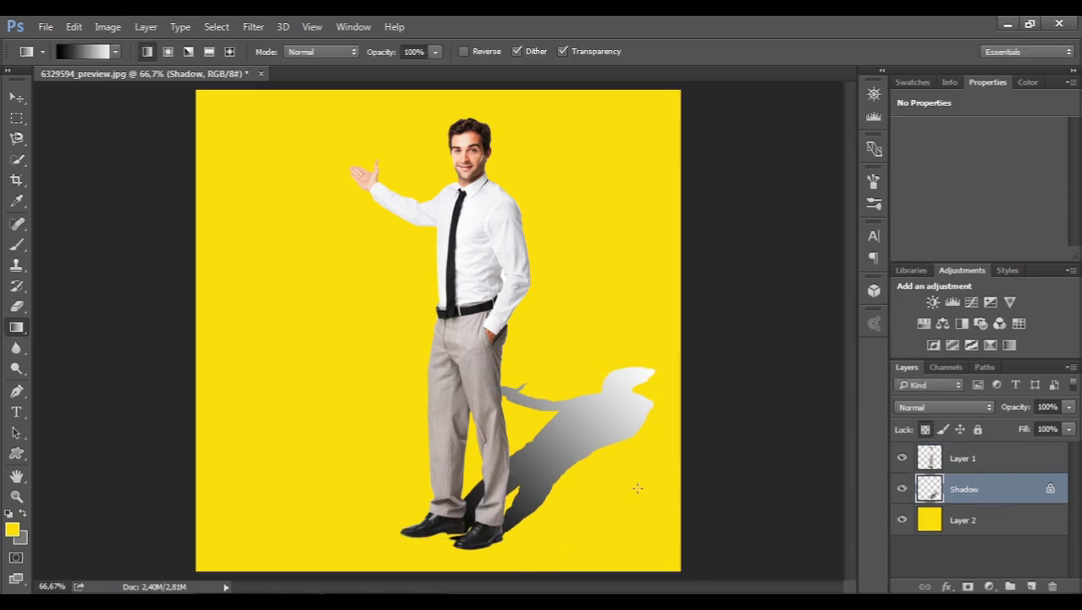
{"action": "key", "text": "v"}
{"action": "key", "text": "ctrl+t"}
Reshape the shadow's corners and stretch it to about 105% width toward the lower right.
{"action": "left_click_drag", "start_coordinate": [659, 370], "coordinate": [650, 406]}
{"action": "left_click_drag", "start_coordinate": [403, 370], "coordinate": [447, 395]}
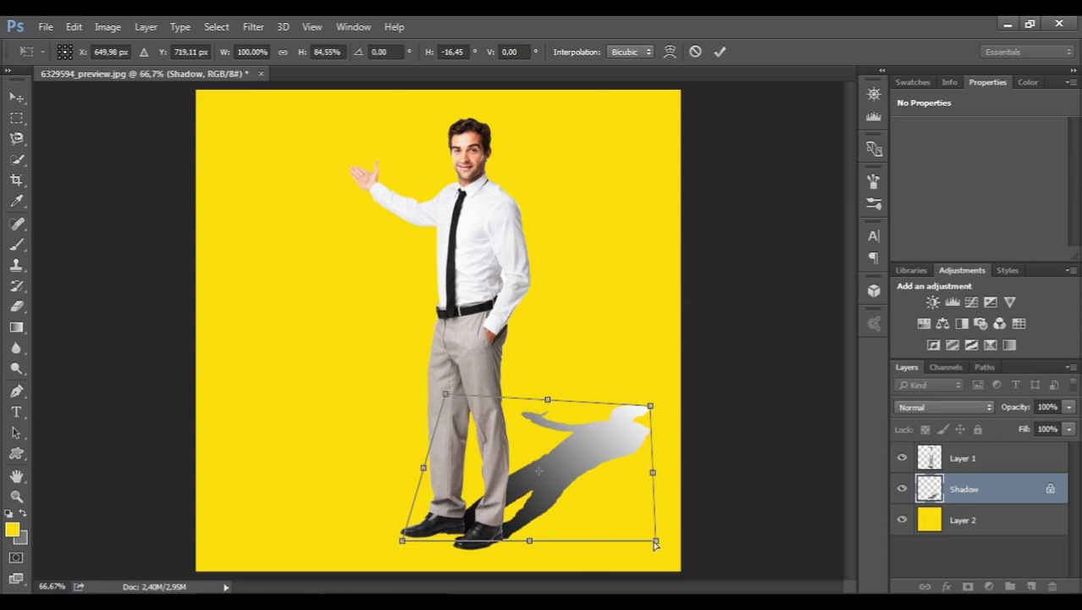
{"action": "left_click_drag", "start_coordinate": [663, 547], "coordinate": [646, 550]}
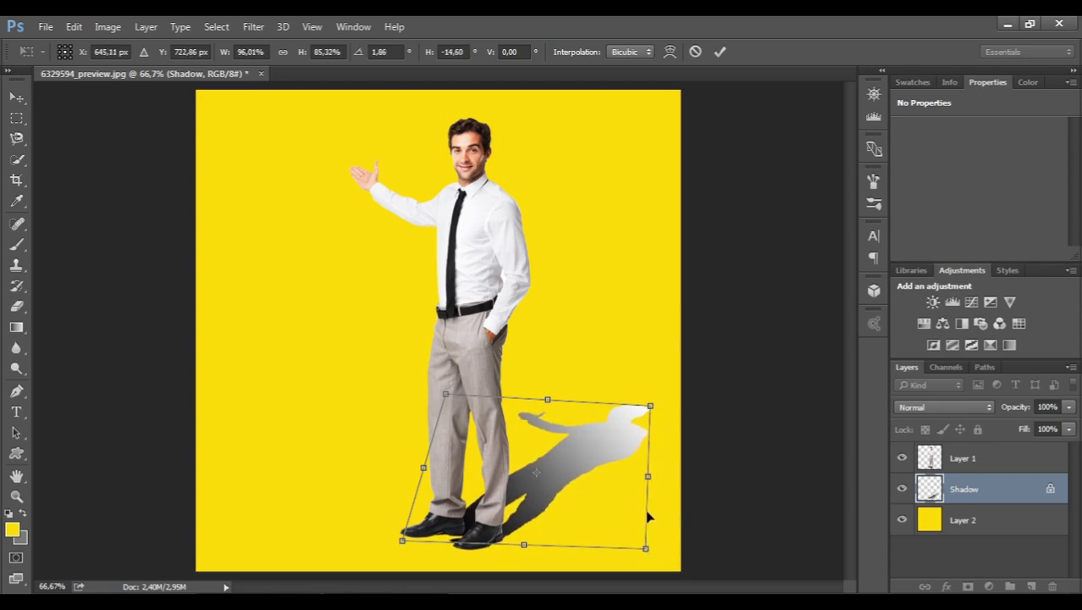
{"action": "left_click_drag", "start_coordinate": [648, 478], "coordinate": [672, 486]}
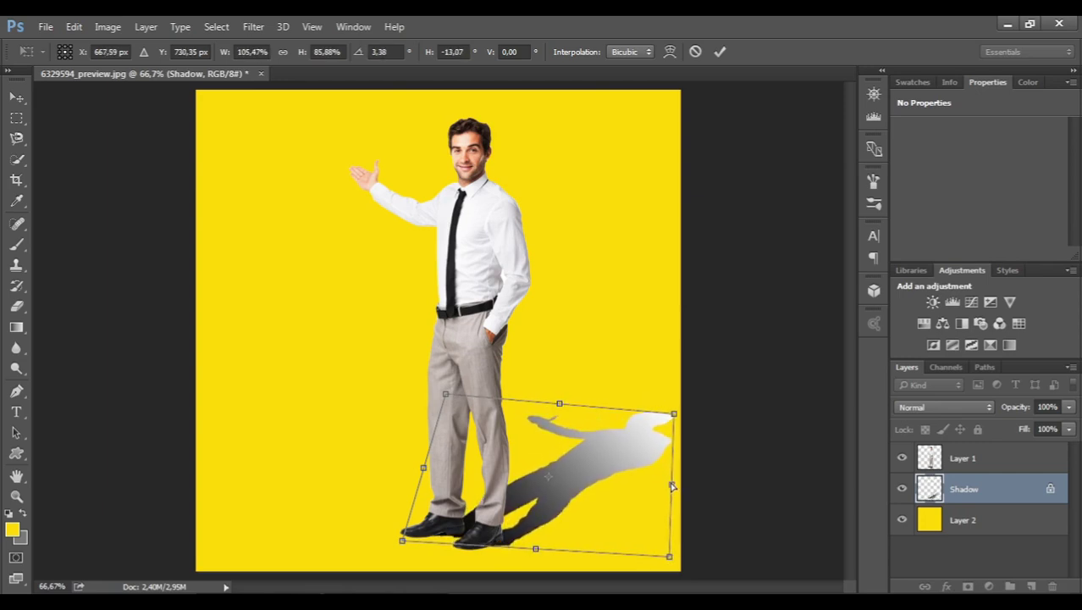
{"action": "key", "text": "Return"}
{"action": "key", "text": "g"}
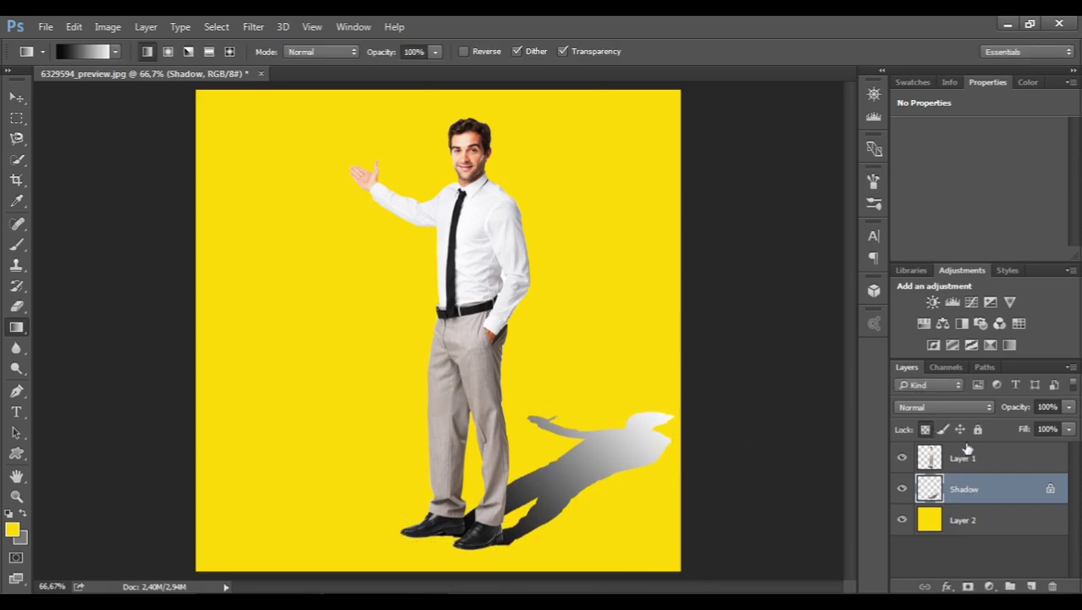
{"action": "left_click", "coordinate": [963, 407]}
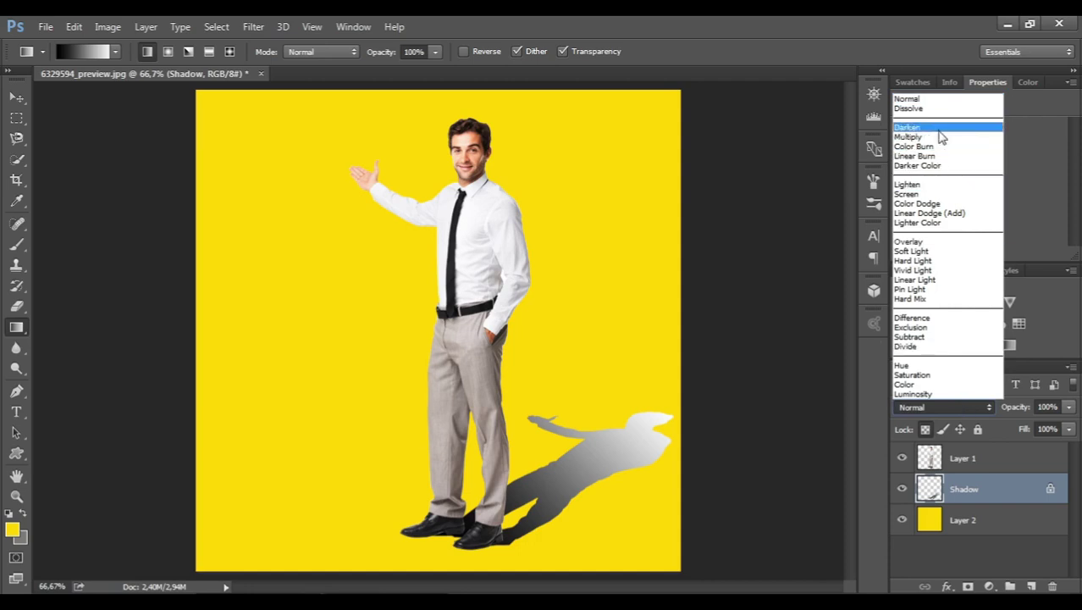
Set the Shadow layer's blend mode to Multiply, then select the yellow Layer 2.
{"action": "left_click", "coordinate": [940, 137]}
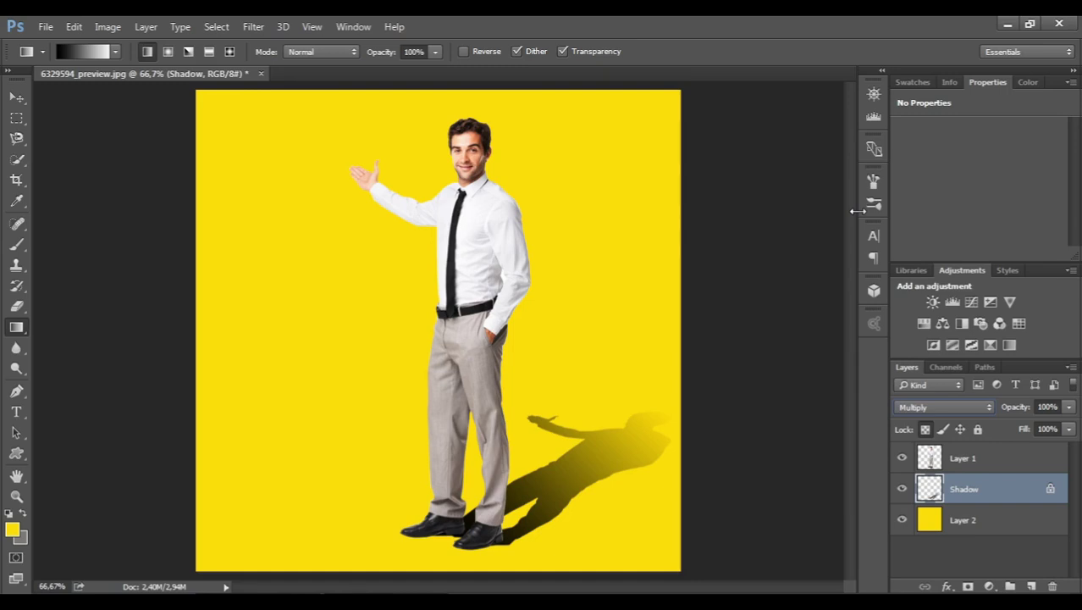
{"action": "left_click", "coordinate": [953, 530]}
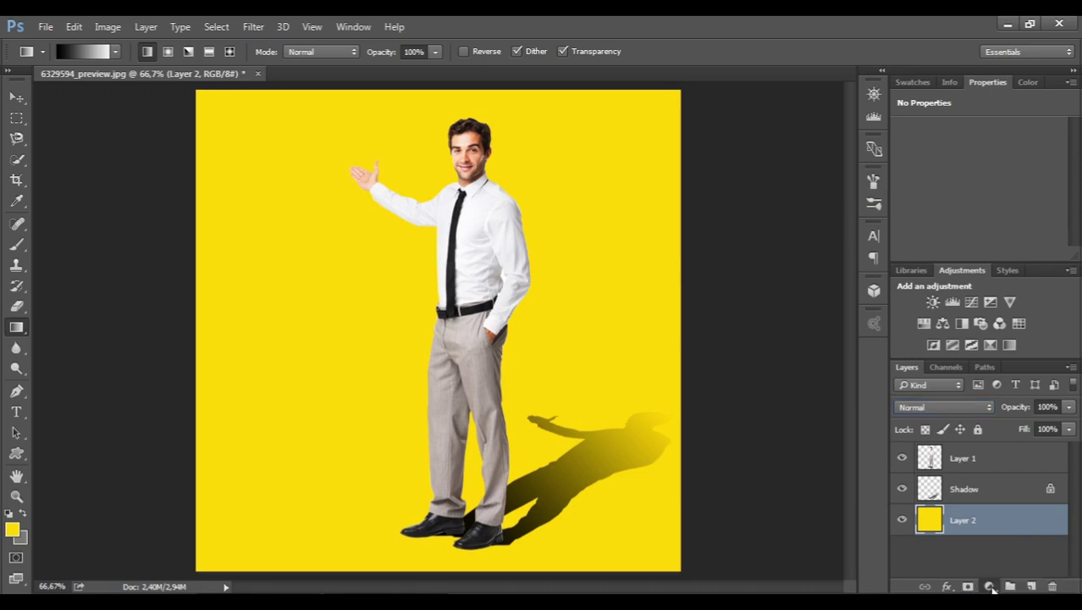
Add a Gradient fill layer using the black-to-white Foreground to Background gradient.
{"action": "left_click", "coordinate": [992, 587]}
{"action": "left_click", "coordinate": [869, 508]}
{"action": "left_click", "coordinate": [989, 587]}
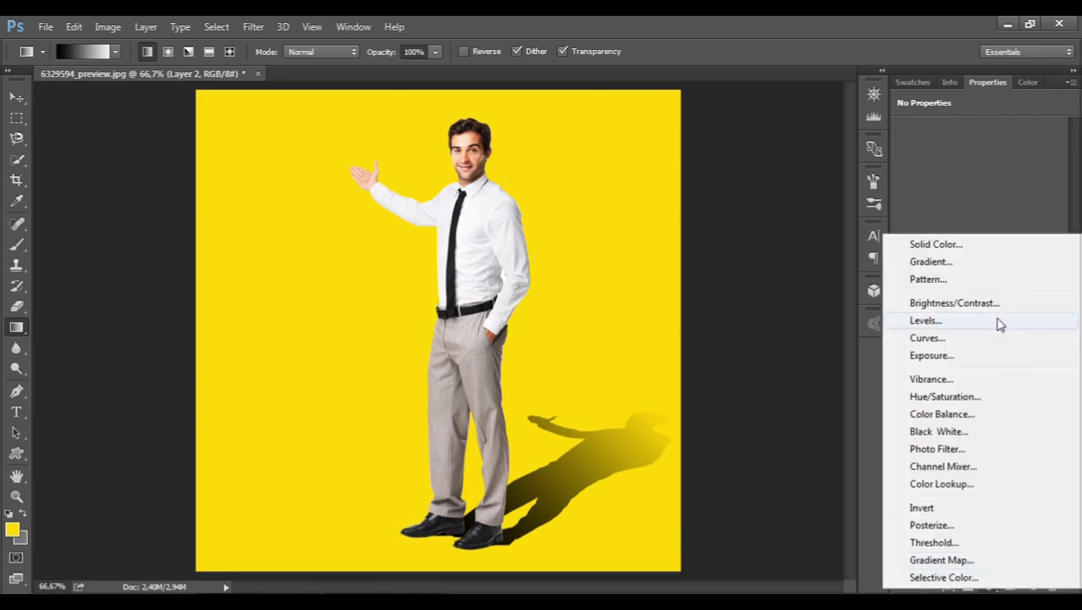
{"action": "left_click", "coordinate": [985, 269]}
{"action": "left_click", "coordinate": [822, 232]}
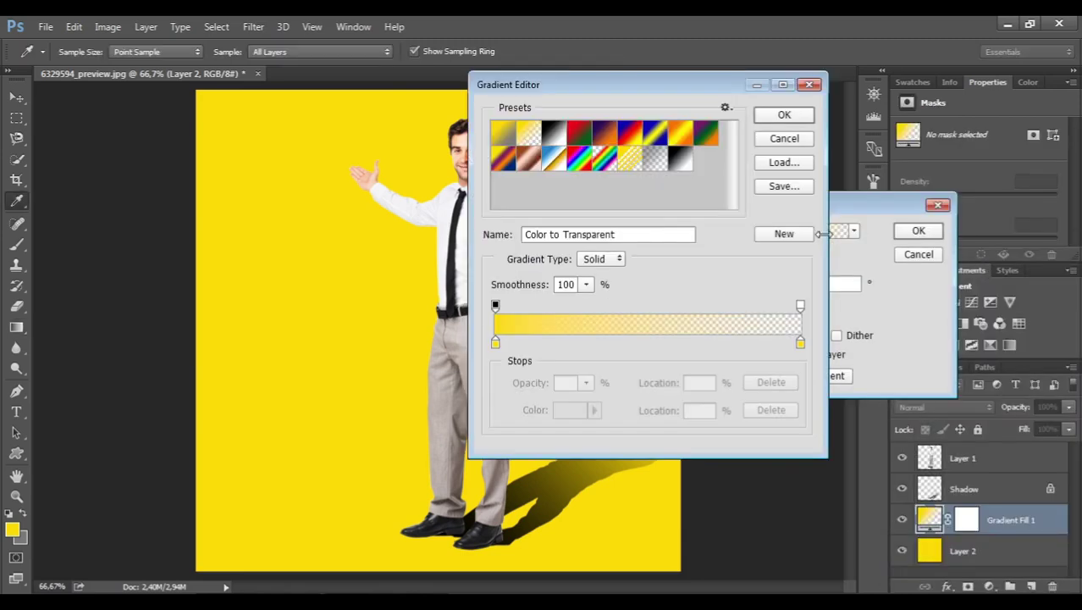
{"action": "left_click", "coordinate": [682, 161]}
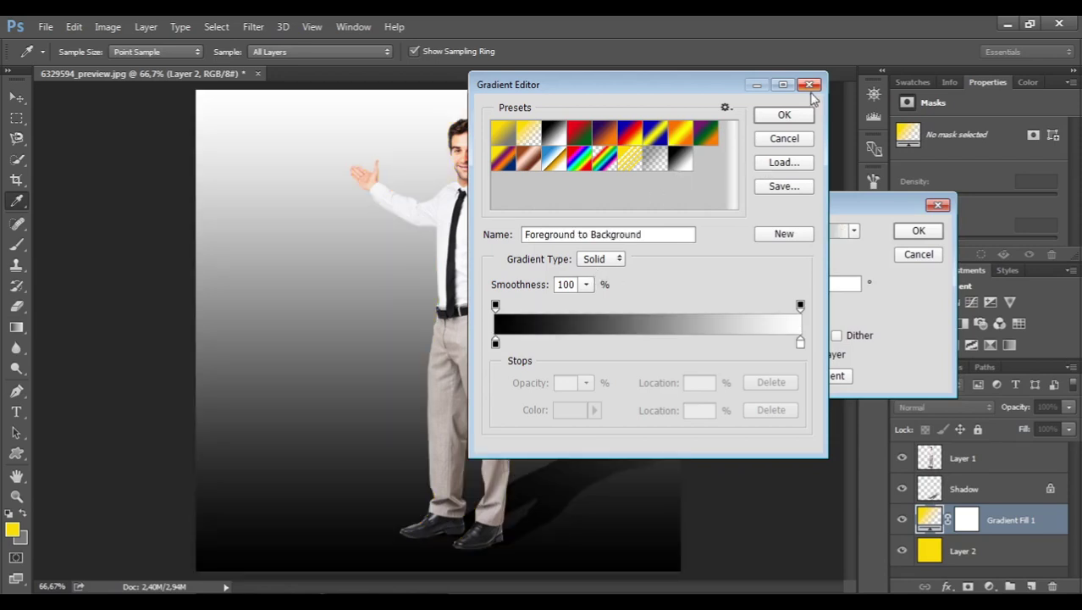
{"action": "left_click", "coordinate": [784, 116]}
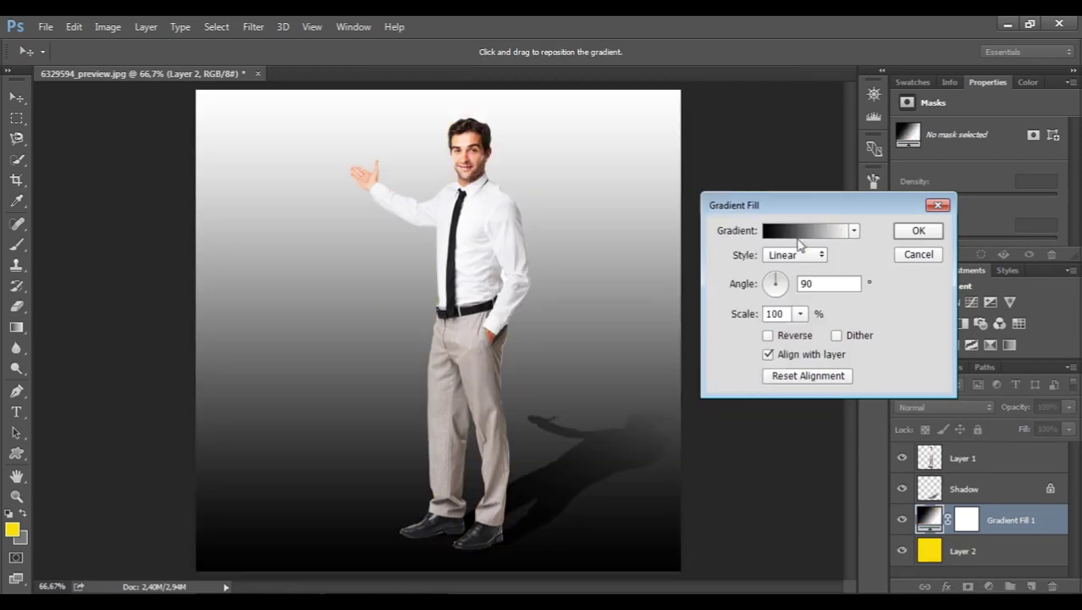
Make the gradient fill Radial, reversed, at 189% scale, and confirm it.
{"action": "left_click", "coordinate": [813, 255]}
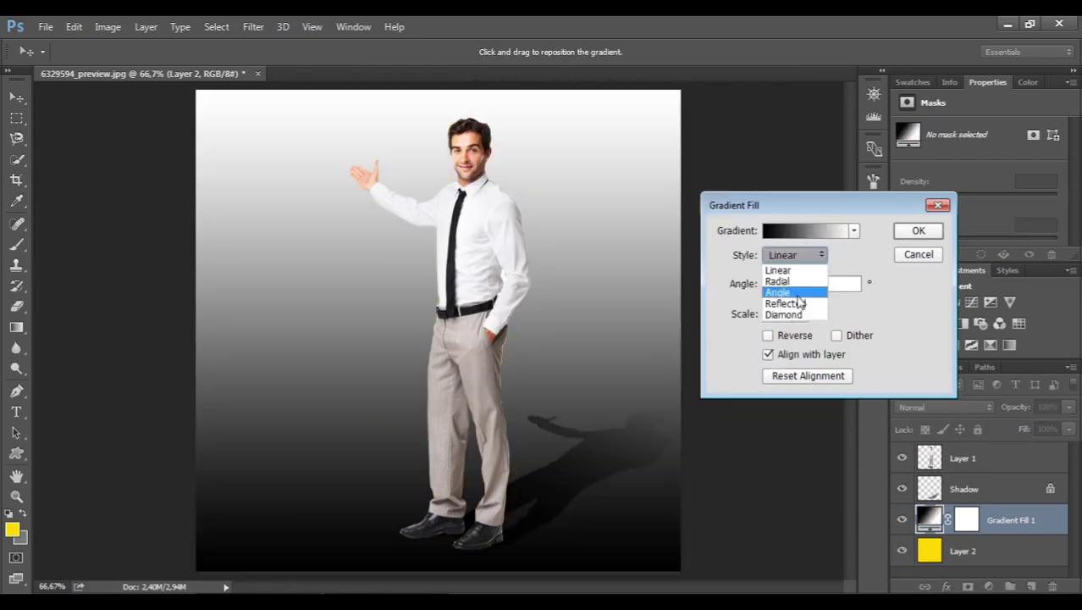
{"action": "left_click", "coordinate": [792, 284]}
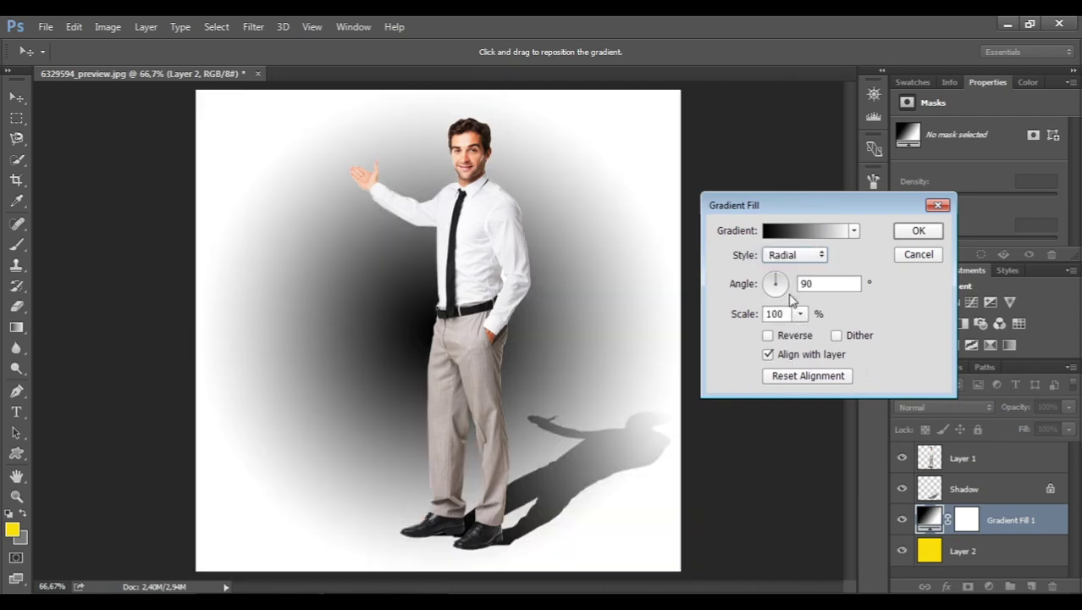
{"action": "left_click", "coordinate": [767, 336]}
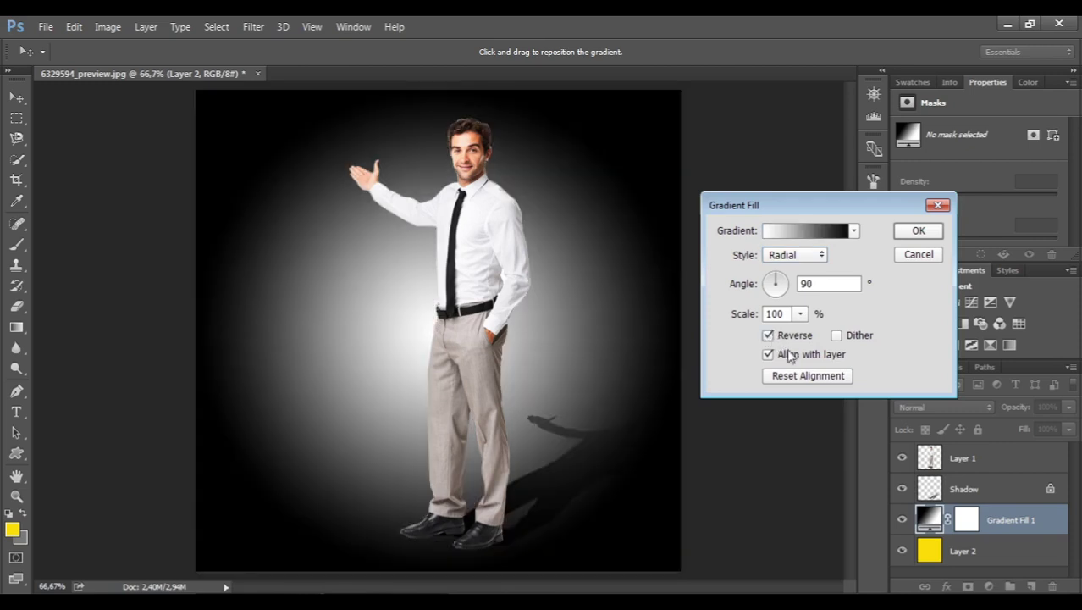
{"action": "mouse_move", "coordinate": [800, 315]}
{"action": "left_mouse_down"}
{"action": "mouse_move", "coordinate": [818, 335]}
{"action": "mouse_move", "coordinate": [809, 341]}
{"action": "left_mouse_up"}
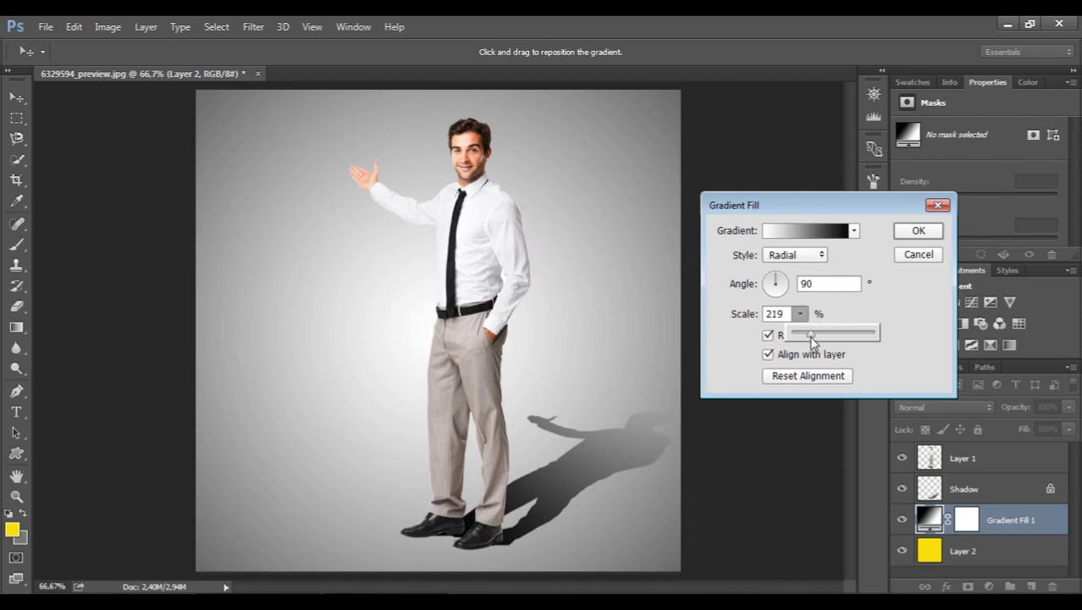
{"action": "left_click", "coordinate": [918, 230]}
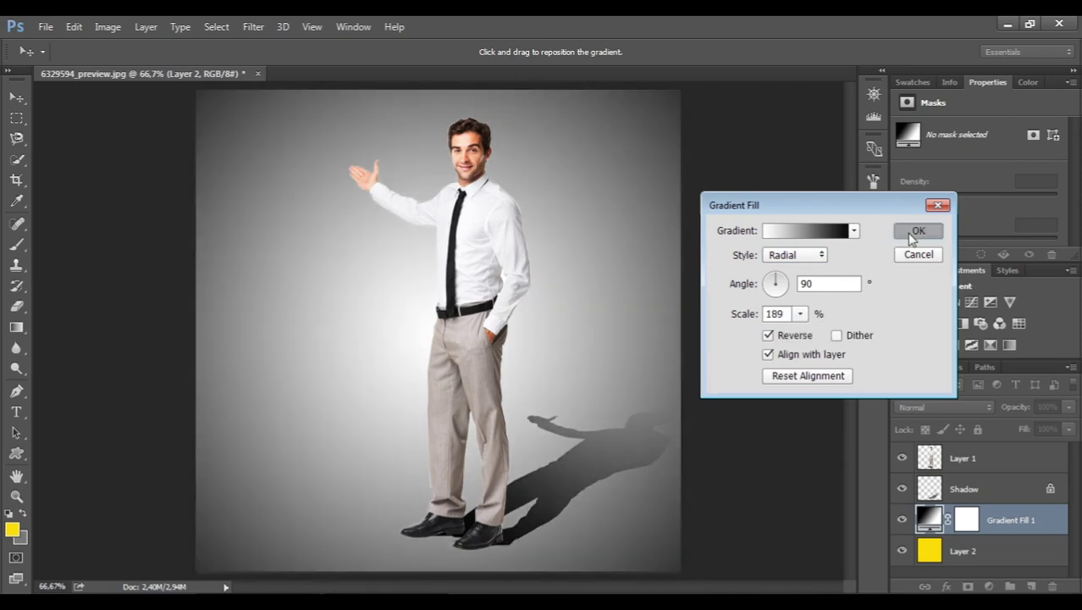
{"action": "left_click", "coordinate": [947, 407]}
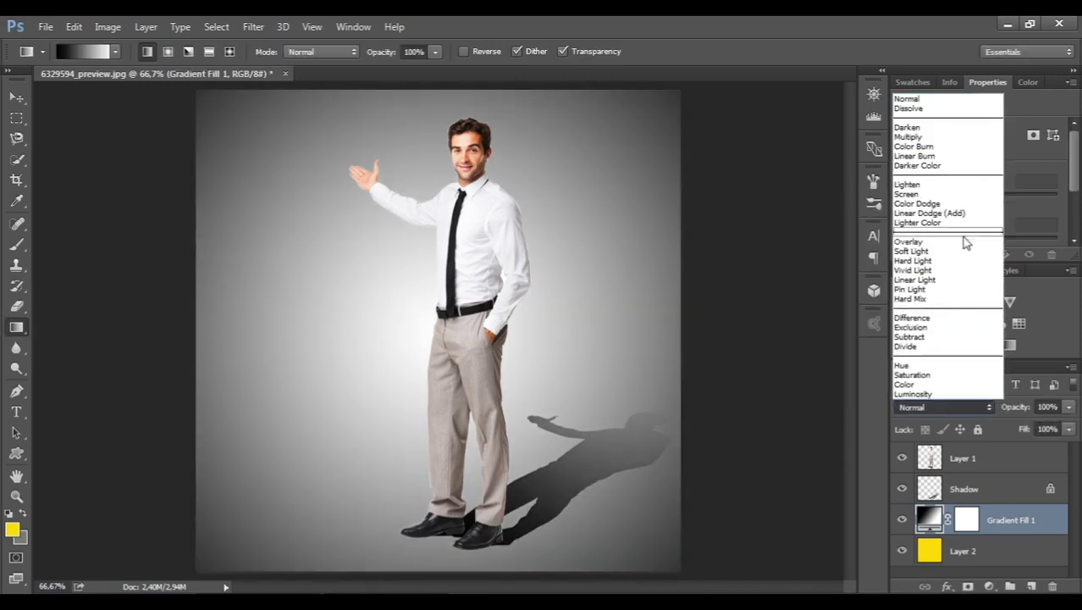
Try Multiply, Color Burn, Lighten and other blend modes on Gradient Fill 1.
{"action": "left_click", "coordinate": [927, 144]}
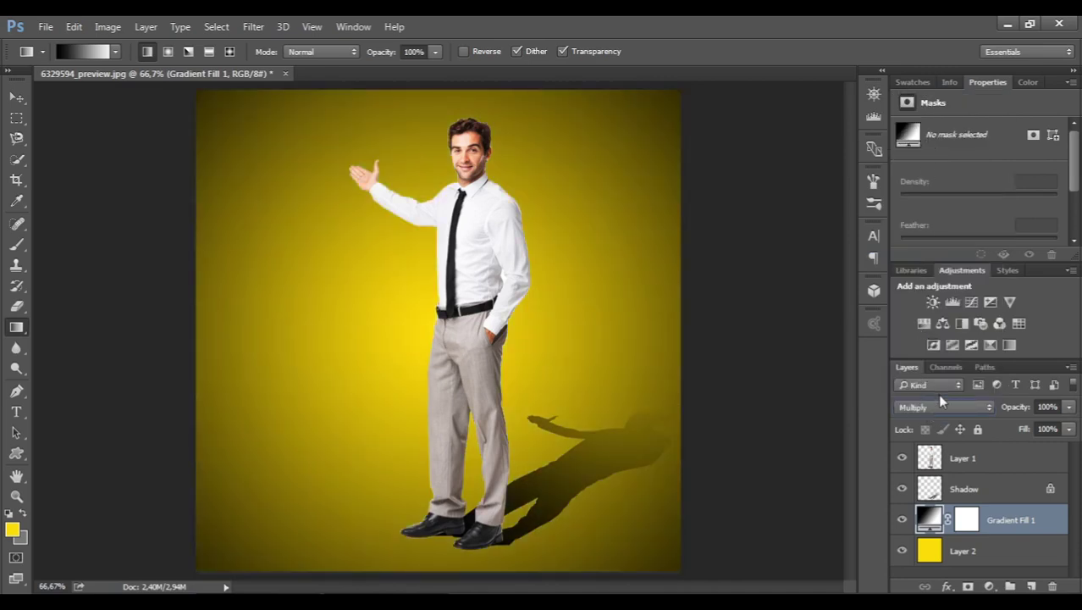
{"action": "key", "text": "Down"}
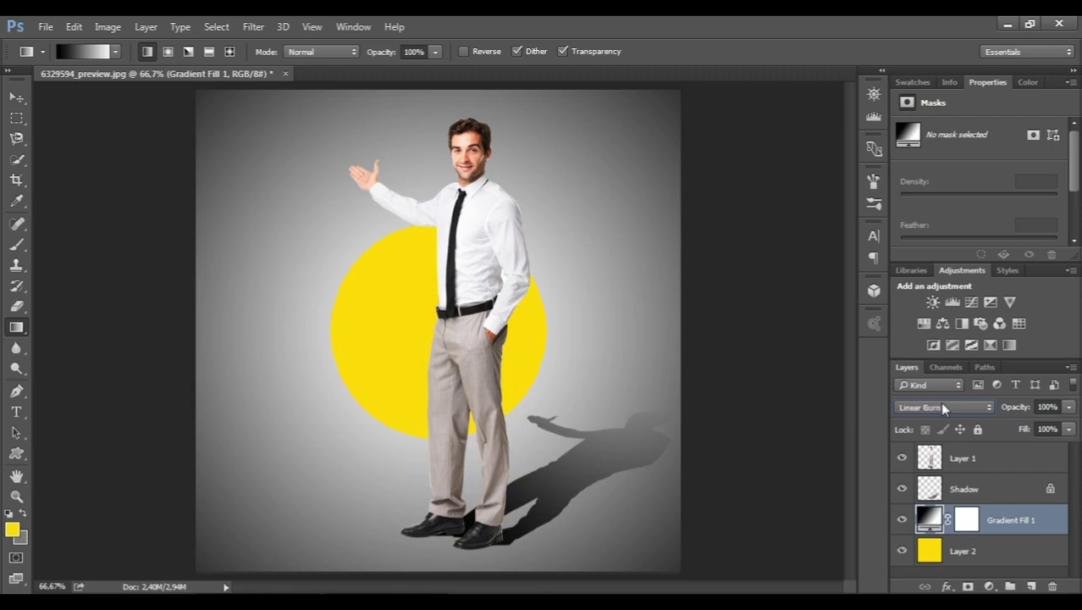
{"action": "key", "text": "Up"}
{"action": "key", "text": "Up"}
{"action": "key", "text": "Up"}
{"action": "key", "text": "Up"}
{"action": "key", "text": "Up"}
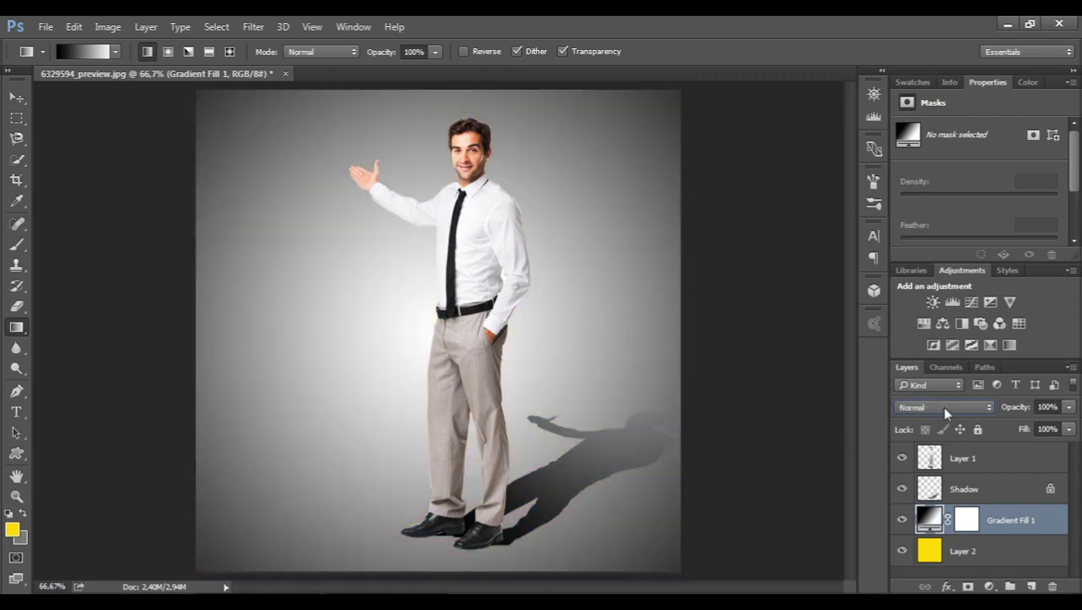
{"action": "key", "text": "Down"}
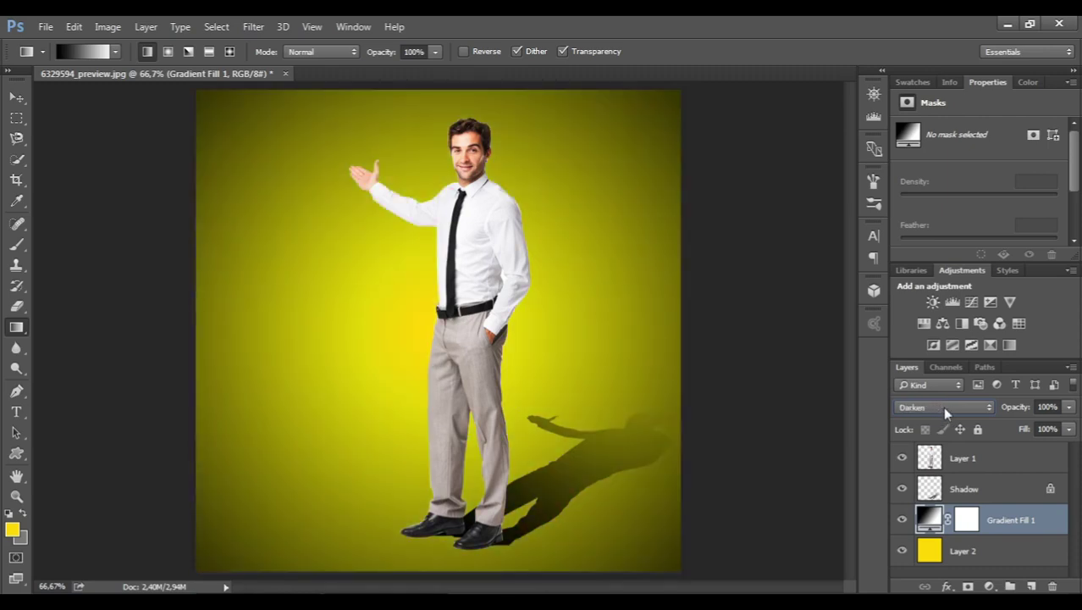
{"action": "key", "text": "Down"}
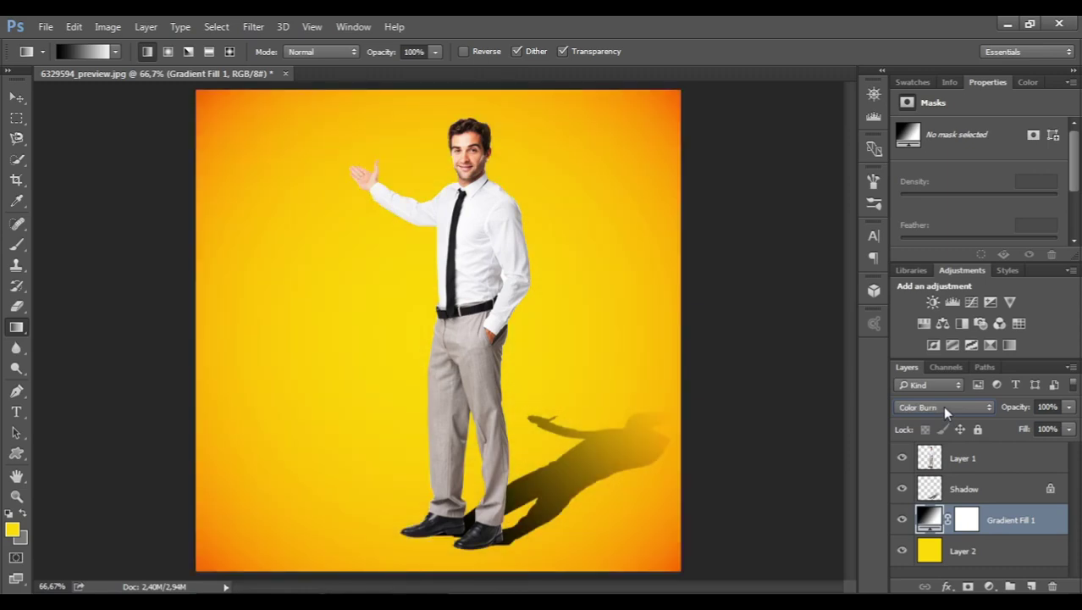
{"action": "key", "text": "Down"}
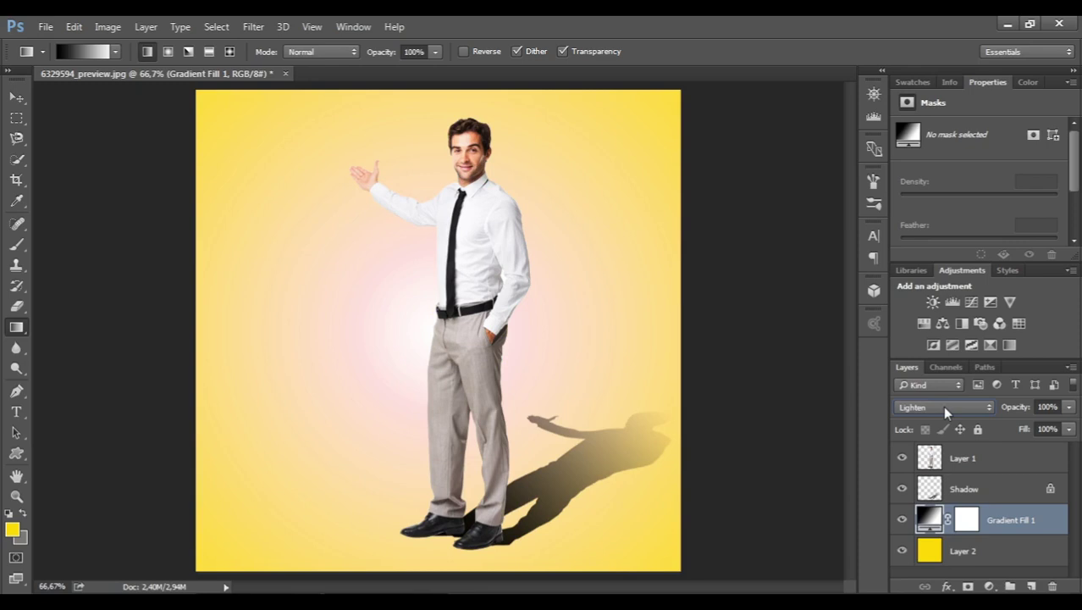
{"action": "key", "text": "Down"}
{"action": "key", "text": "Down"}
{"action": "key", "text": "Down"}
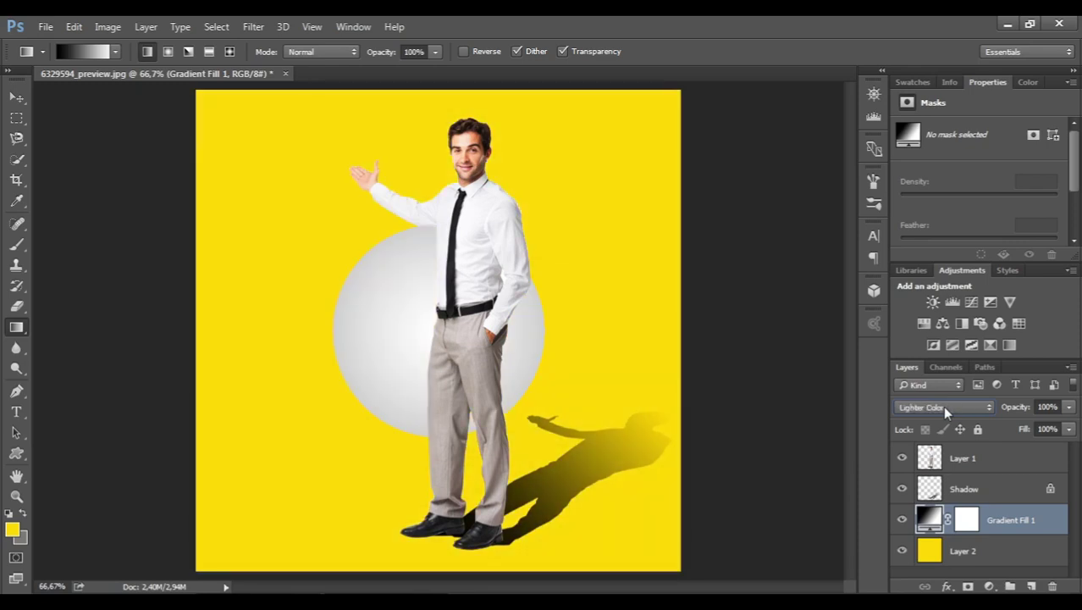
{"action": "key", "text": "Down"}
{"action": "key", "text": "Down"}
{"action": "key", "text": "Down"}
{"action": "key", "text": "Down"}
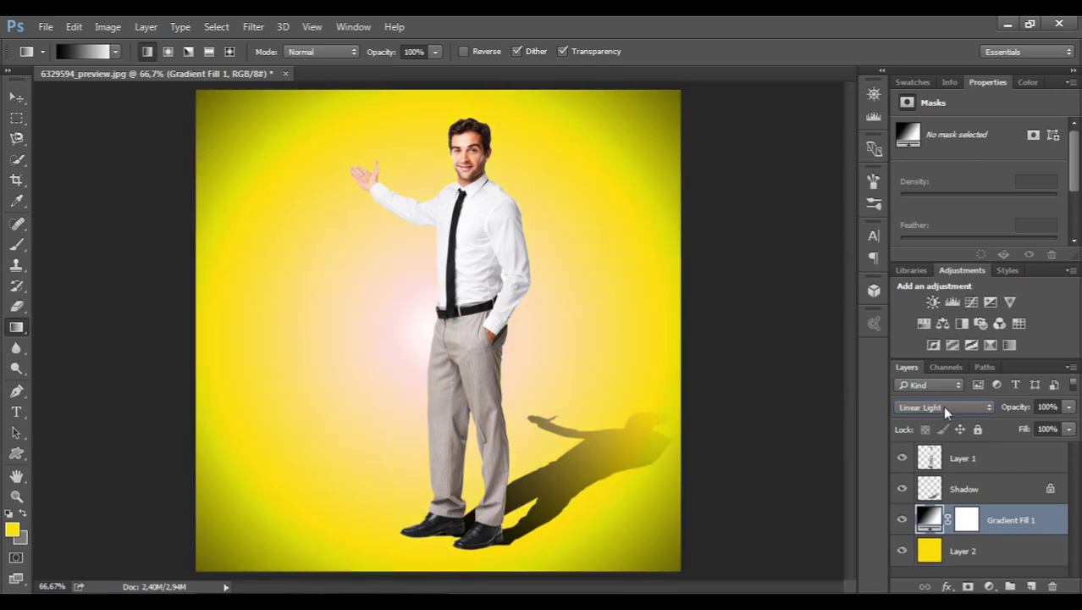
Set Gradient Fill 1's blend mode to Screen.
{"action": "scroll", "coordinate": [942, 405], "scroll_direction": "up", "scroll_amount": 3}
{"action": "scroll", "coordinate": [942, 405], "scroll_direction": "up", "scroll_amount": 3}
{"action": "scroll", "coordinate": [942, 405], "scroll_direction": "up", "scroll_amount": 2}
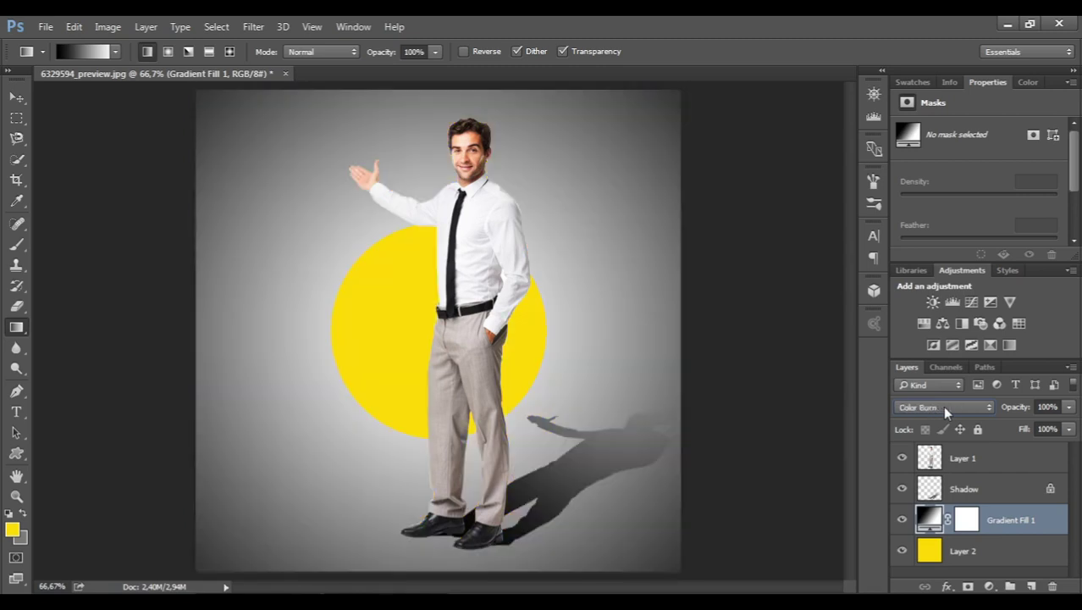
{"action": "scroll", "coordinate": [943, 406], "scroll_direction": "up", "scroll_amount": 4}
{"action": "scroll", "coordinate": [943, 405], "scroll_direction": "down", "scroll_amount": 1}
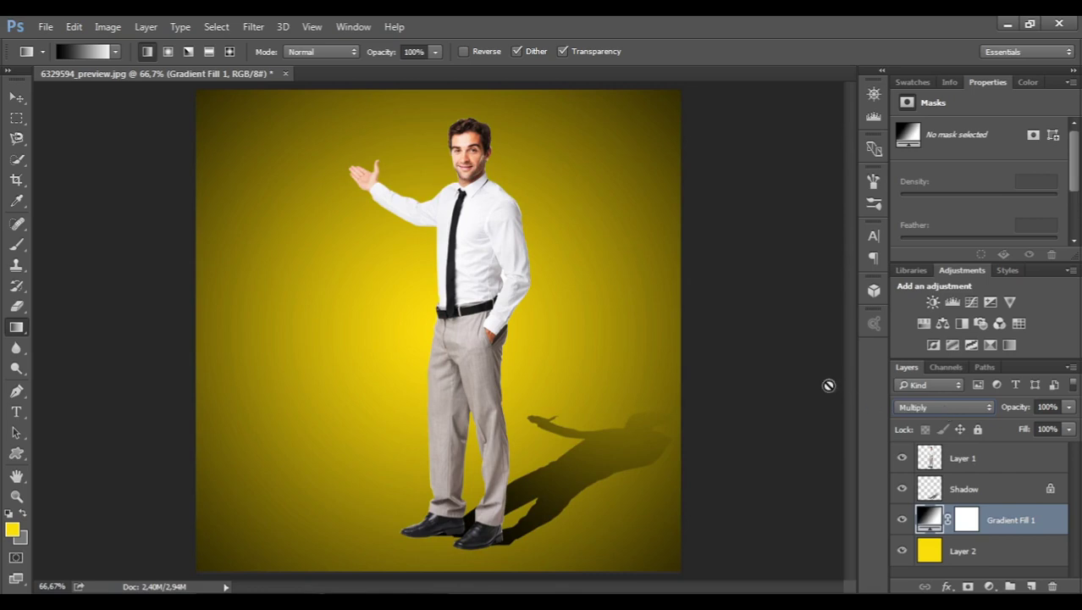
{"action": "scroll", "coordinate": [948, 406], "scroll_direction": "down", "scroll_amount": 1}
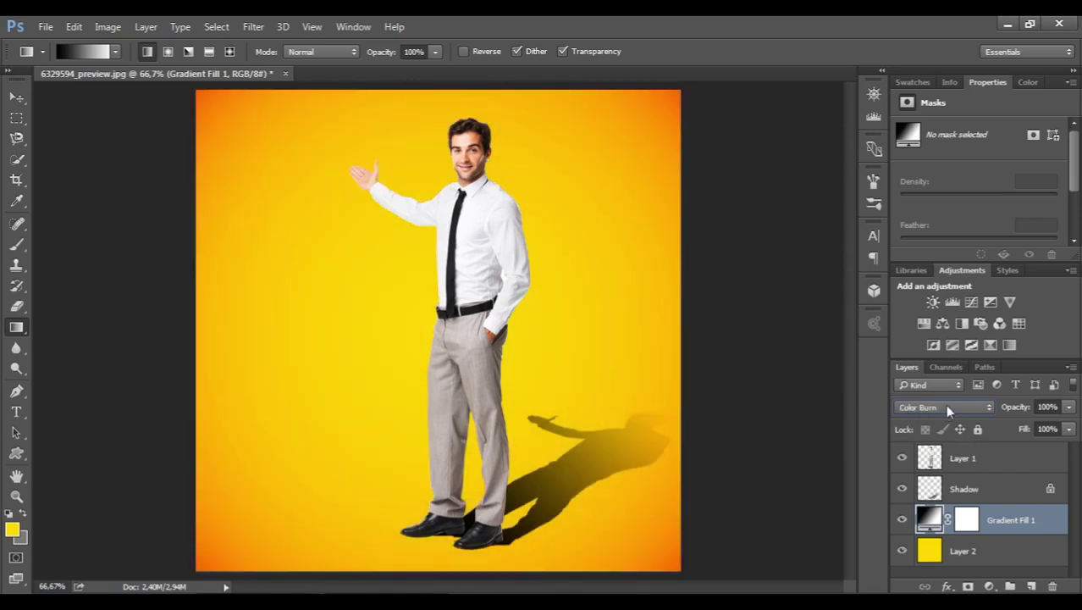
{"action": "left_click", "coordinate": [945, 403]}
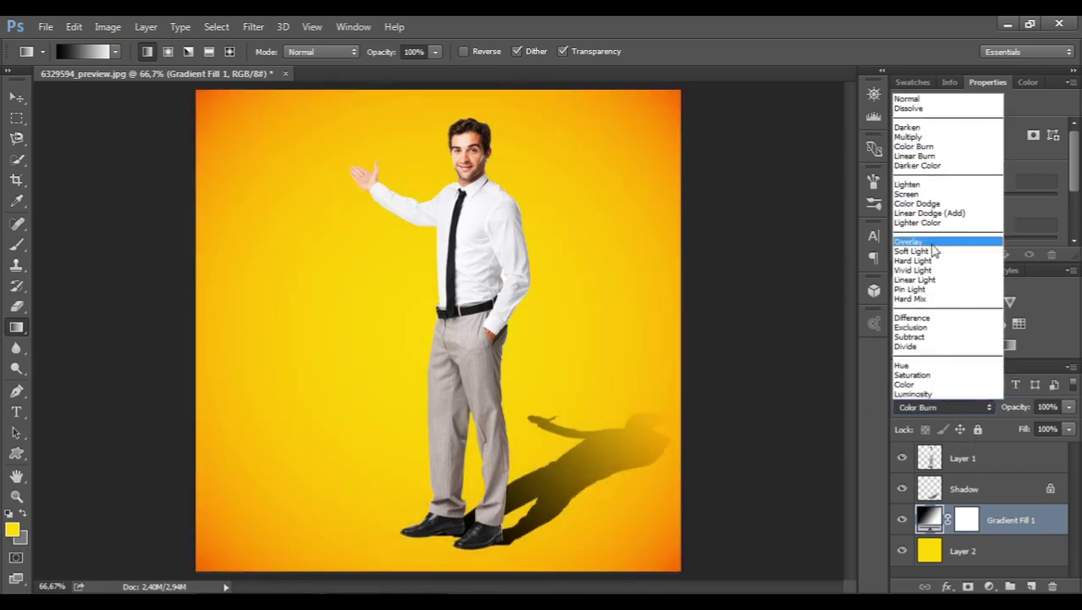
{"action": "left_click", "coordinate": [918, 193]}
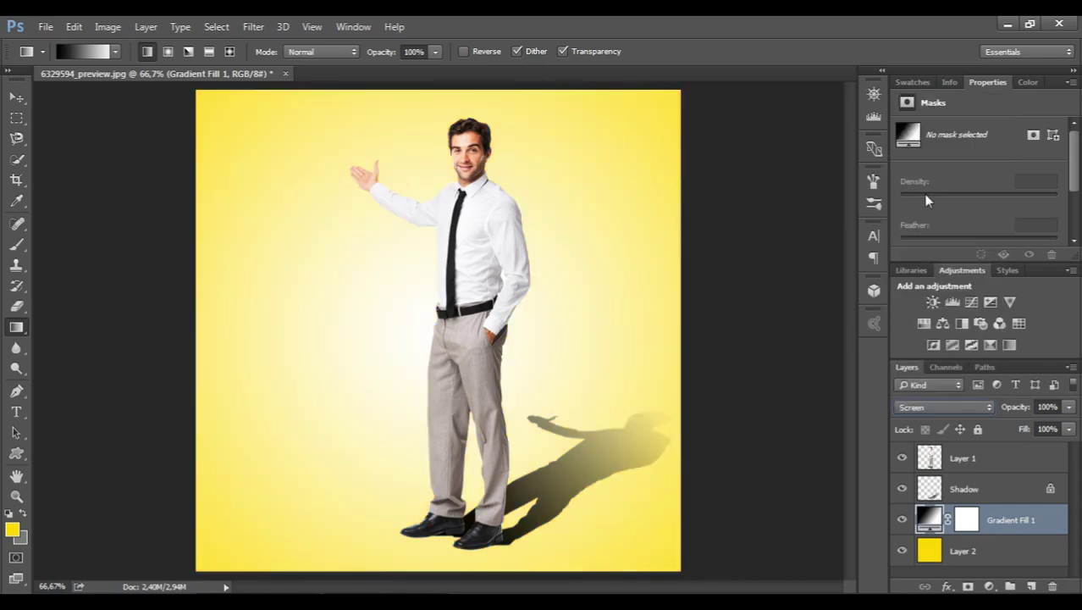